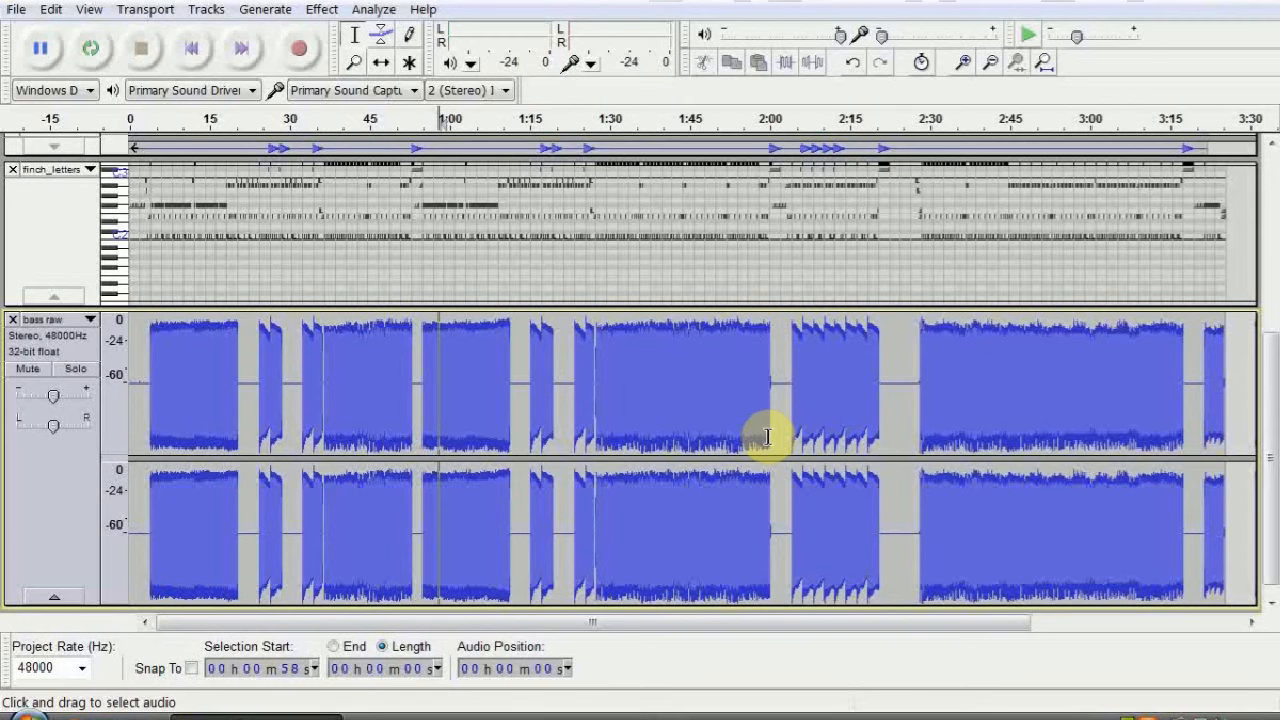
Audition the bass raw track from about 2 seconds, solo it briefly, stop playback, clear the solo and return to the start.
{"action": "left_click", "coordinate": [191, 48]}
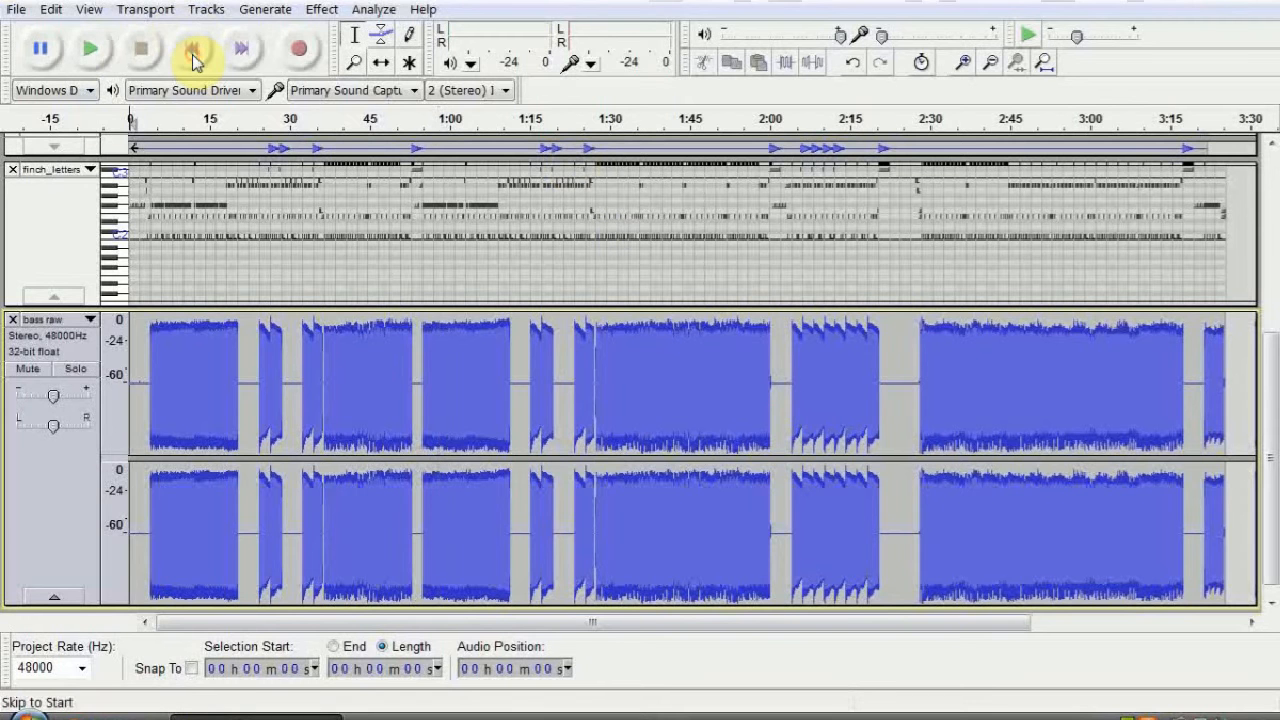
{"action": "scroll", "coordinate": [494, 423], "scroll_direction": "up", "scroll_amount": 5}
{"action": "scroll", "coordinate": [494, 423], "scroll_direction": "down", "scroll_amount": 6}
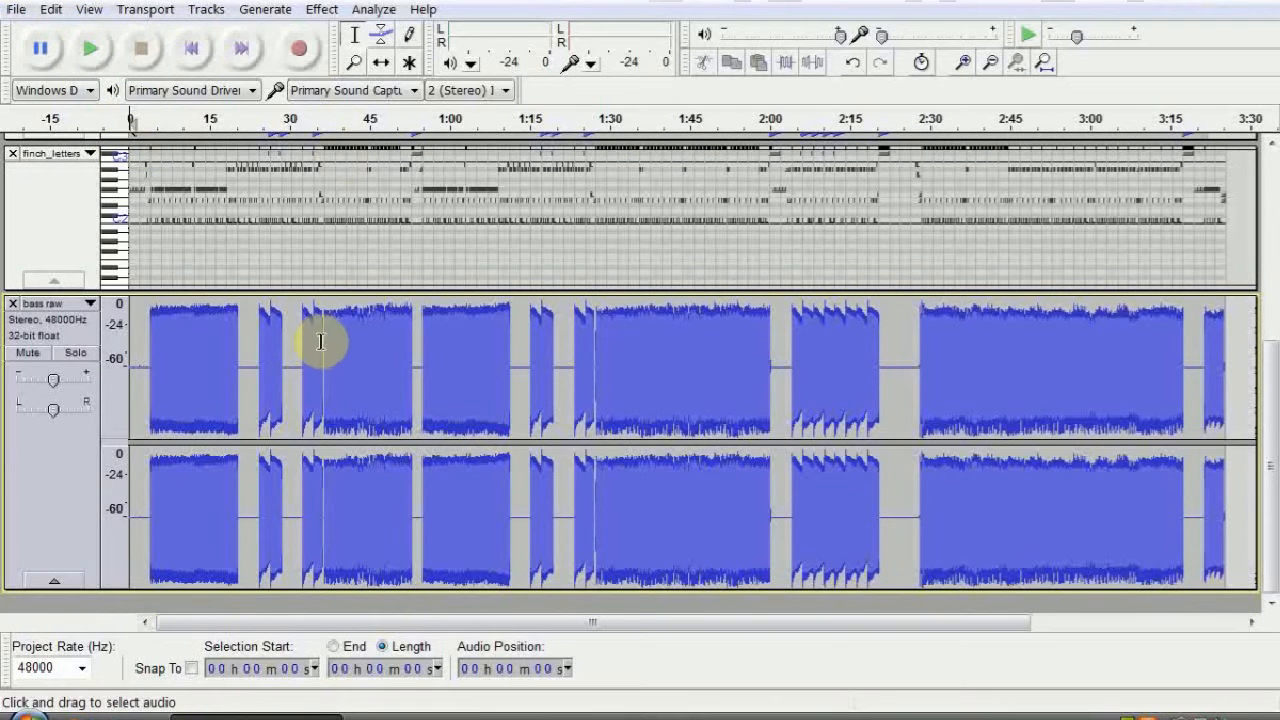
{"action": "left_click", "coordinate": [143, 326]}
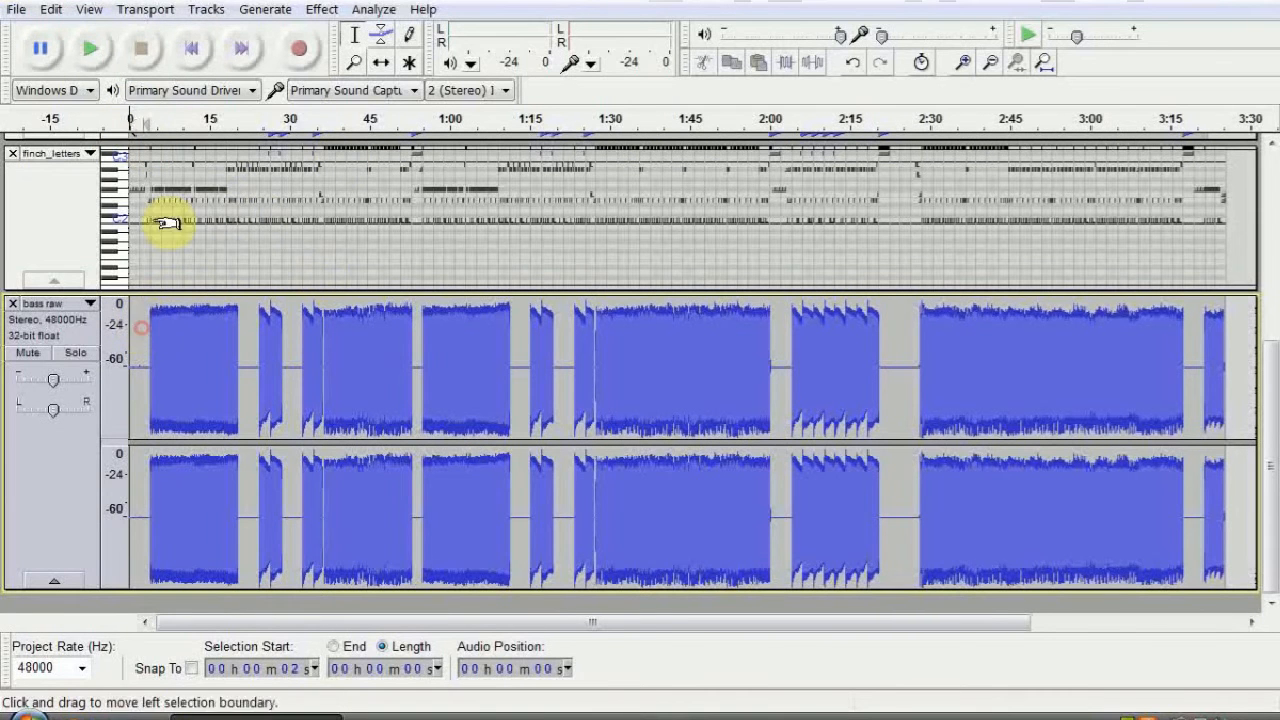
{"action": "left_click", "coordinate": [93, 64]}
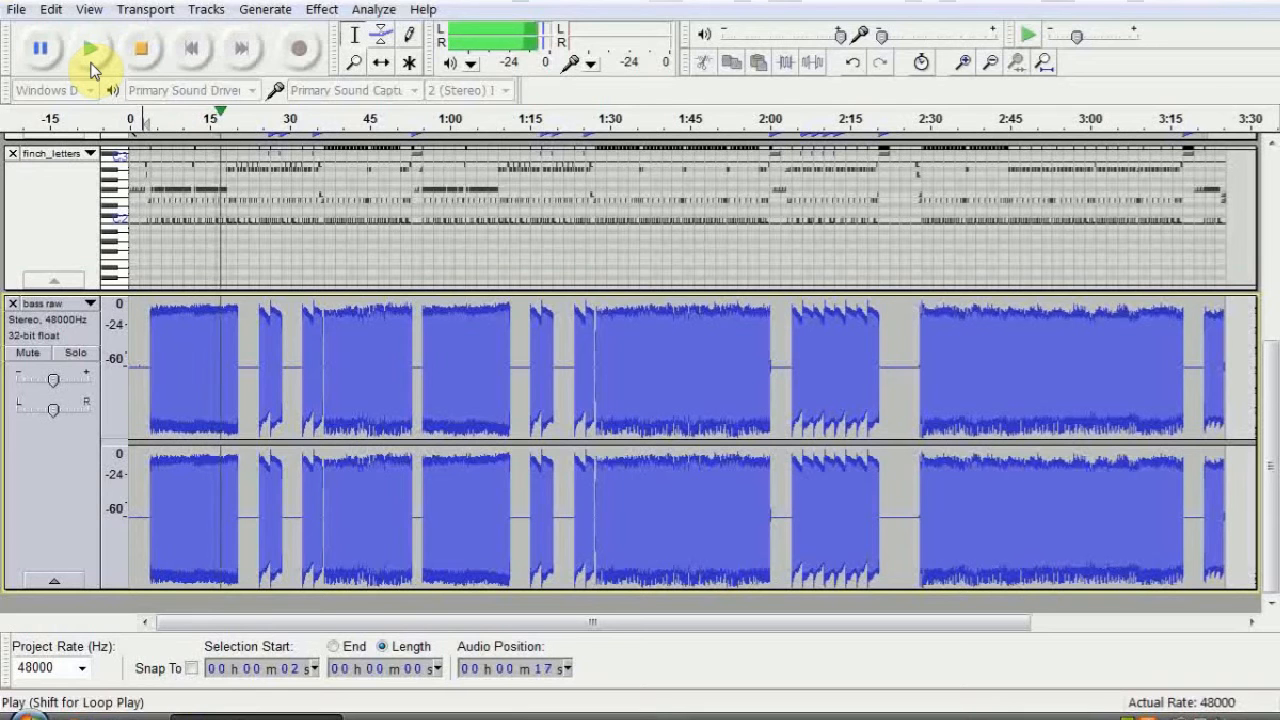
{"action": "left_click", "coordinate": [75, 352]}
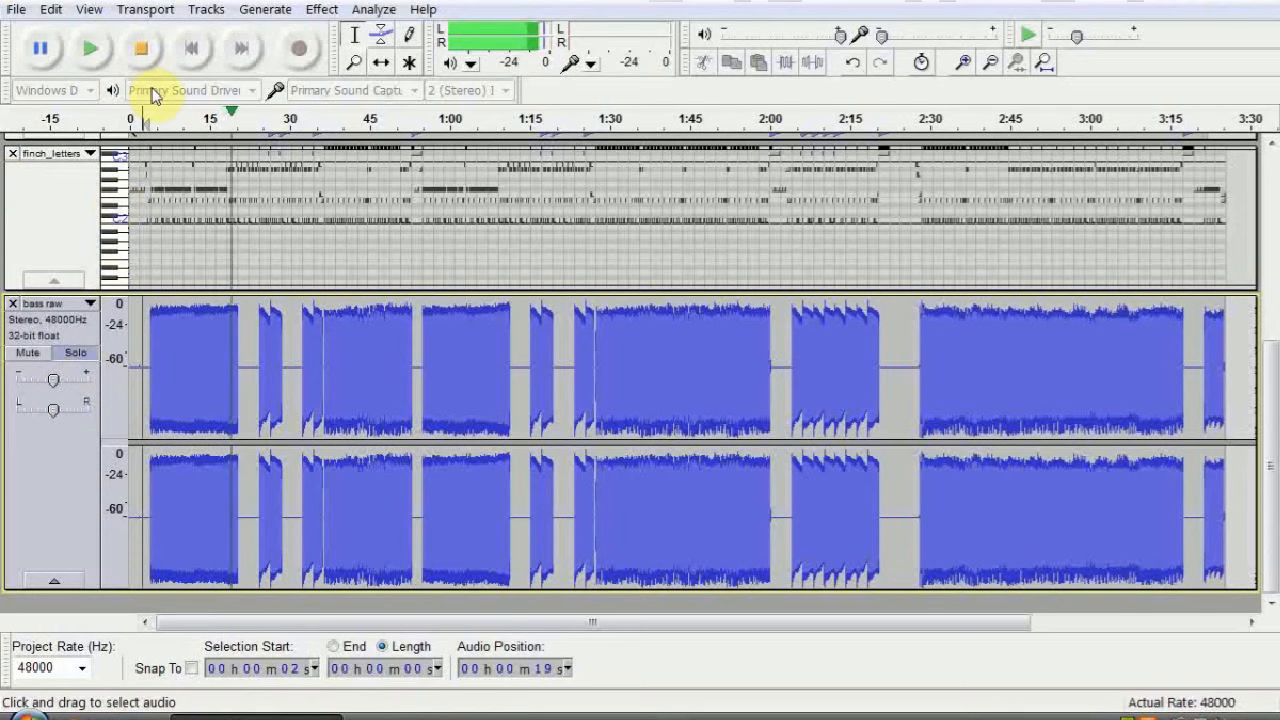
{"action": "left_click", "coordinate": [141, 48]}
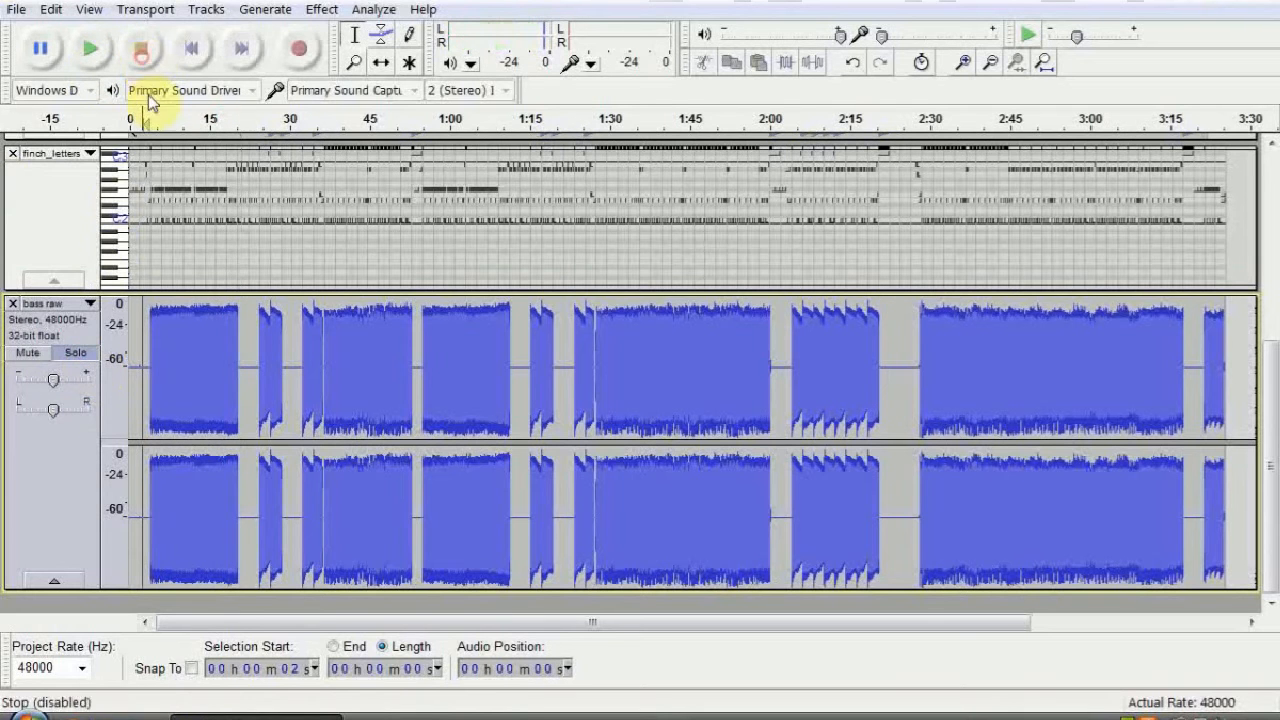
{"action": "left_click", "coordinate": [88, 352]}
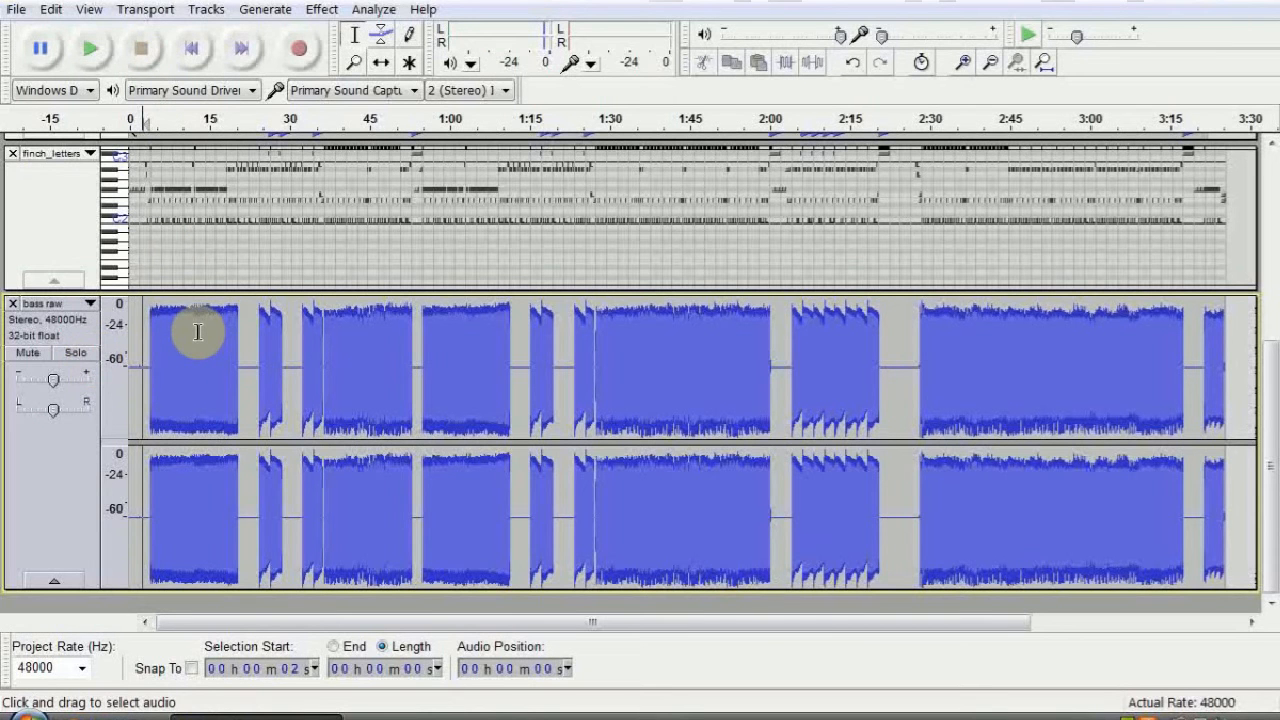
{"action": "left_click", "coordinate": [203, 50]}
{"action": "scroll", "coordinate": [205, 390], "scroll_direction": "up", "scroll_amount": 5}
{"action": "scroll", "coordinate": [205, 390], "scroll_direction": "down", "scroll_amount": 5}
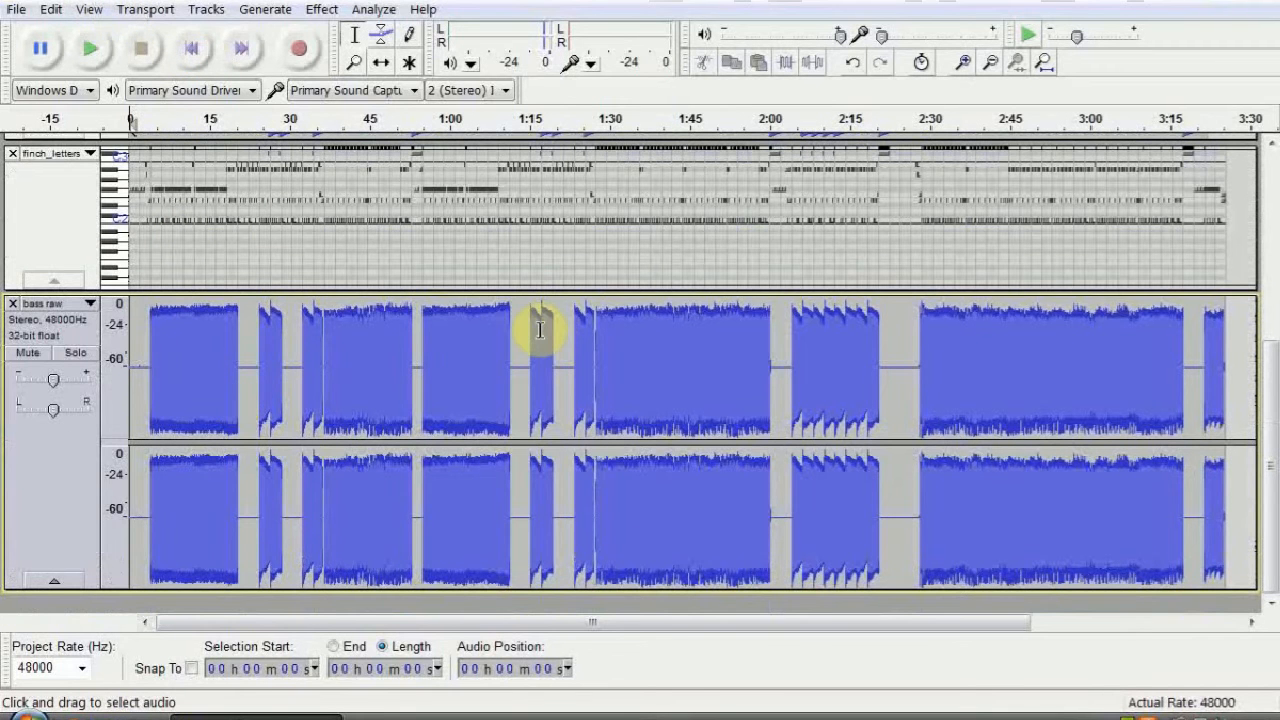
Select the entire bass raw track and open the Audiocation Compressor on it with the Acoustic Guitar Picking preset.
{"action": "double_click", "coordinate": [334, 380]}
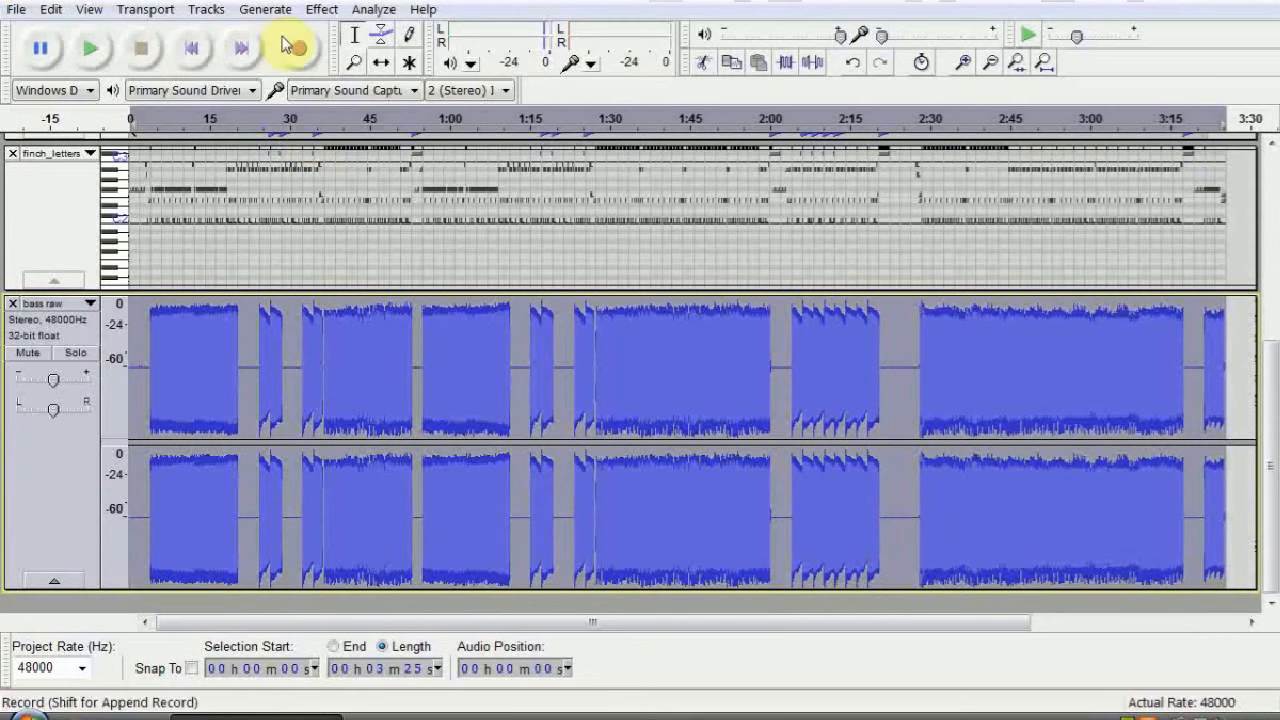
{"action": "left_click", "coordinate": [322, 12]}
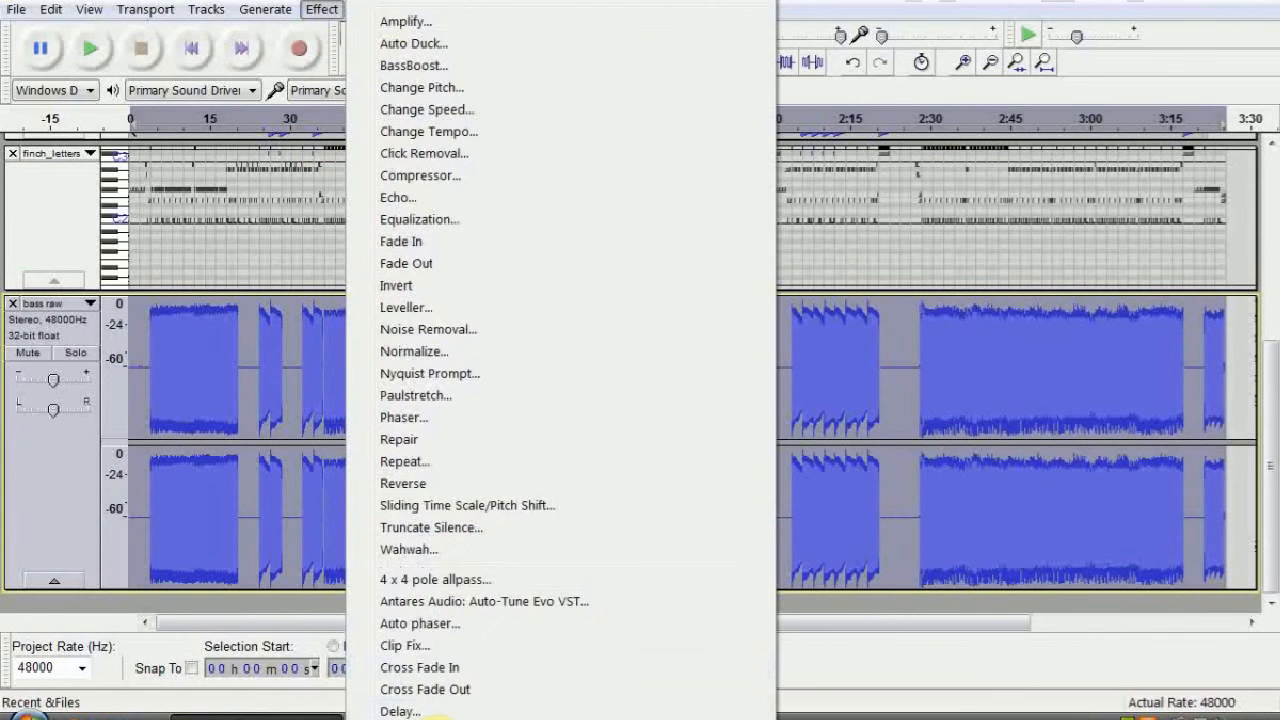
{"action": "left_click", "coordinate": [543, 611]}
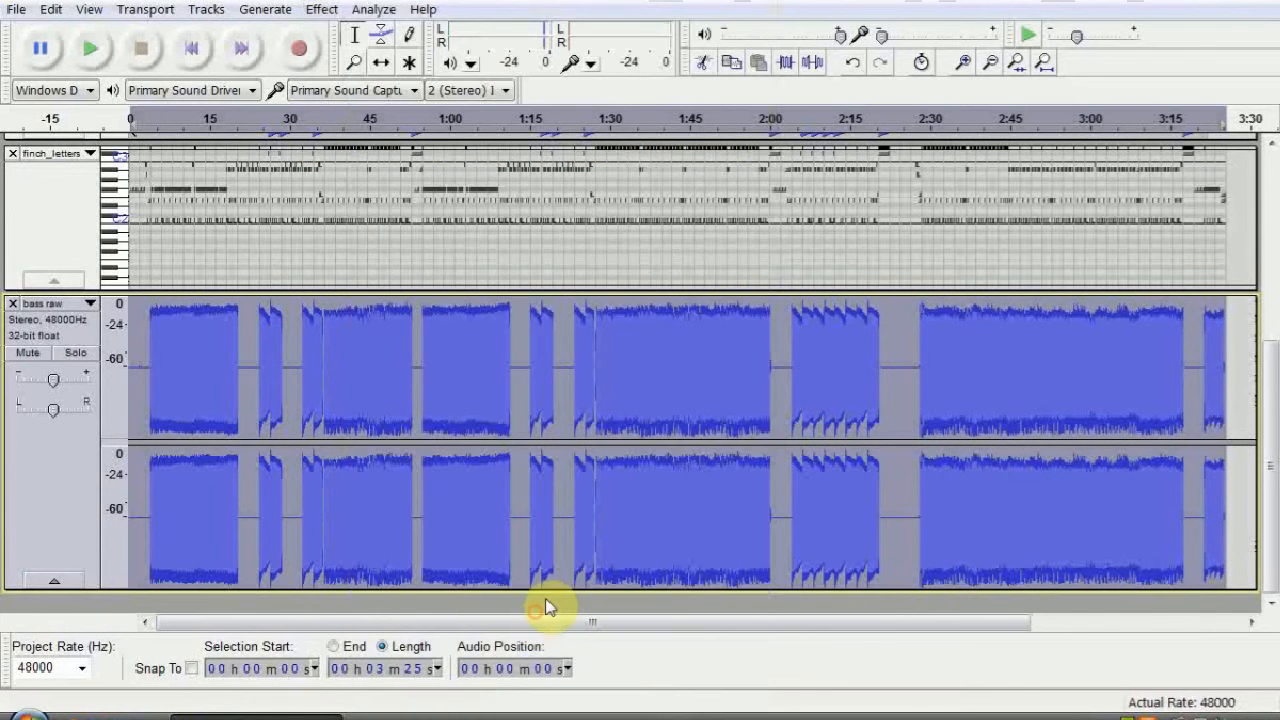
{"action": "left_click", "coordinate": [672, 241]}
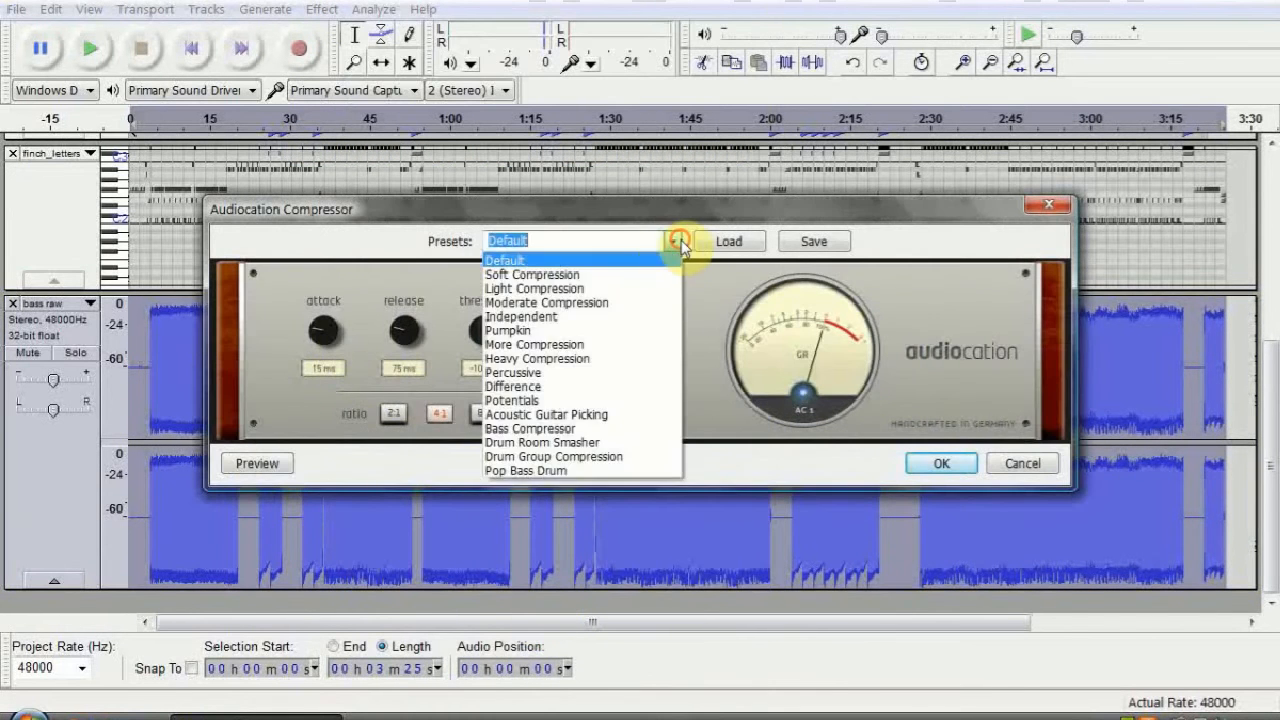
{"action": "left_click", "coordinate": [570, 414]}
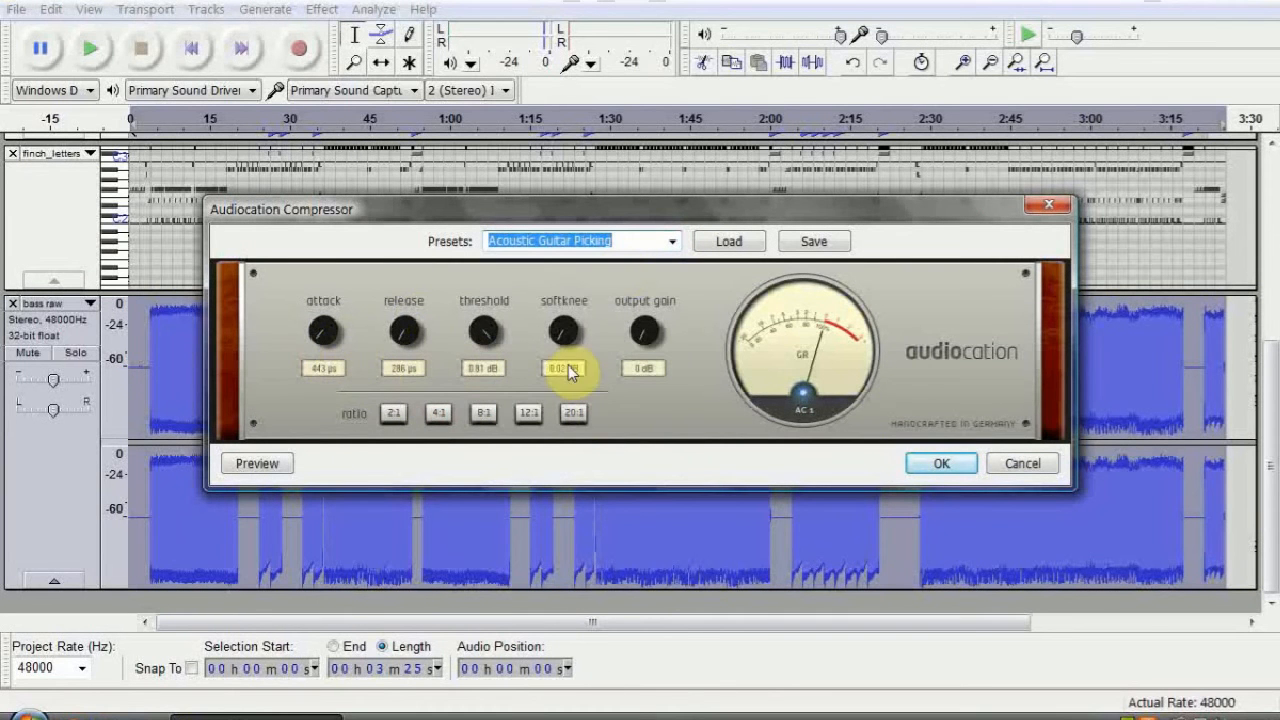
Lower the compressor's threshold to -18.6 dB and apply the compression to the bass track.
{"action": "left_click_drag", "start_coordinate": [523, 208], "coordinate": [428, 331]}
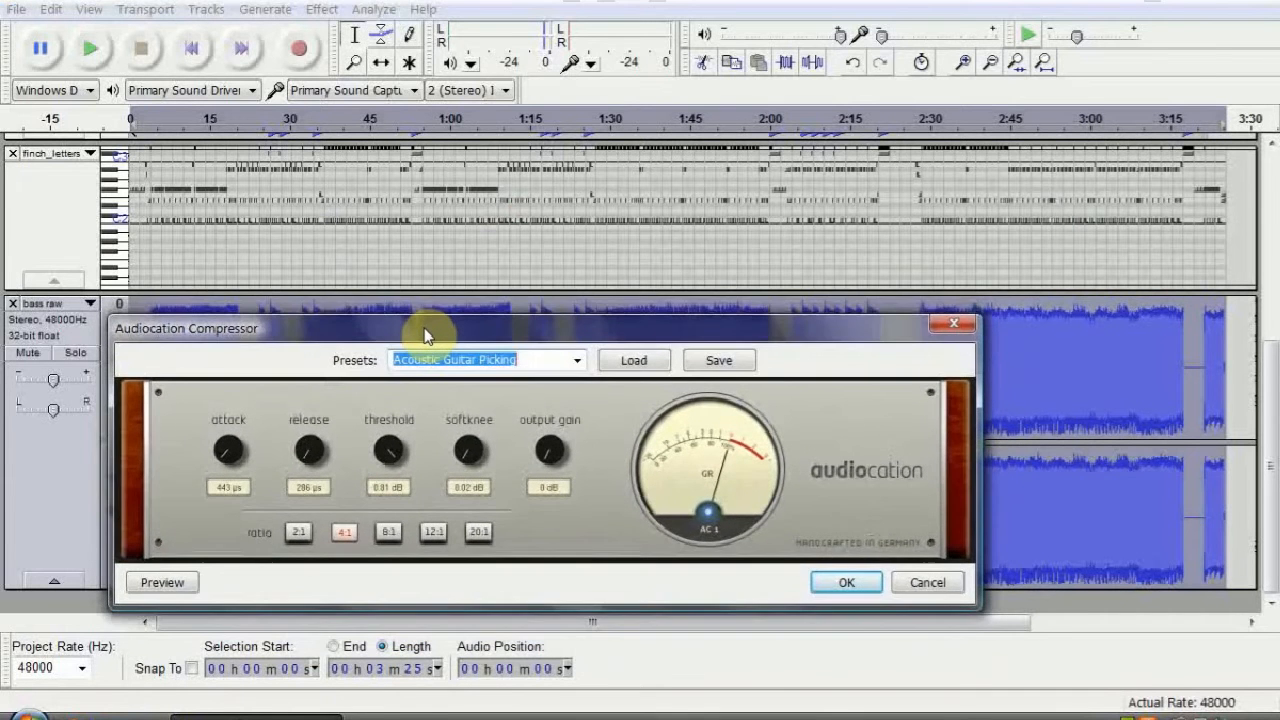
{"action": "left_click_drag", "start_coordinate": [424, 331], "coordinate": [457, 288]}
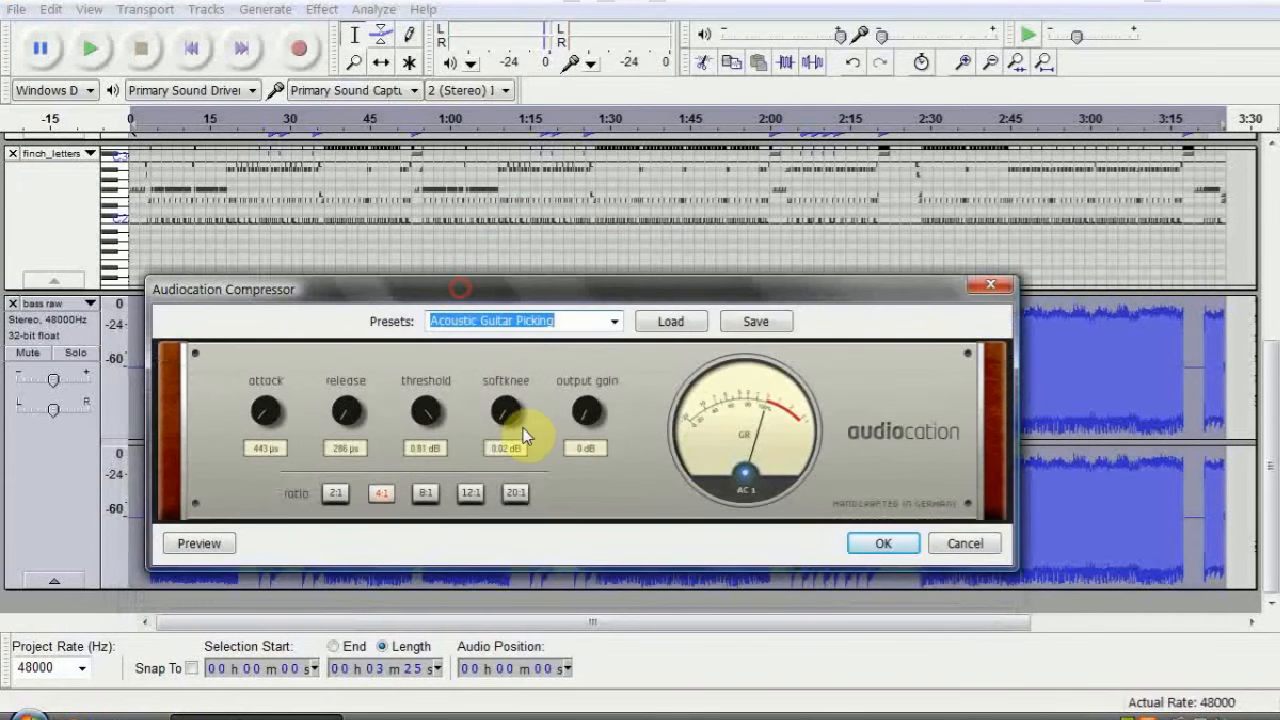
{"action": "left_click_drag", "start_coordinate": [430, 410], "coordinate": [431, 463]}
{"action": "left_click_drag", "start_coordinate": [519, 297], "coordinate": [476, 318]}
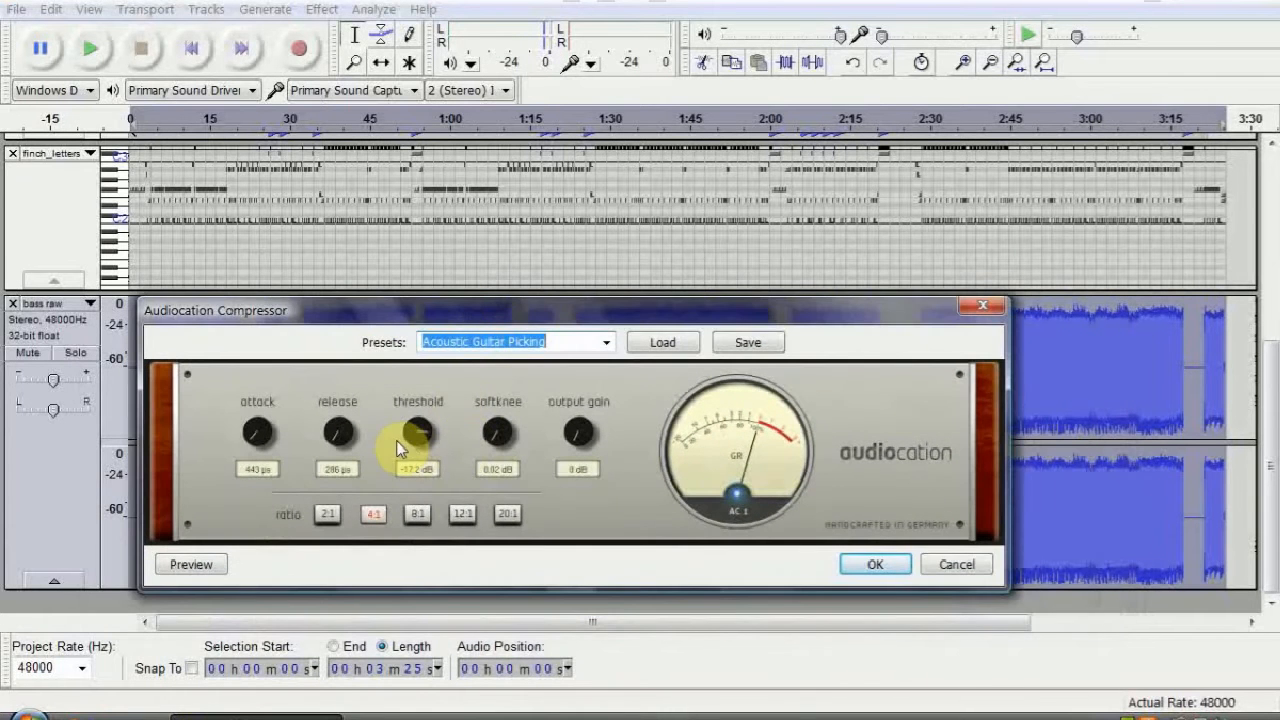
{"action": "left_click_drag", "start_coordinate": [410, 436], "coordinate": [440, 455]}
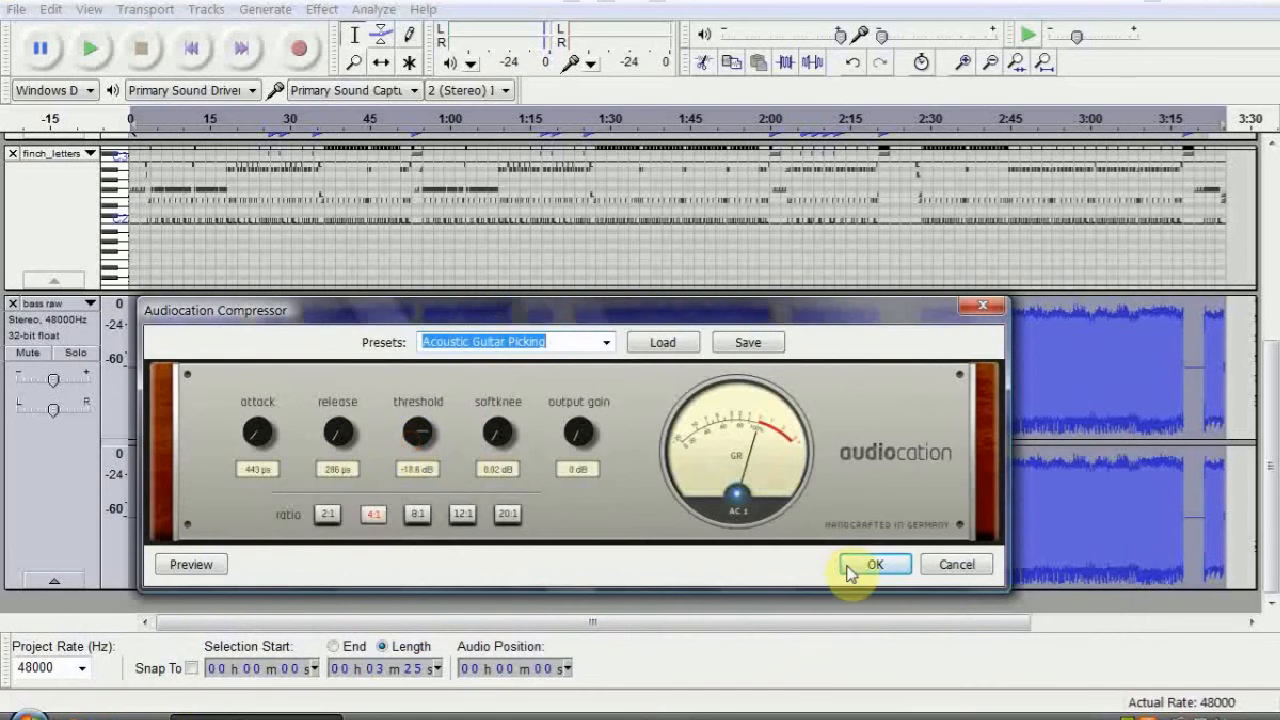
{"action": "left_click", "coordinate": [875, 567]}
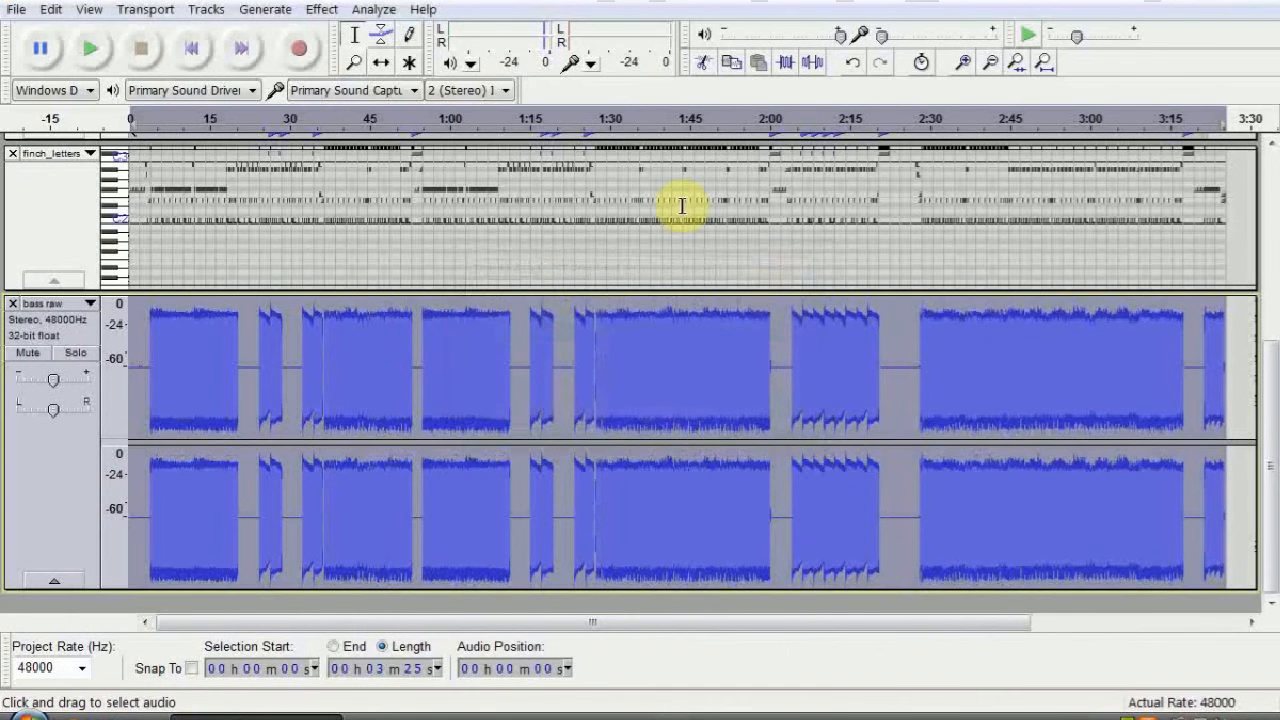
Open the Kjaerhus Audio GAG-1 noise gate on the selected bass track and set its threshold to -38.5 dB.
{"action": "left_click", "coordinate": [319, 10]}
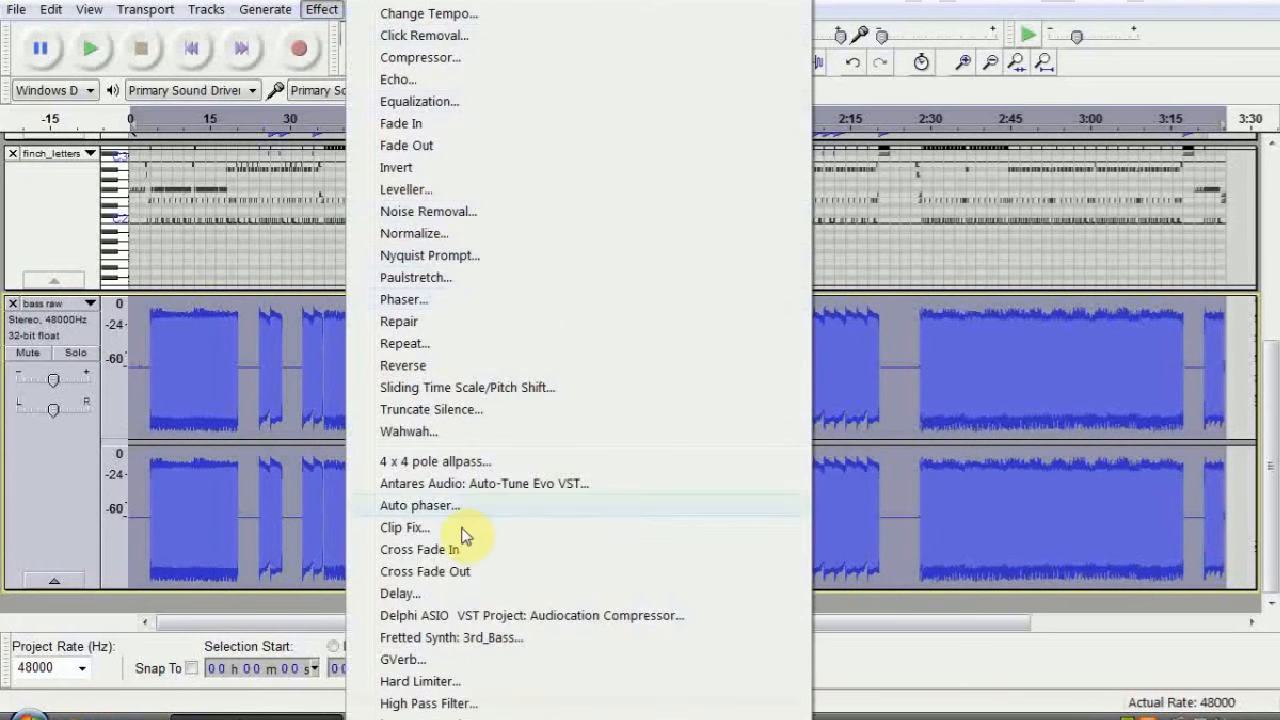
{"action": "scroll", "coordinate": [465, 651], "scroll_direction": "down", "scroll_amount": 5}
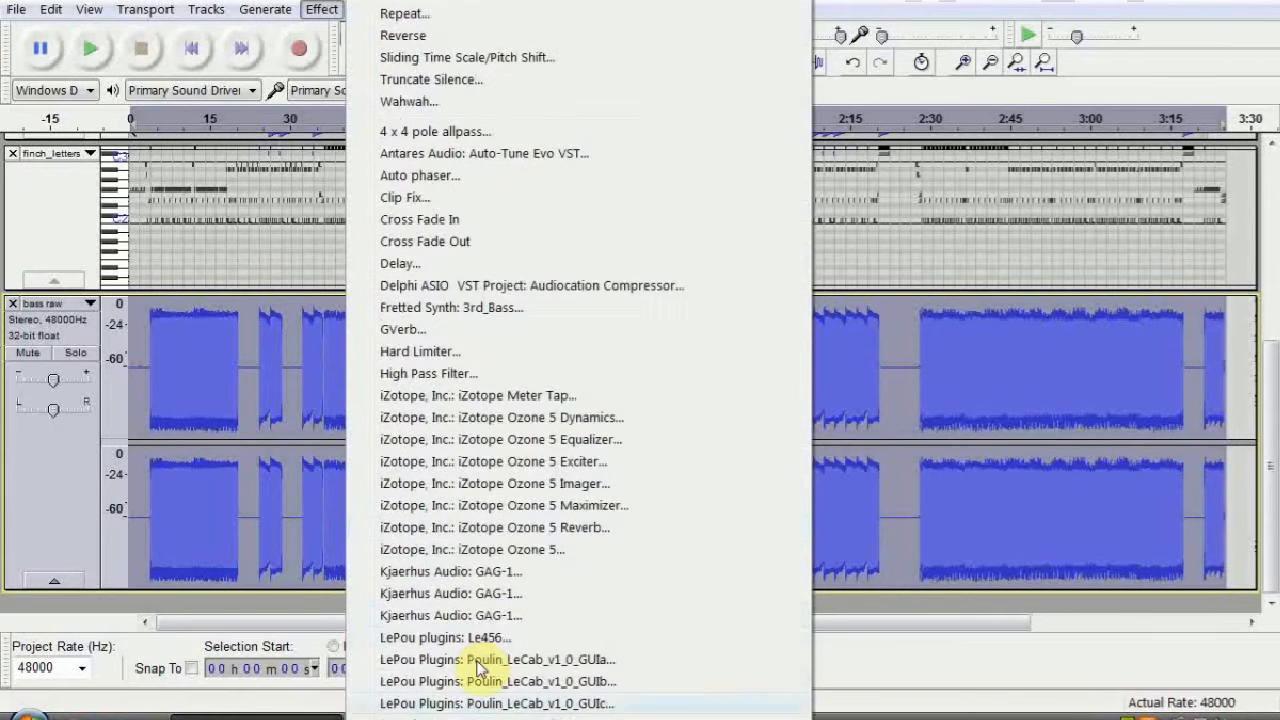
{"action": "left_click", "coordinate": [490, 575]}
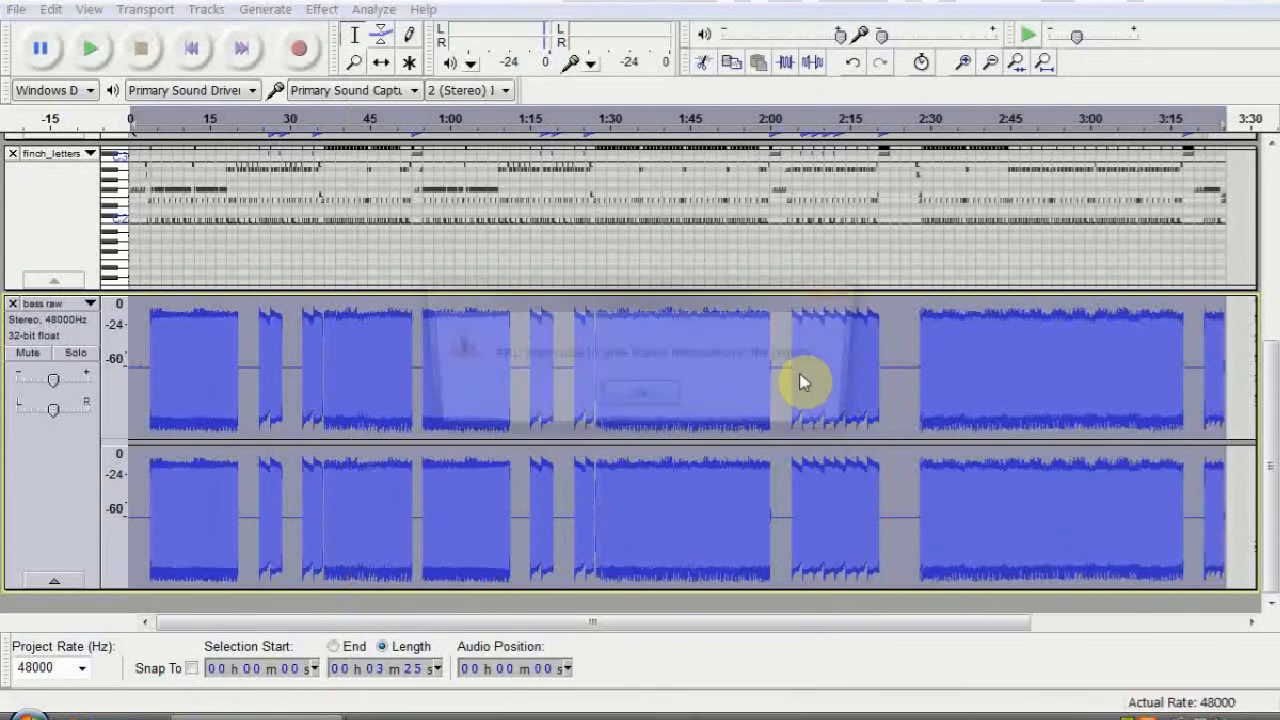
{"action": "left_click", "coordinate": [651, 400]}
{"action": "left_click", "coordinate": [651, 394]}
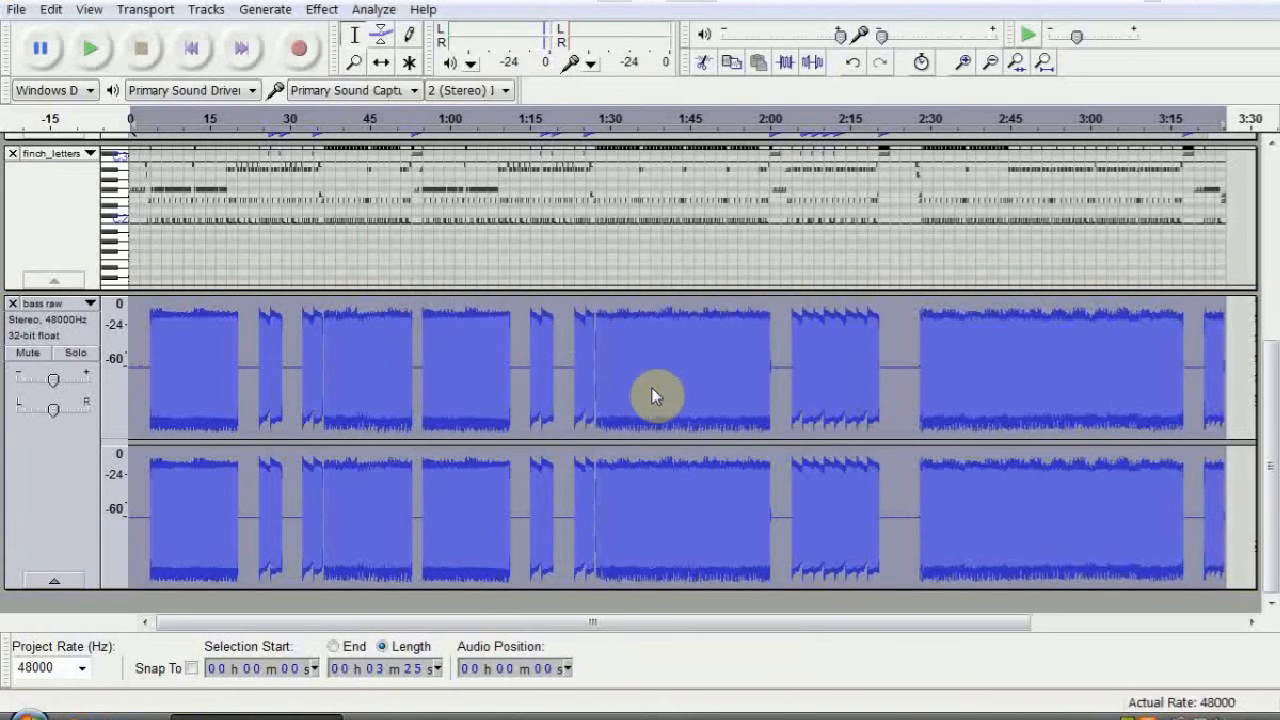
{"action": "left_click_drag", "start_coordinate": [457, 328], "coordinate": [445, 285]}
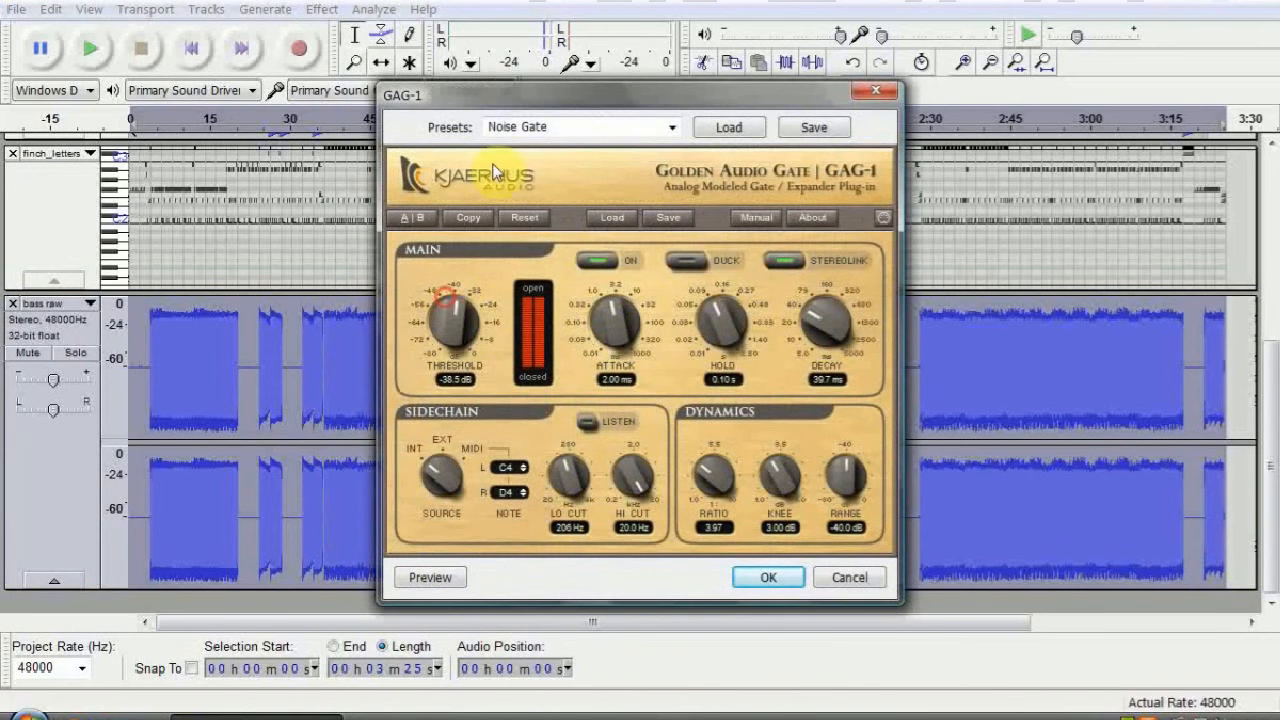
Adjust the noise gate's attack, hold and decay, apply the gate to the bass track and dismiss the demo notice.
{"action": "left_click", "coordinate": [604, 345]}
{"action": "left_click_drag", "start_coordinate": [598, 502], "coordinate": [600, 530]}
{"action": "left_click_drag", "start_coordinate": [720, 357], "coordinate": [722, 448]}
{"action": "left_click_drag", "start_coordinate": [829, 366], "coordinate": [822, 416]}
{"action": "left_click", "coordinate": [767, 578]}
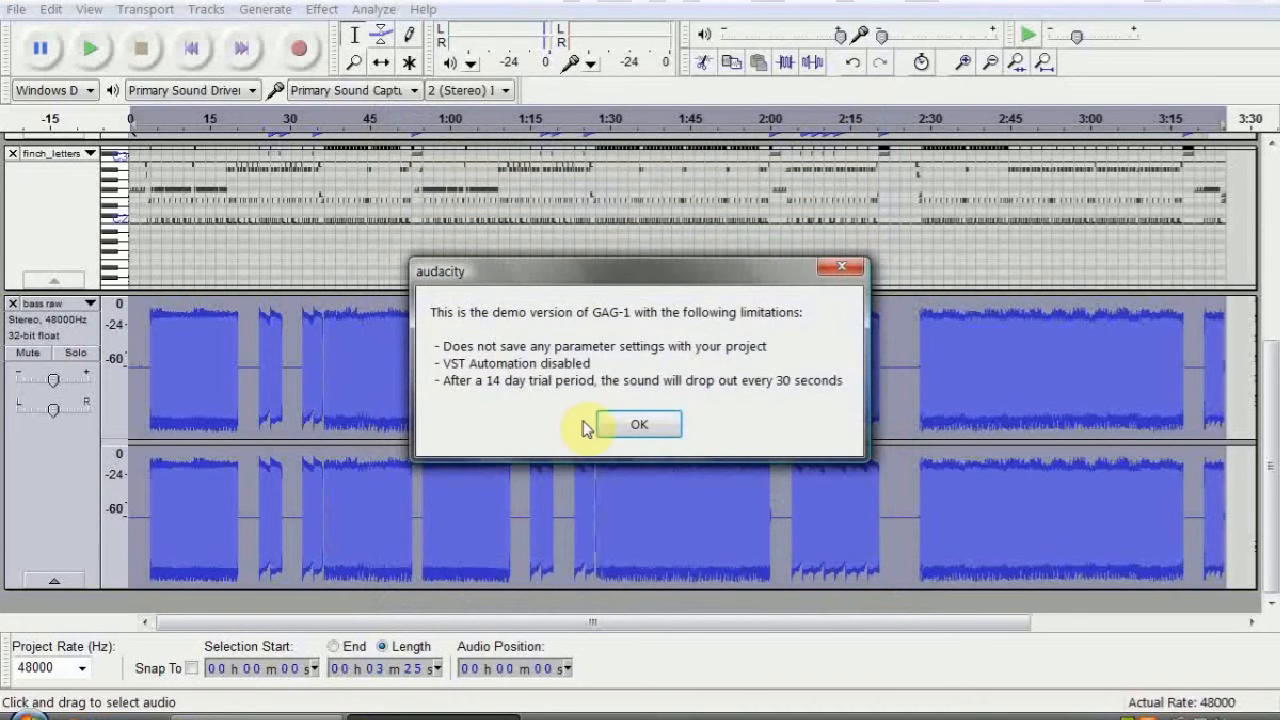
{"action": "left_click", "coordinate": [624, 424]}
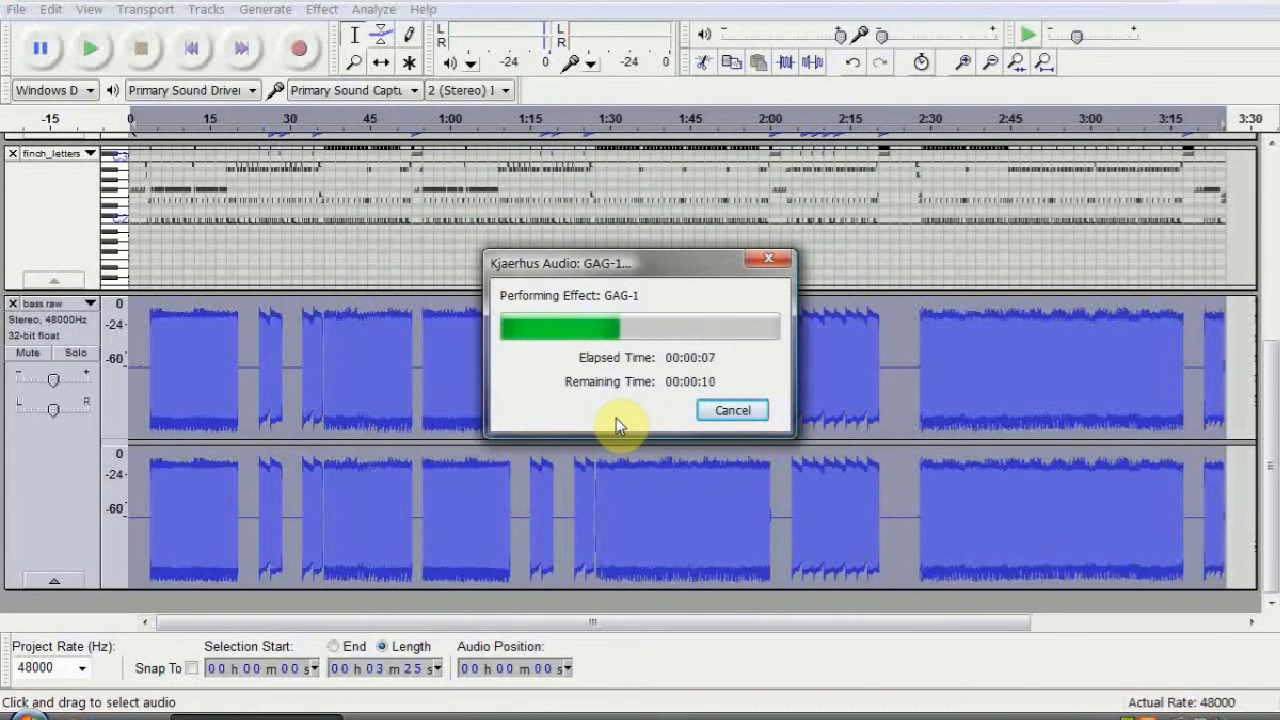
Examine the gated bass waveform closely where the first notes begin at about 4 seconds, and return to the full project view.
{"action": "left_click", "coordinate": [151, 343]}
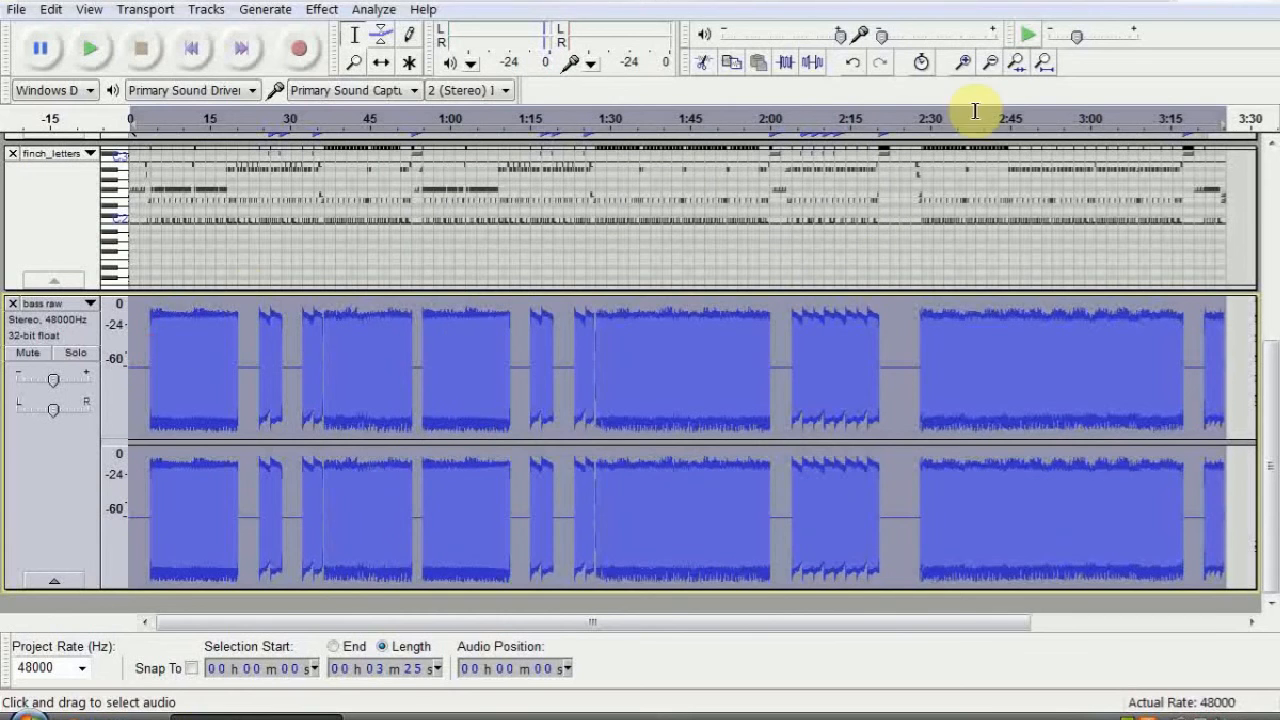
{"action": "left_click", "coordinate": [962, 63]}
{"action": "left_click", "coordinate": [962, 63]}
{"action": "left_click", "coordinate": [962, 63]}
{"action": "left_click", "coordinate": [962, 63]}
{"action": "left_click", "coordinate": [962, 63]}
{"action": "left_click", "coordinate": [962, 63]}
{"action": "left_click", "coordinate": [962, 63]}
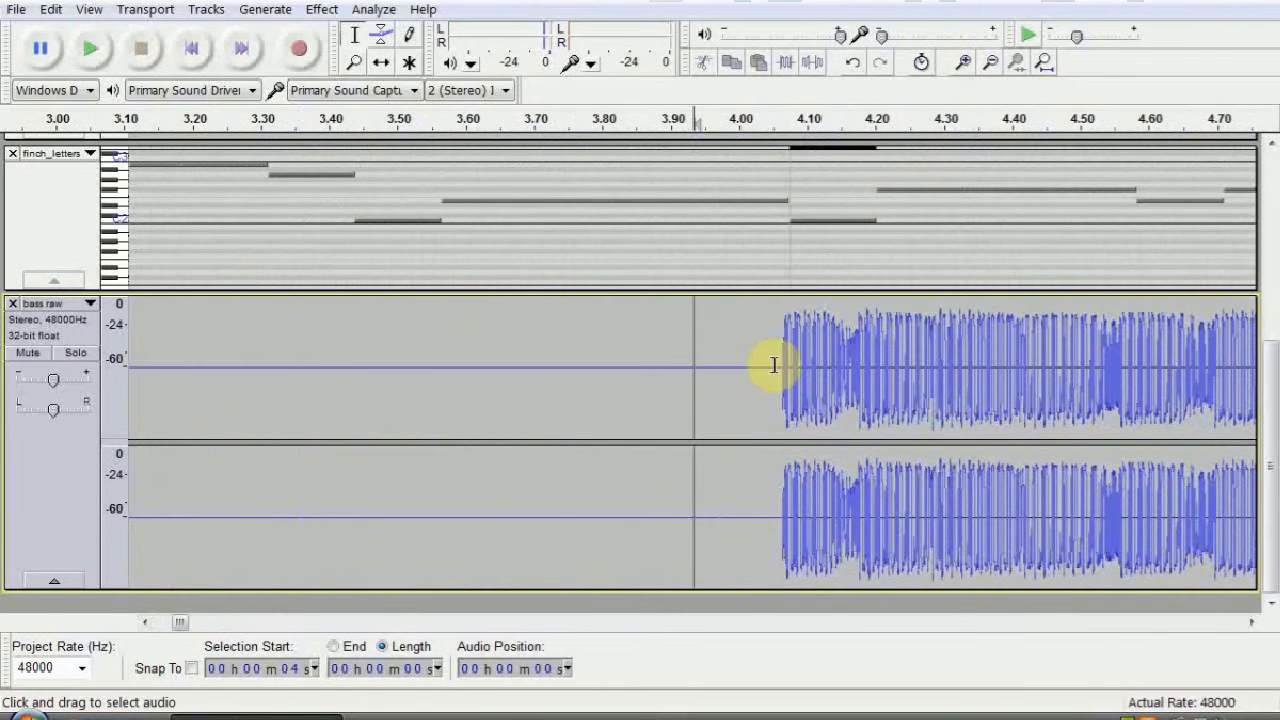
{"action": "left_click", "coordinate": [961, 63]}
{"action": "left_click", "coordinate": [961, 63]}
{"action": "left_click", "coordinate": [961, 63]}
{"action": "left_click", "coordinate": [1044, 62]}
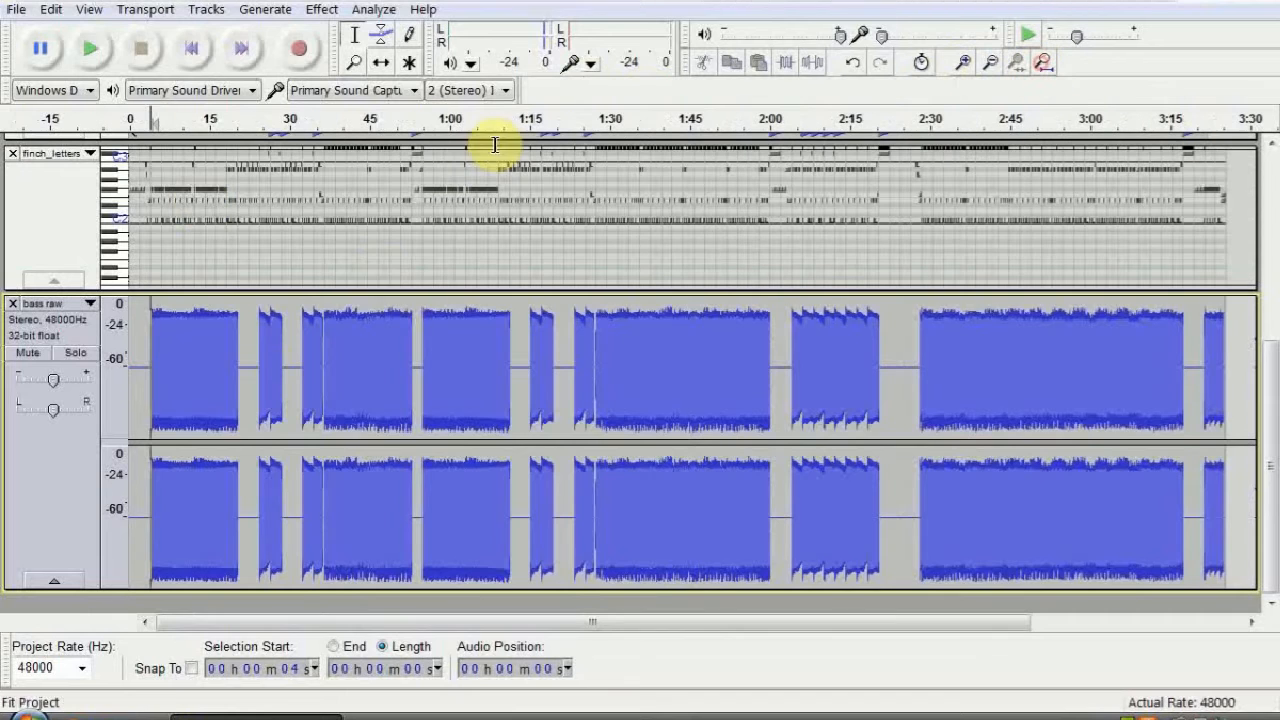
Play the compressed and gated bass with the mix from the beginning, and stop playback.
{"action": "left_click", "coordinate": [182, 52]}
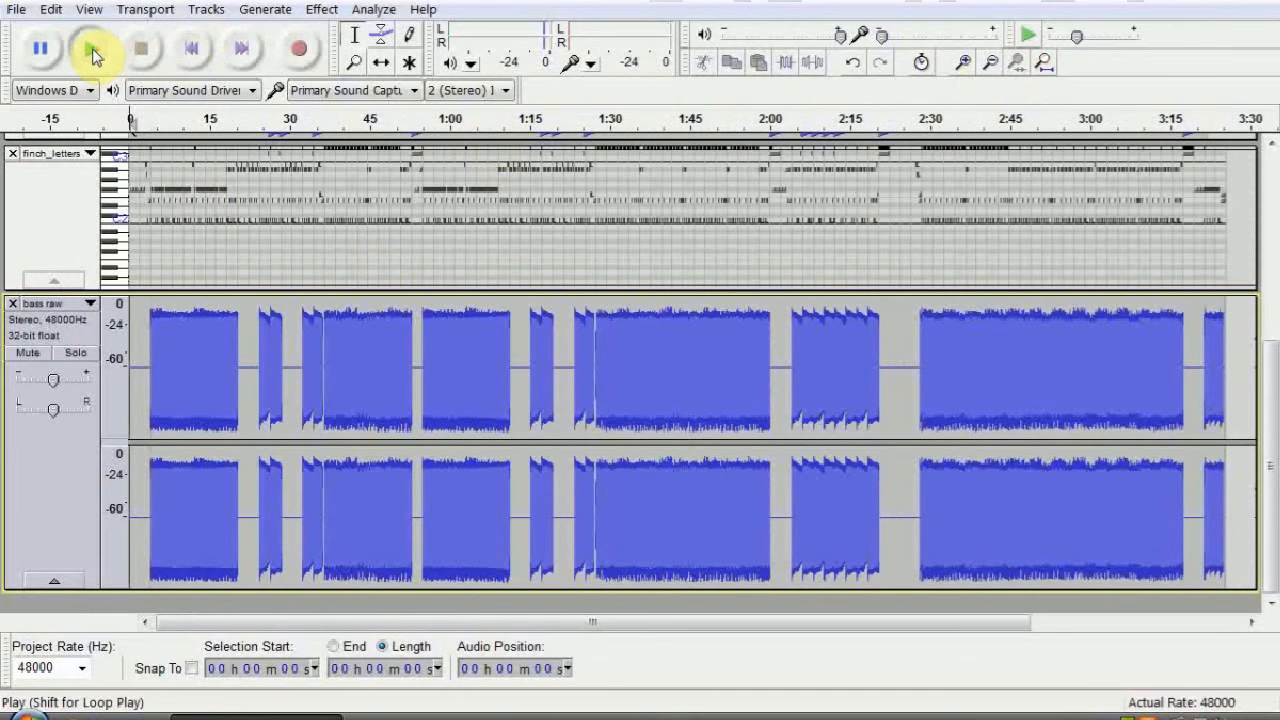
{"action": "left_click", "coordinate": [92, 48]}
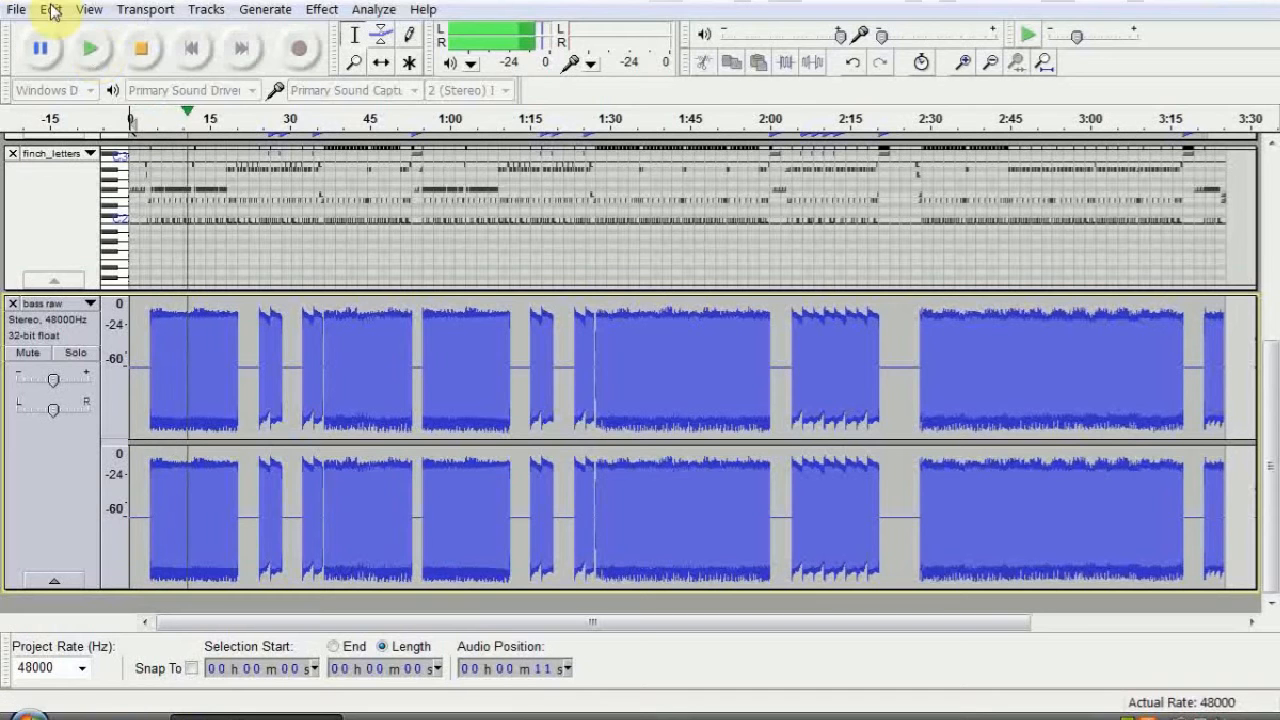
{"action": "left_click", "coordinate": [142, 60]}
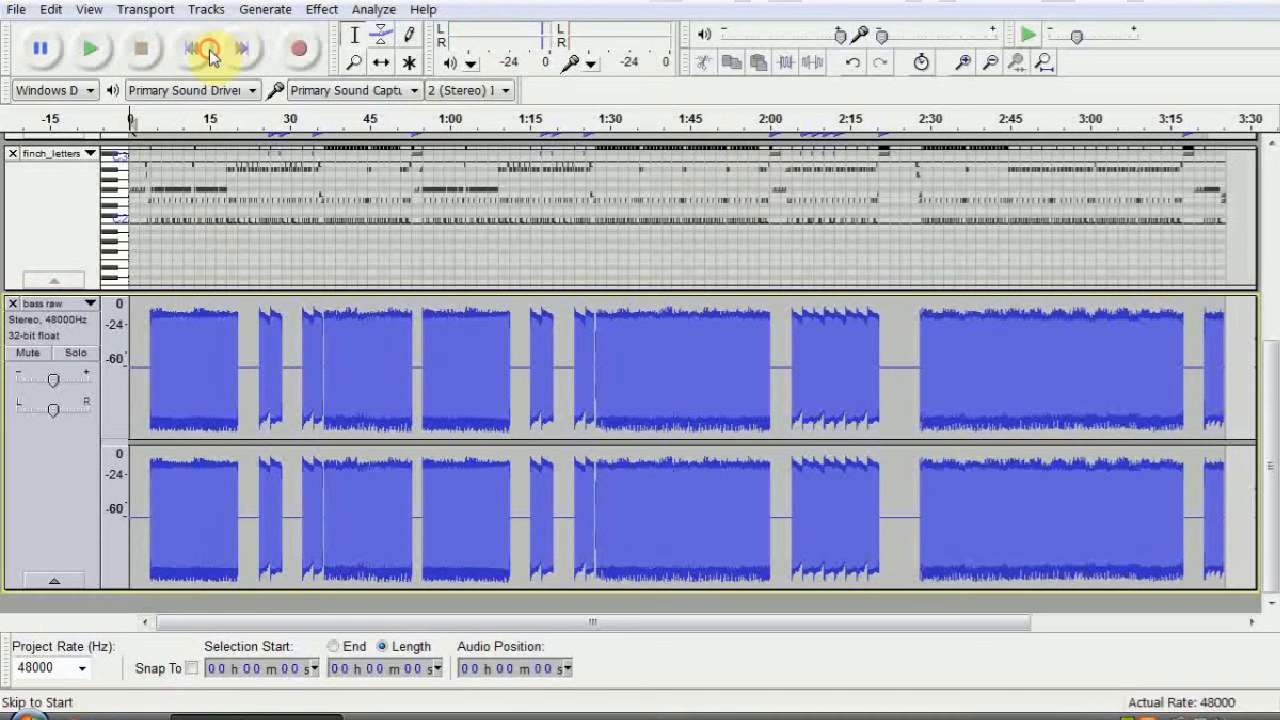
Copy the whole bass raw audio and paste it into a new stereo track.
{"action": "left_click", "coordinate": [223, 346]}
{"action": "key", "text": "ctrl+a"}
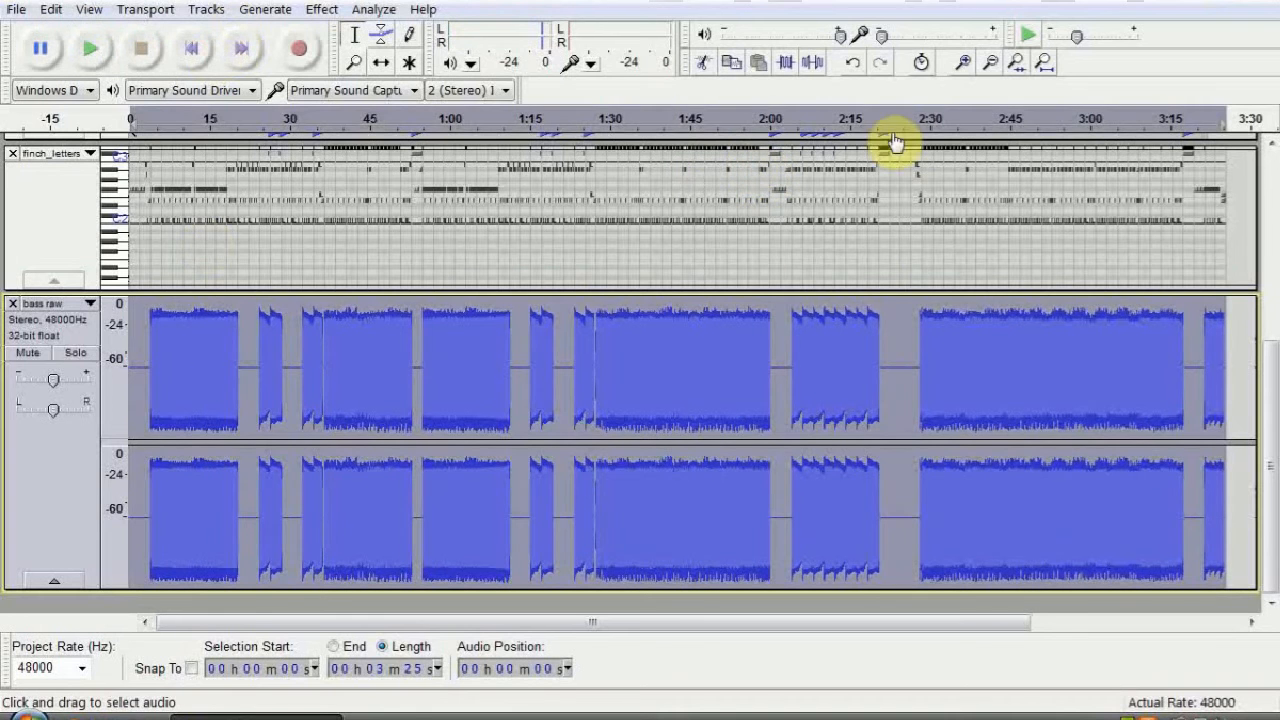
{"action": "left_click", "coordinate": [731, 65]}
{"action": "left_click", "coordinate": [213, 10]}
{"action": "mouse_move", "coordinate": [509, 35]}
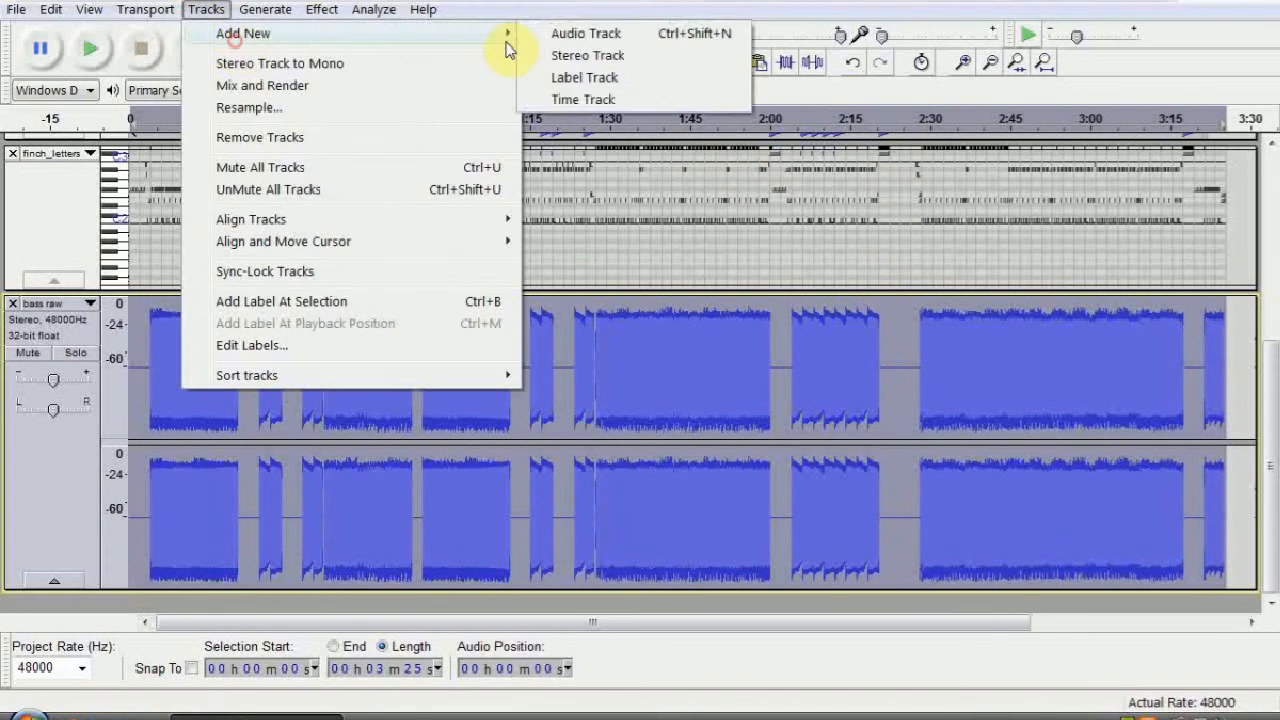
{"action": "left_click", "coordinate": [600, 55]}
{"action": "left_click", "coordinate": [760, 64]}
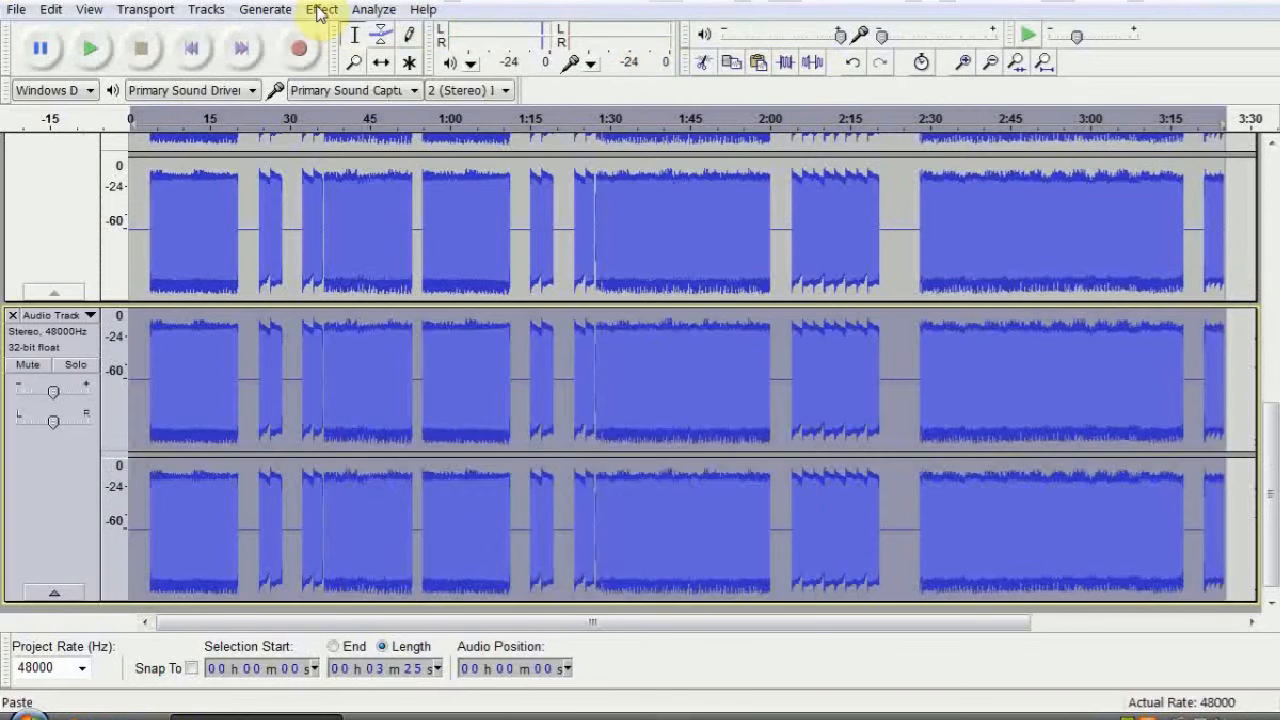
Apply Auto-Tune Evo to the new bass track with all notes bypassed, transpose set to -12 and input type Instrument.
{"action": "left_click", "coordinate": [322, 9]}
{"action": "left_click", "coordinate": [535, 153]}
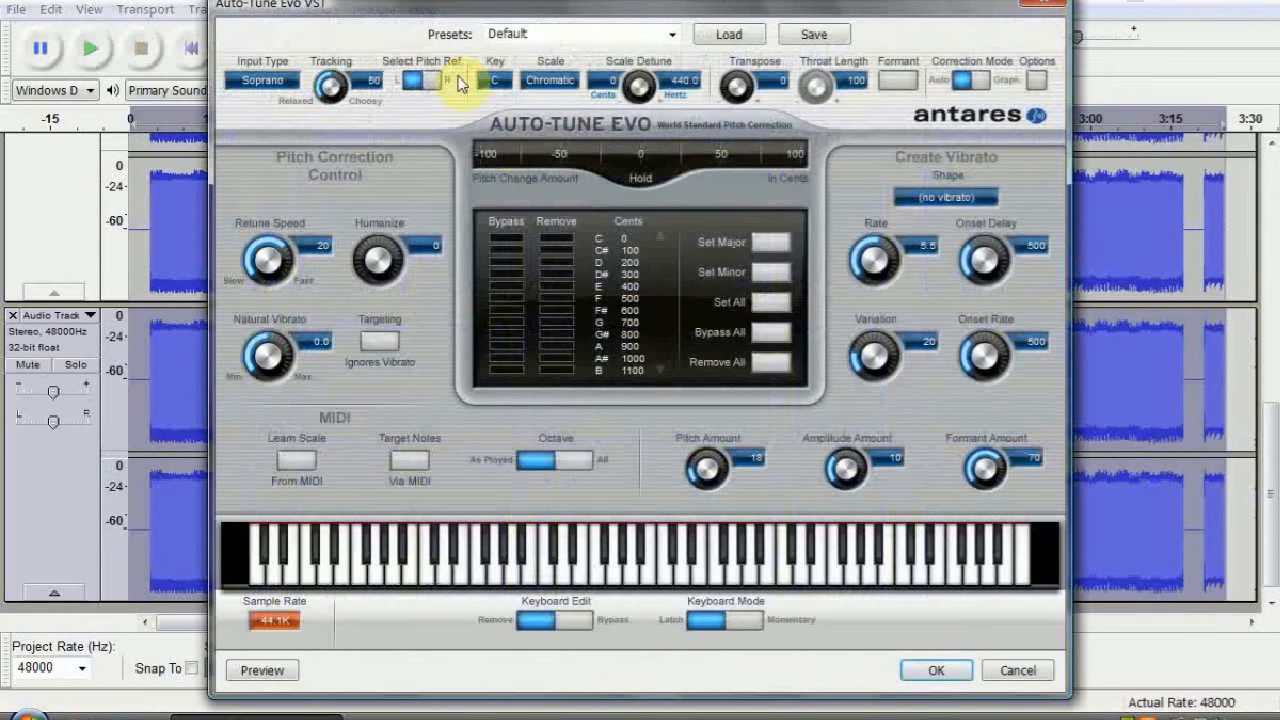
{"action": "left_click", "coordinate": [768, 334]}
{"action": "left_click_drag", "start_coordinate": [752, 95], "coordinate": [677, 200]}
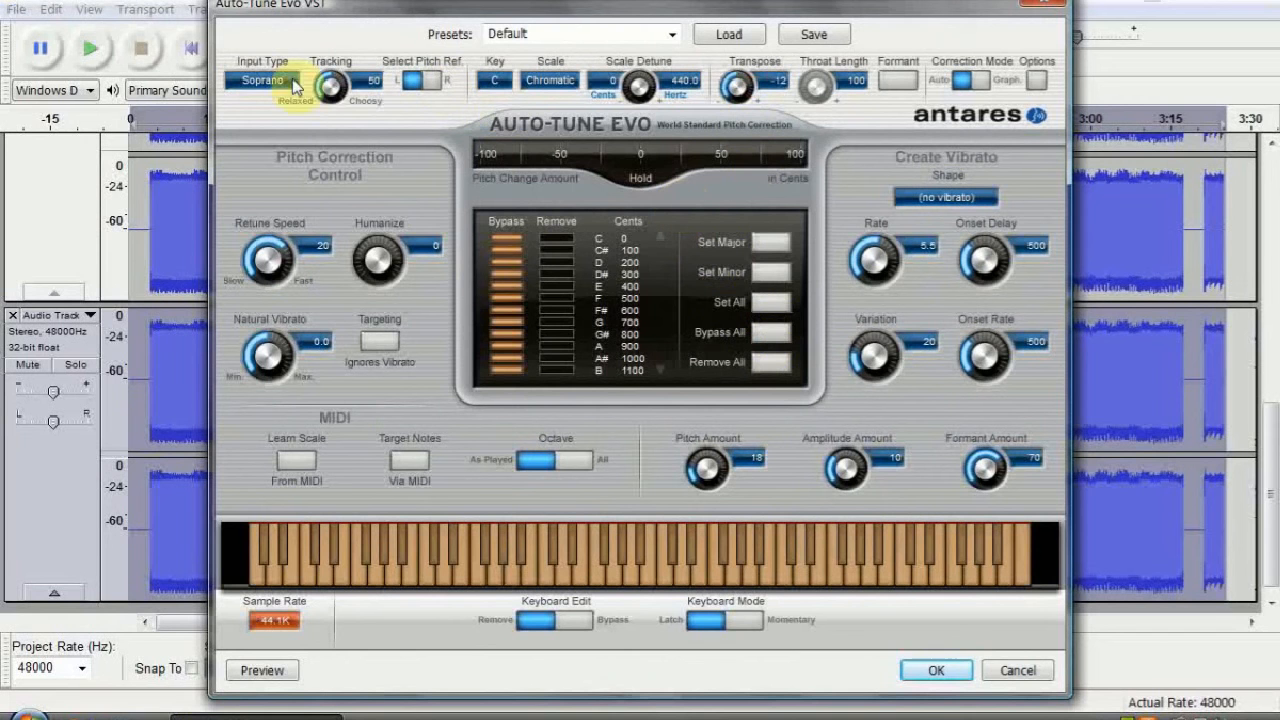
{"action": "left_click", "coordinate": [262, 80]}
{"action": "left_click", "coordinate": [274, 170]}
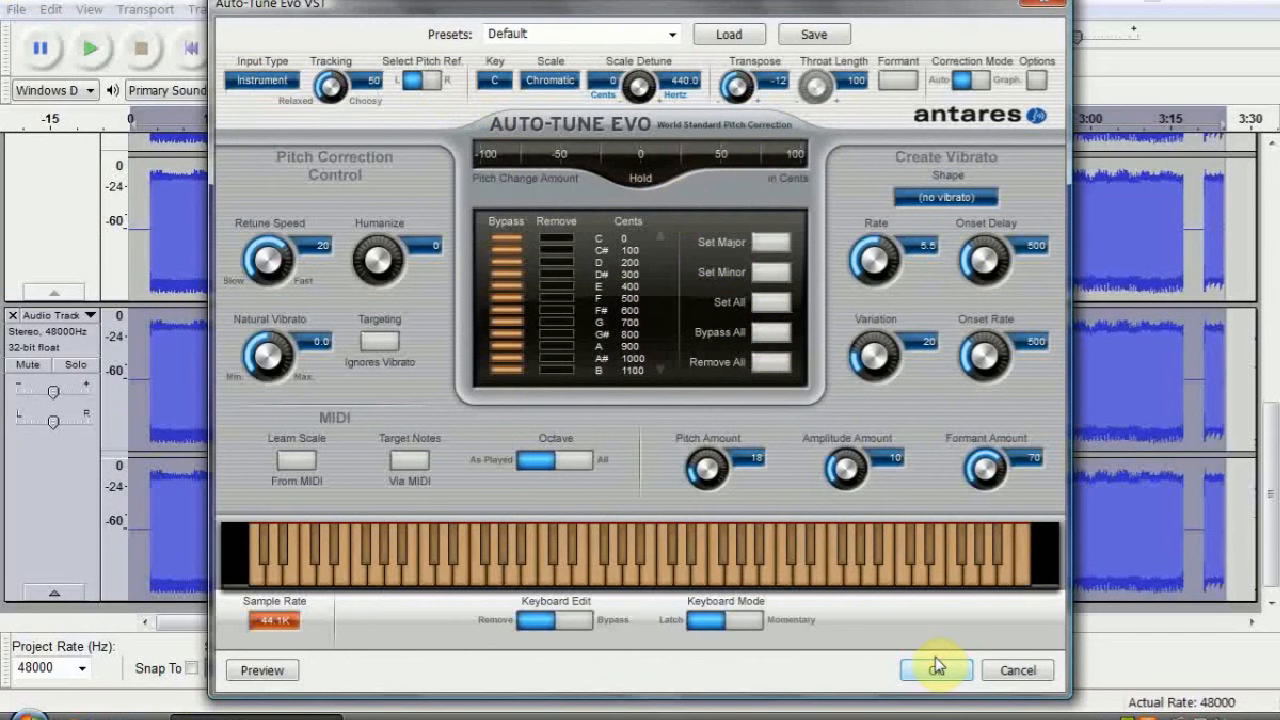
{"action": "left_click", "coordinate": [935, 670]}
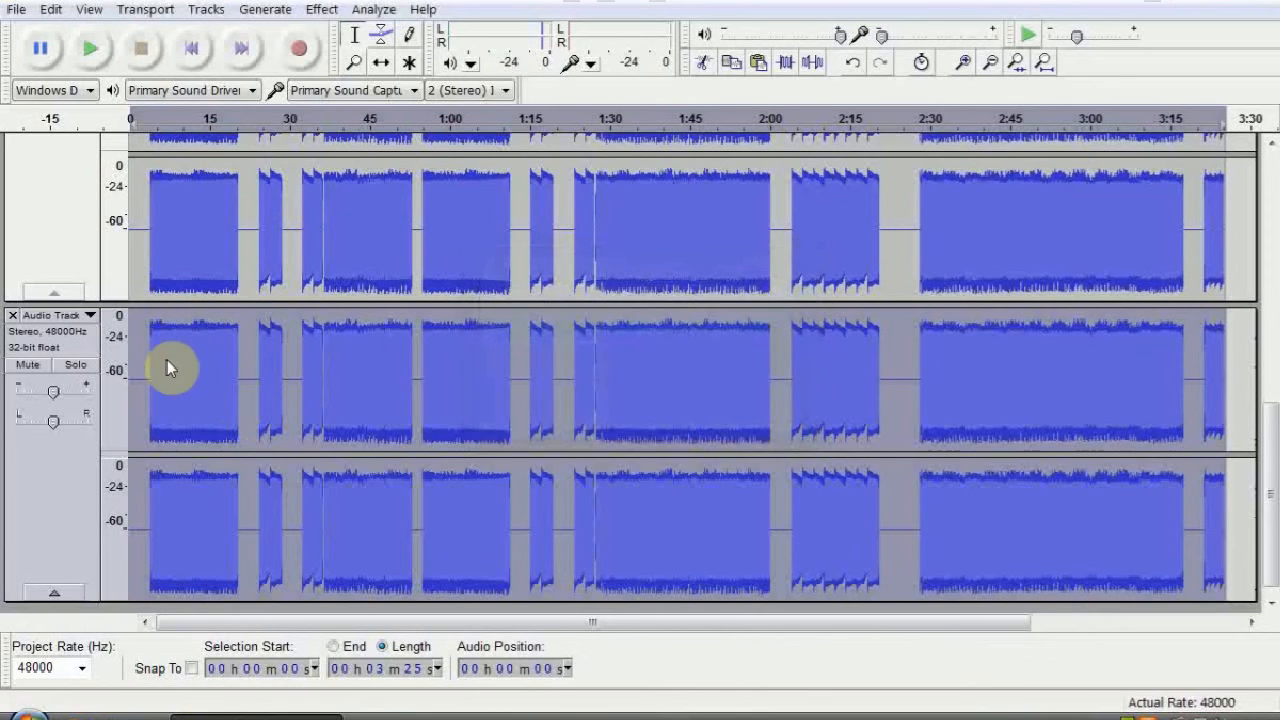
Shift the transposed track earlier in time so its first note lines up with the bass raw track's at about 4.06 seconds.
{"action": "left_click", "coordinate": [958, 62]}
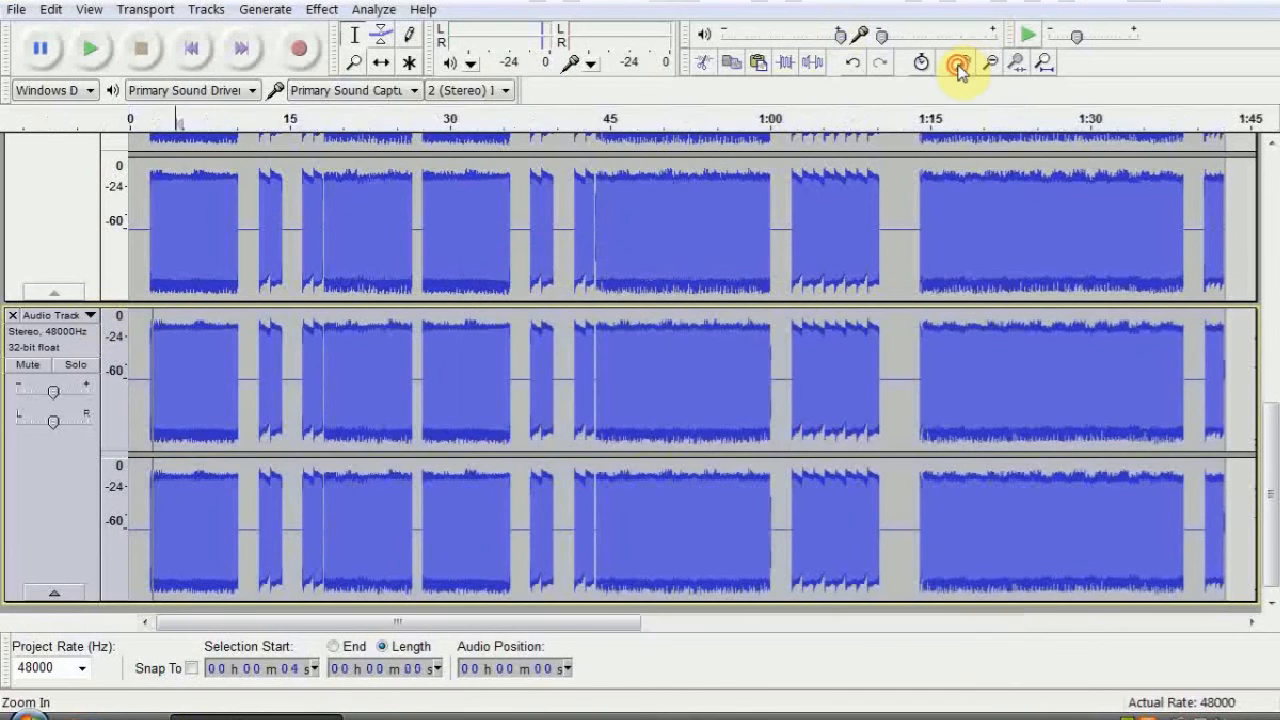
{"action": "left_click", "coordinate": [958, 62]}
{"action": "left_click", "coordinate": [958, 62]}
{"action": "left_click", "coordinate": [958, 62]}
{"action": "left_click", "coordinate": [958, 62]}
{"action": "left_click", "coordinate": [958, 62]}
{"action": "left_click", "coordinate": [958, 62]}
{"action": "left_click", "coordinate": [958, 62]}
{"action": "left_click", "coordinate": [351, 372]}
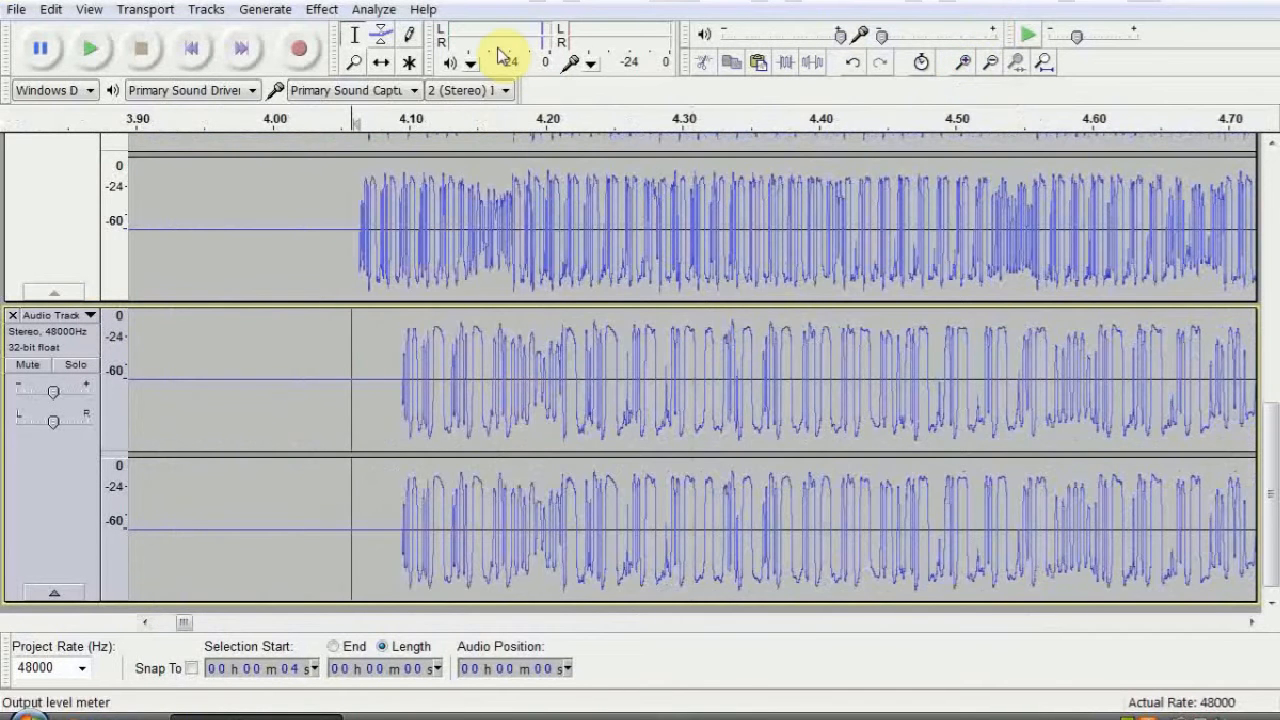
{"action": "left_click", "coordinate": [380, 62]}
{"action": "left_click_drag", "start_coordinate": [583, 390], "coordinate": [529, 386]}
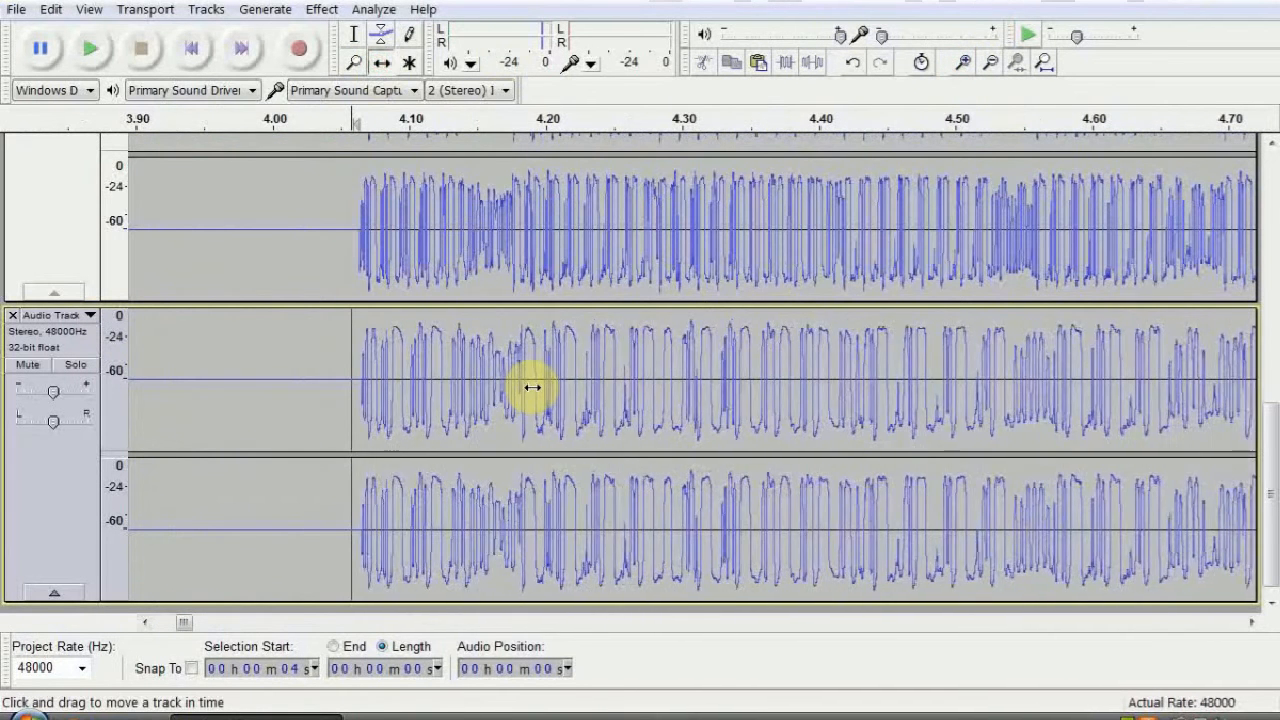
{"action": "left_click_drag", "start_coordinate": [791, 386], "coordinate": [788, 386]}
{"action": "left_click", "coordinate": [1044, 62]}
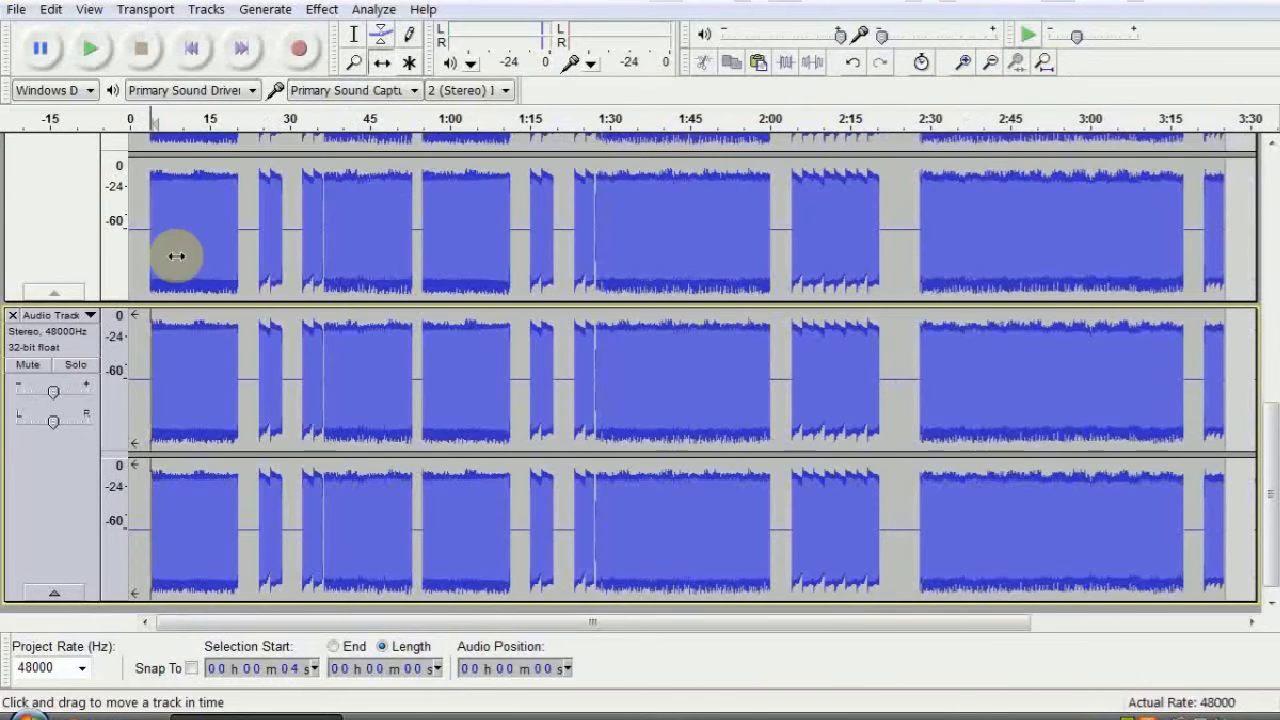
Mute the bass raw track, play the mix with the octave-lowered copy, and stop playback.
{"action": "scroll", "coordinate": [35, 178], "scroll_direction": "up", "scroll_amount": 2}
{"action": "scroll", "coordinate": [35, 178], "scroll_direction": "up", "scroll_amount": 1}
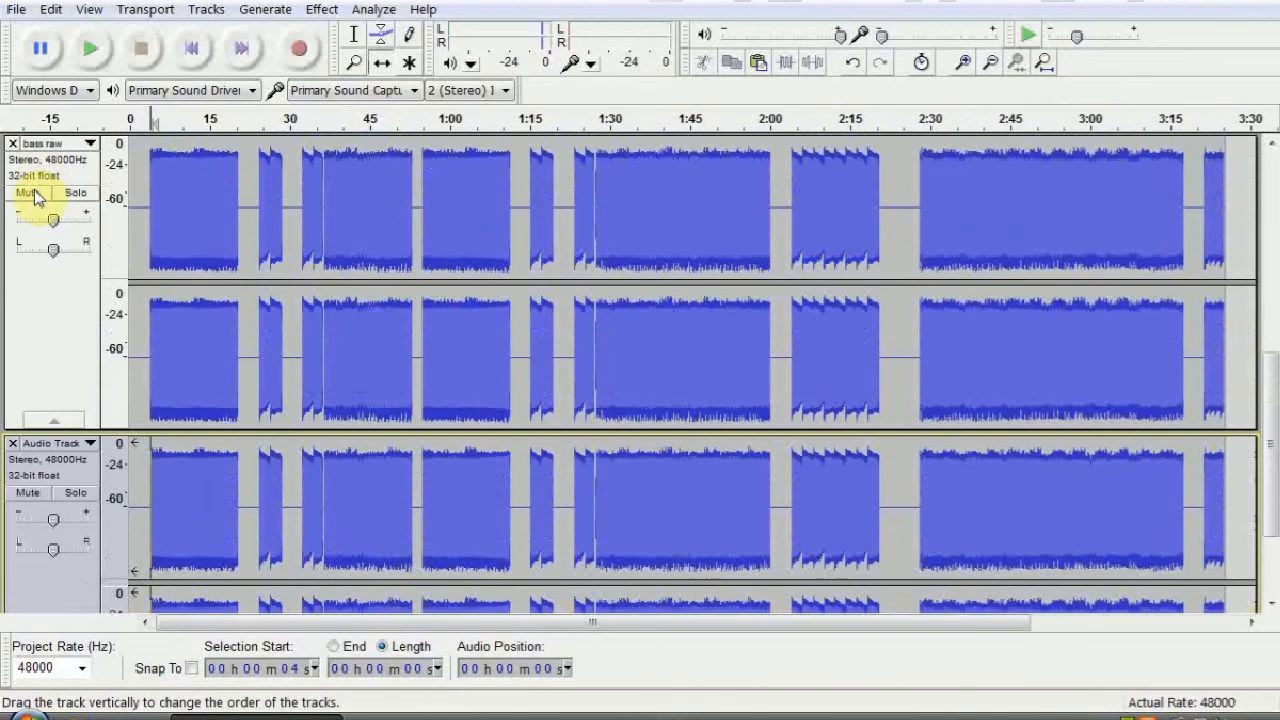
{"action": "left_click", "coordinate": [30, 193]}
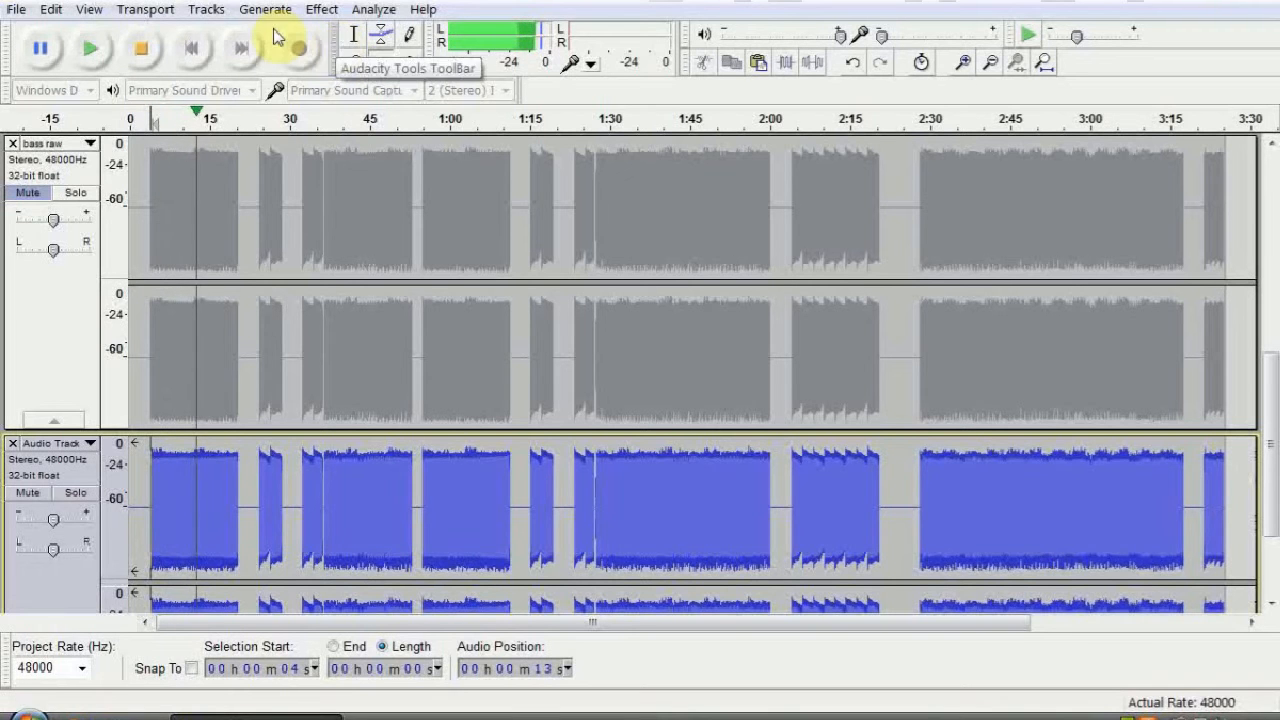
{"action": "left_click", "coordinate": [145, 52]}
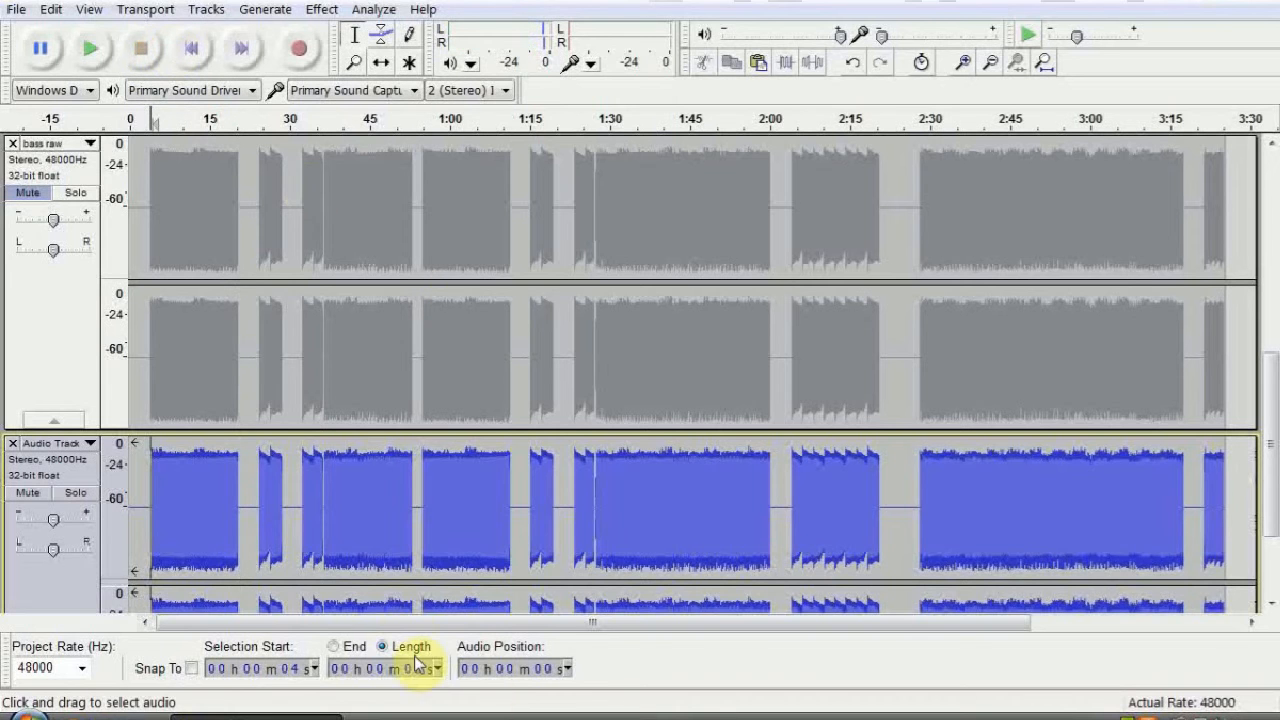
Reopen Auto-Tune Evo for the whole octave-lowered track and set its input type to Bass Inst.
{"action": "scroll", "coordinate": [398, 575], "scroll_direction": "down", "scroll_amount": 3}
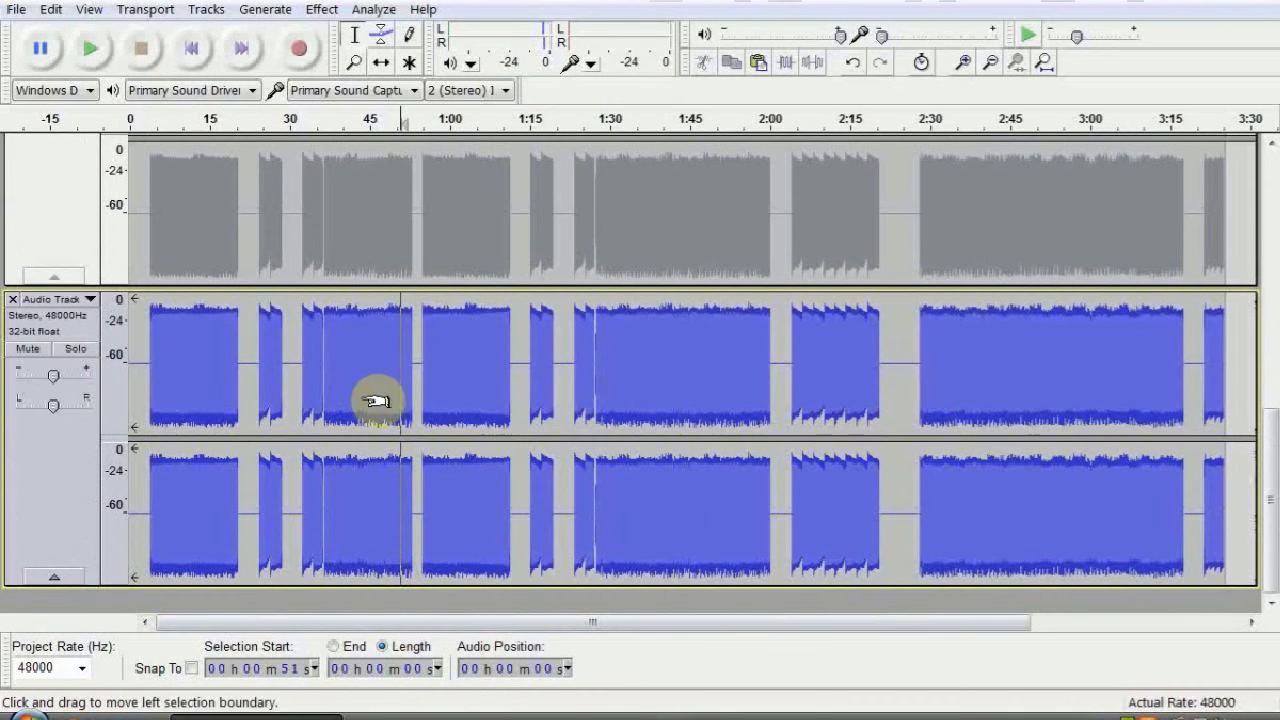
{"action": "key", "text": "ctrl+a"}
{"action": "left_click", "coordinate": [320, 10]}
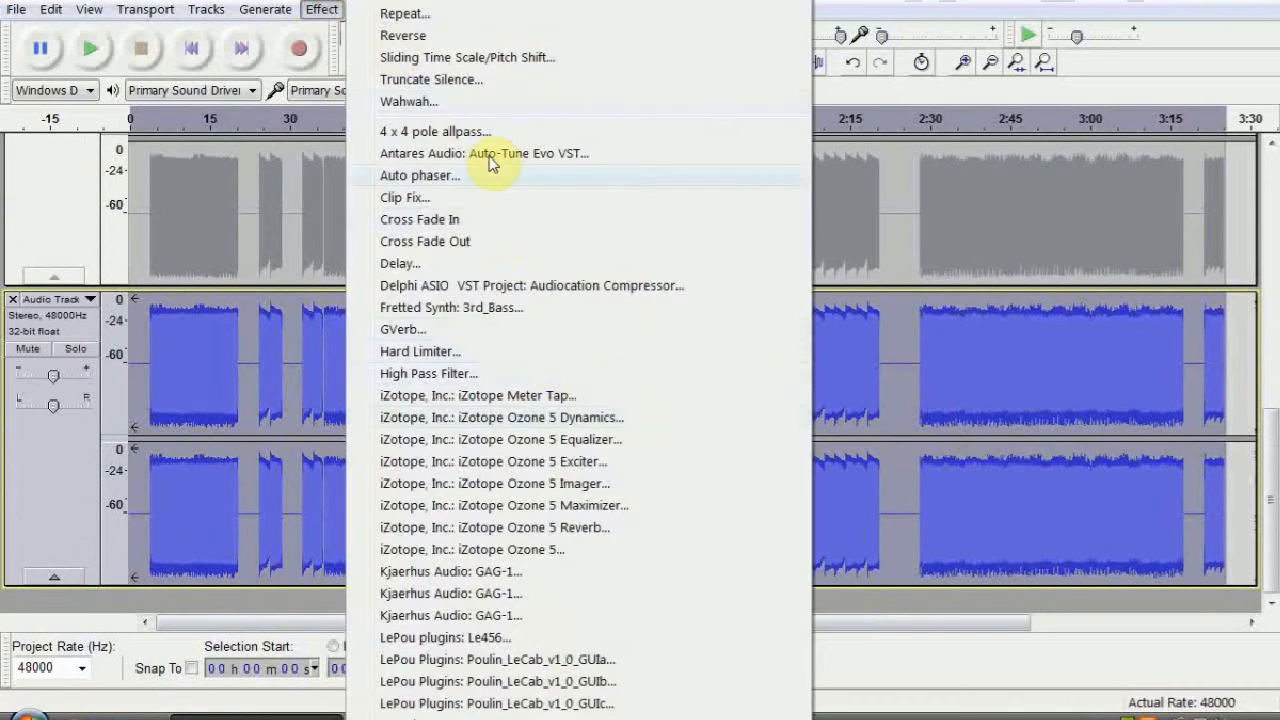
{"action": "left_click", "coordinate": [531, 150]}
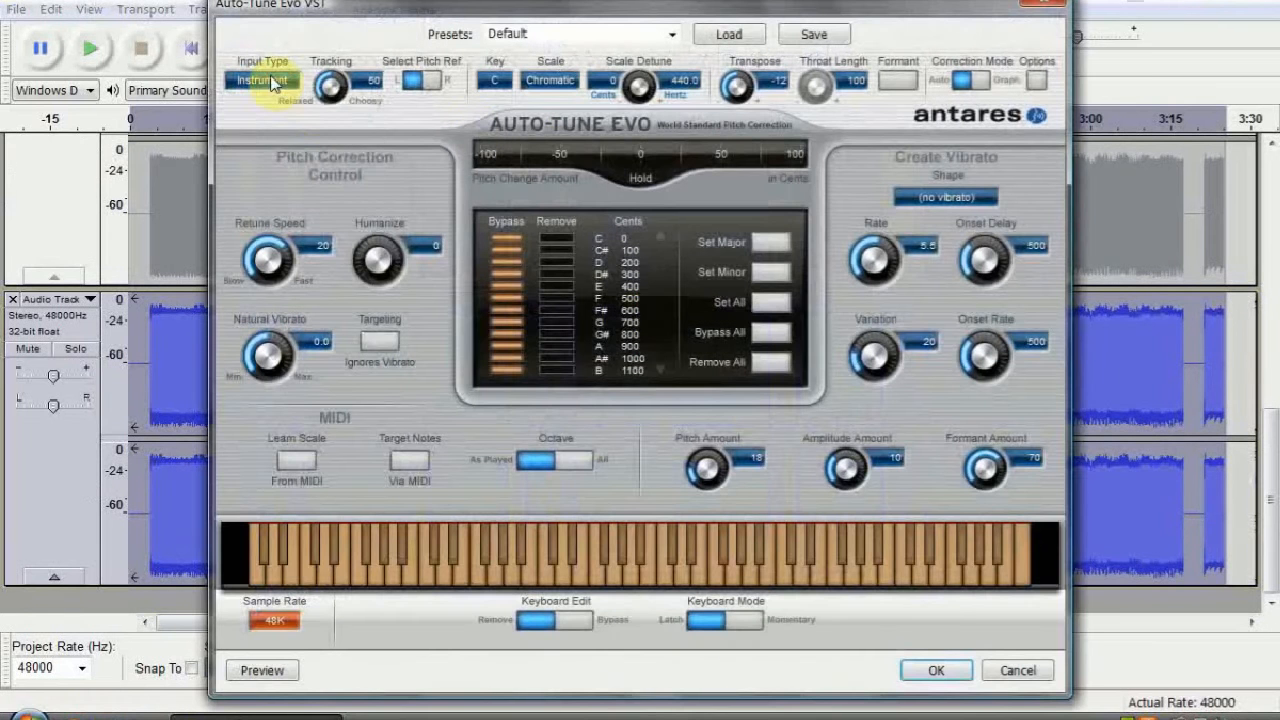
{"action": "left_click", "coordinate": [262, 80]}
{"action": "left_click", "coordinate": [285, 191]}
{"action": "left_click", "coordinate": [262, 80]}
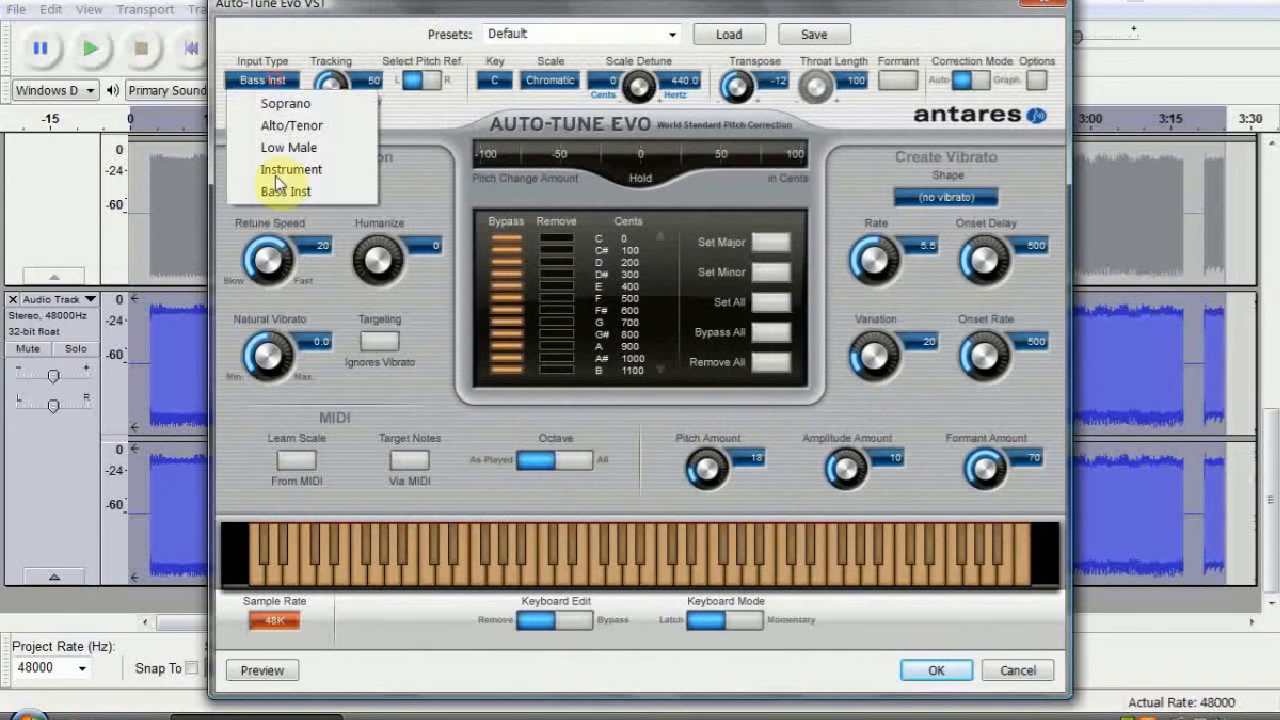
{"action": "left_click", "coordinate": [284, 191]}
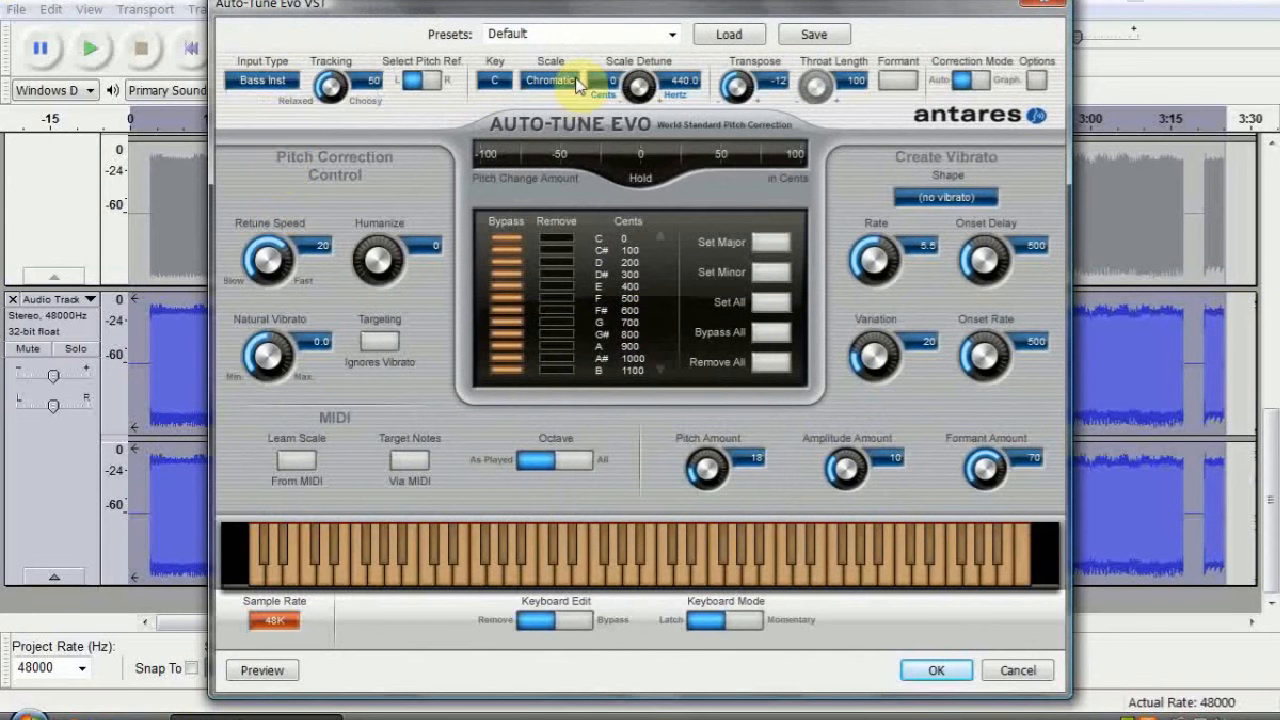
Set the Auto-Tune key to Db, the scale to Major, and retune speed and transpose to 0, and apply the effect.
{"action": "left_click", "coordinate": [550, 80]}
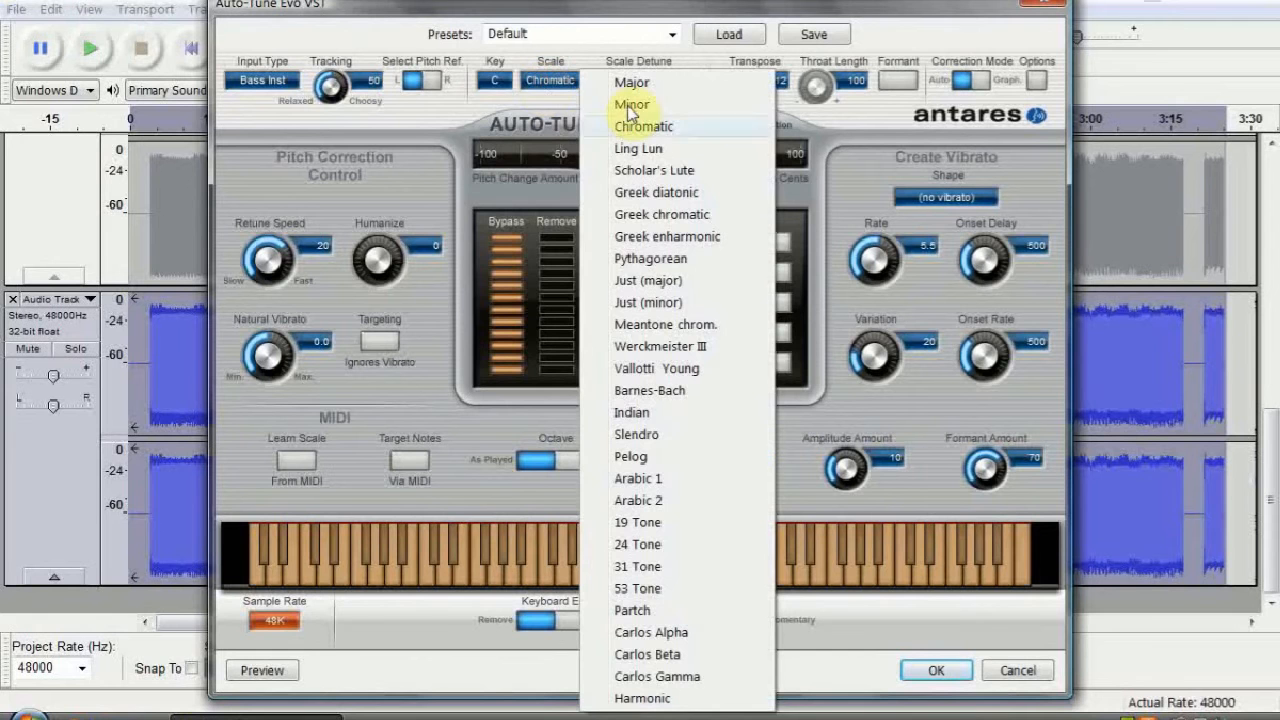
{"action": "left_click", "coordinate": [491, 81]}
{"action": "left_click", "coordinate": [521, 125]}
{"action": "left_click", "coordinate": [550, 80]}
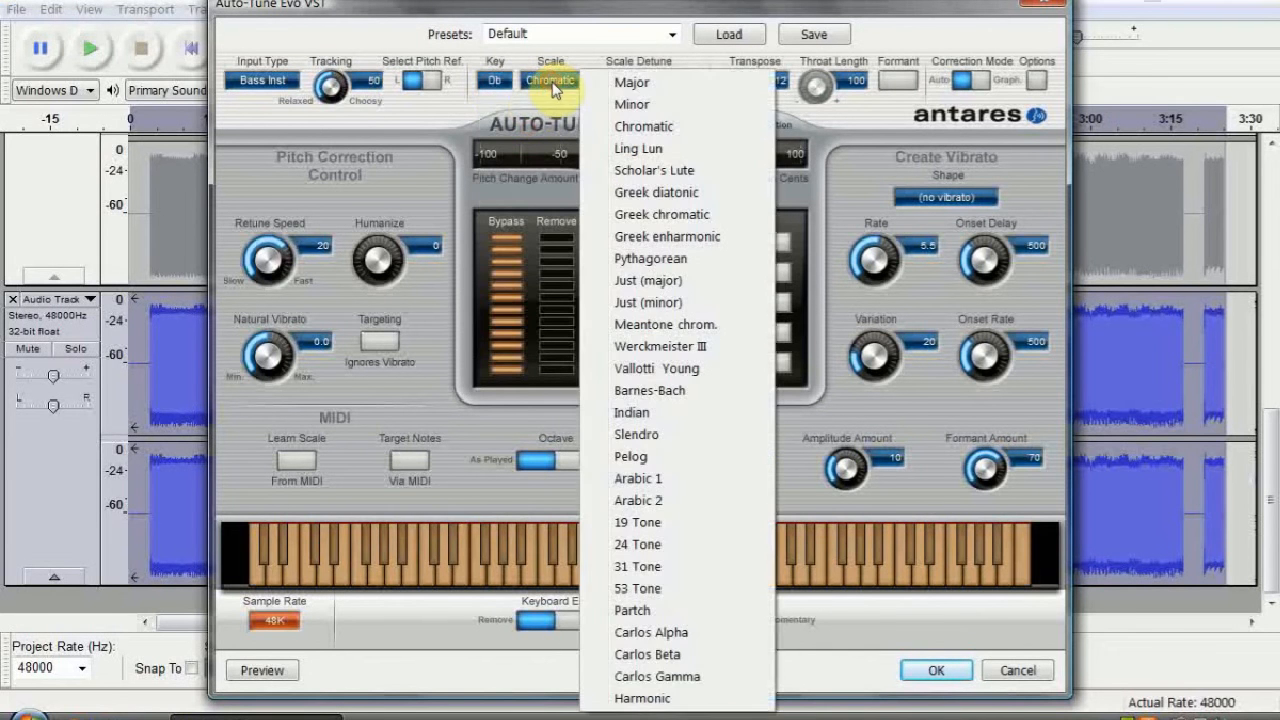
{"action": "left_click", "coordinate": [634, 84]}
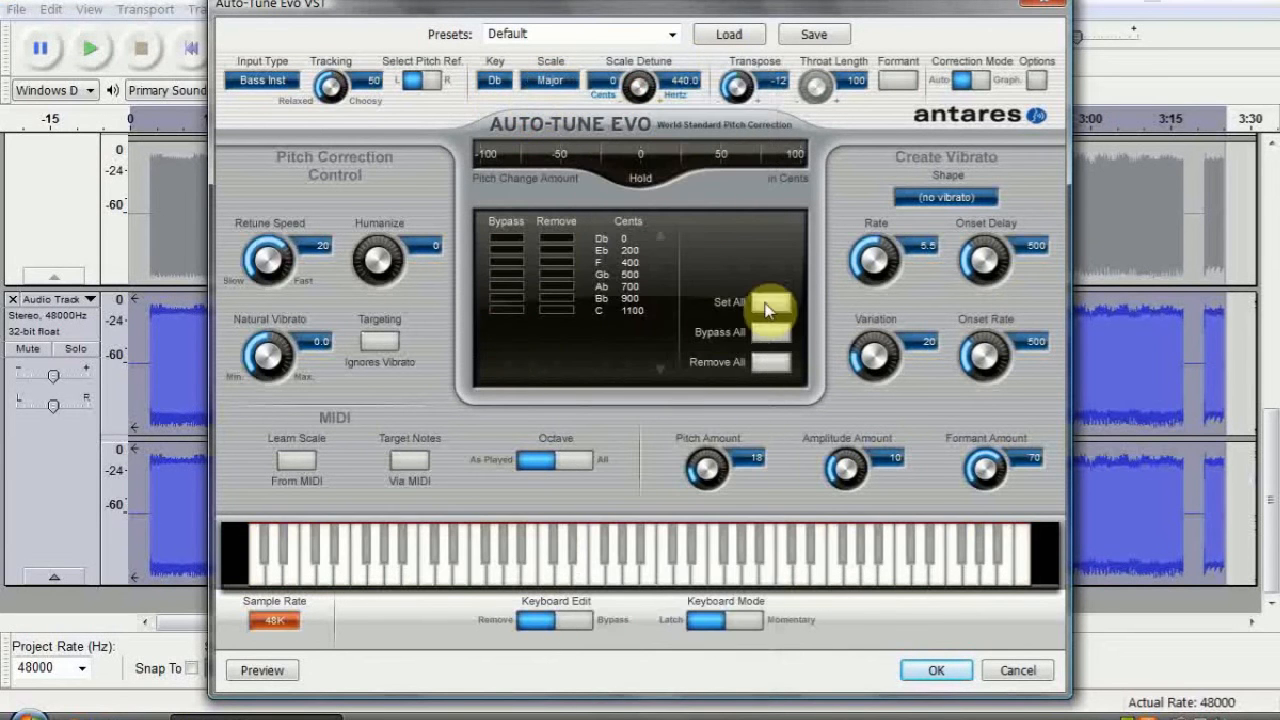
{"action": "left_click_drag", "start_coordinate": [266, 262], "coordinate": [287, 392]}
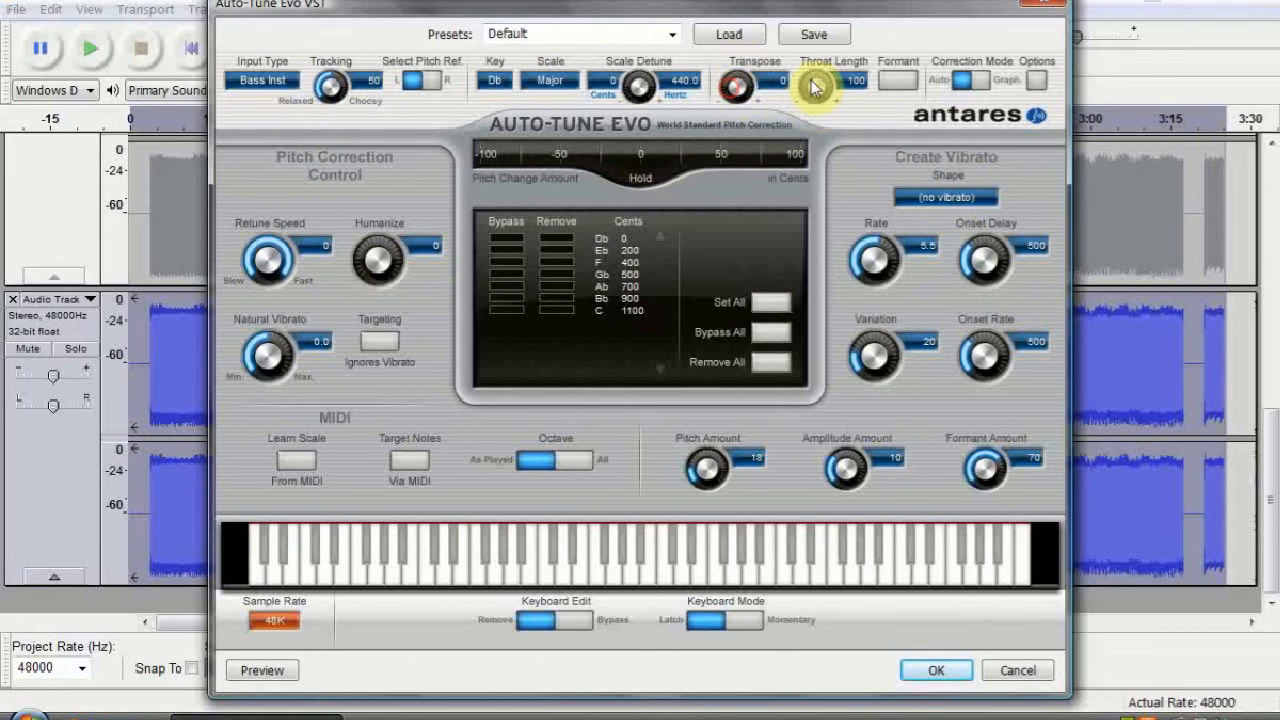
{"action": "left_click", "coordinate": [952, 672]}
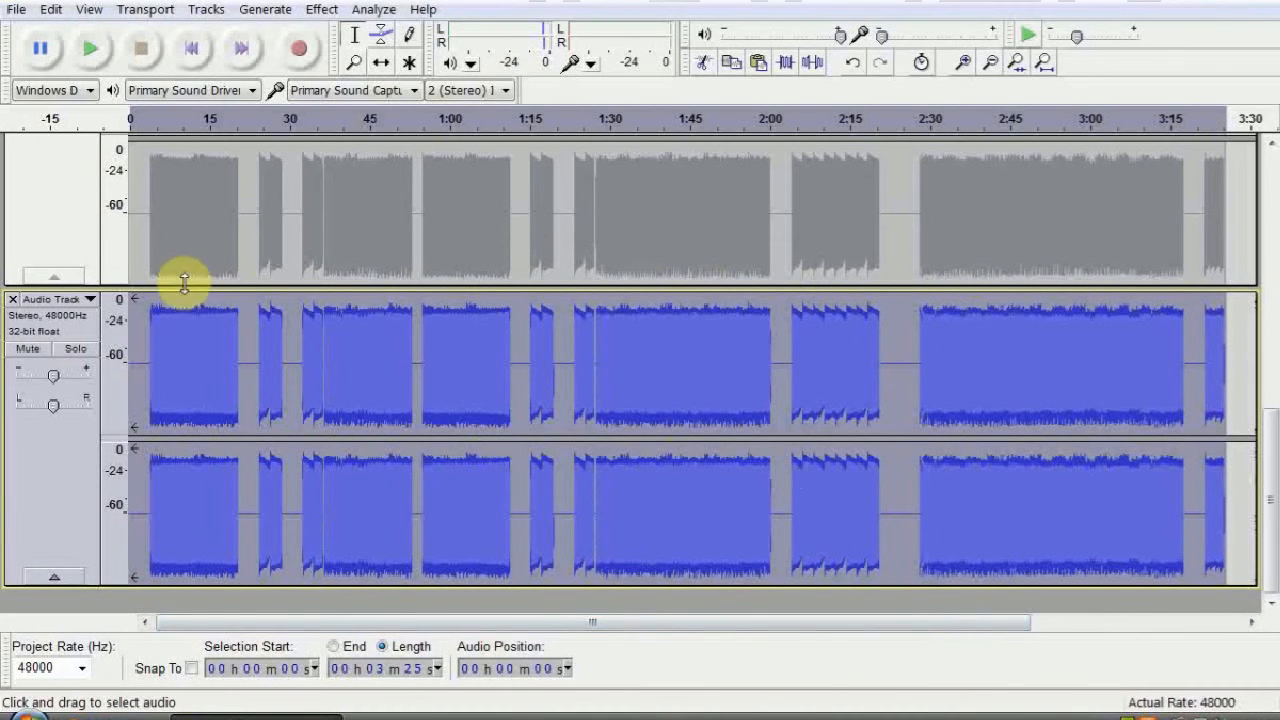
Apply the Fretted Synth 3rd_Bass effect to the whole octave-lowered track with the equalizer's mid and high and the volume turned down.
{"action": "left_click", "coordinate": [158, 318]}
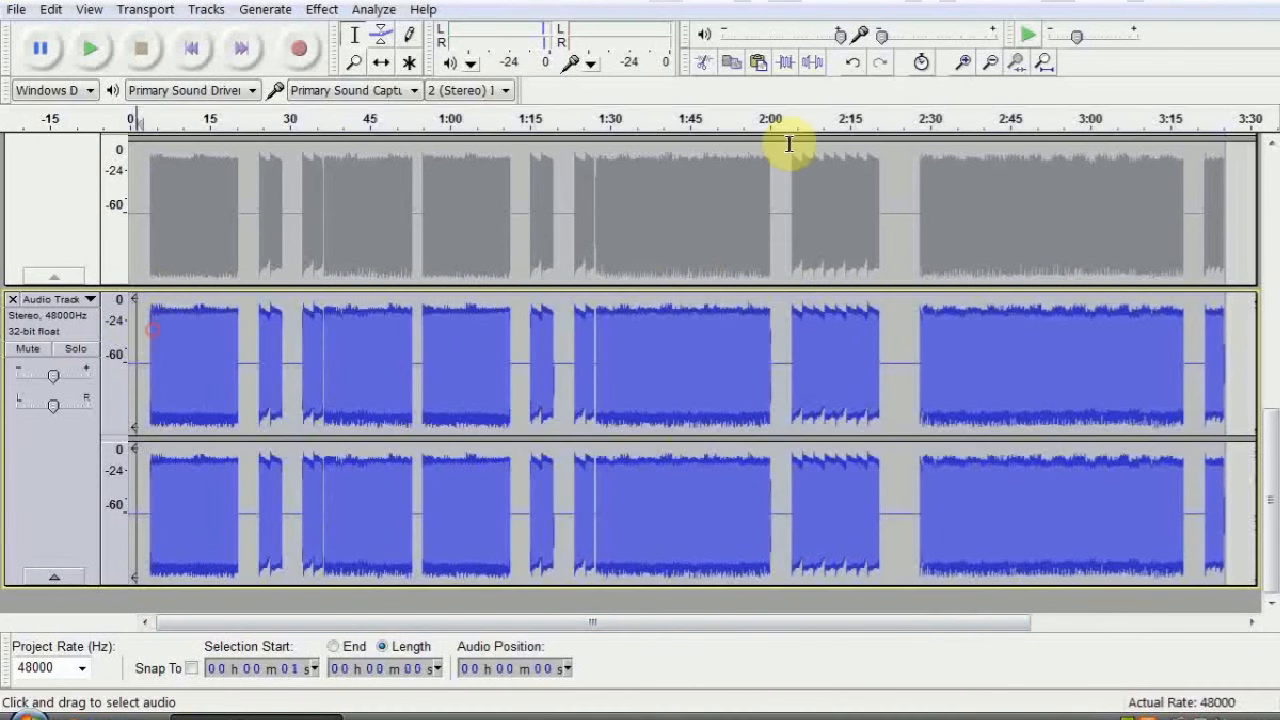
{"action": "left_click", "coordinate": [962, 62]}
{"action": "key", "text": "ctrl+a"}
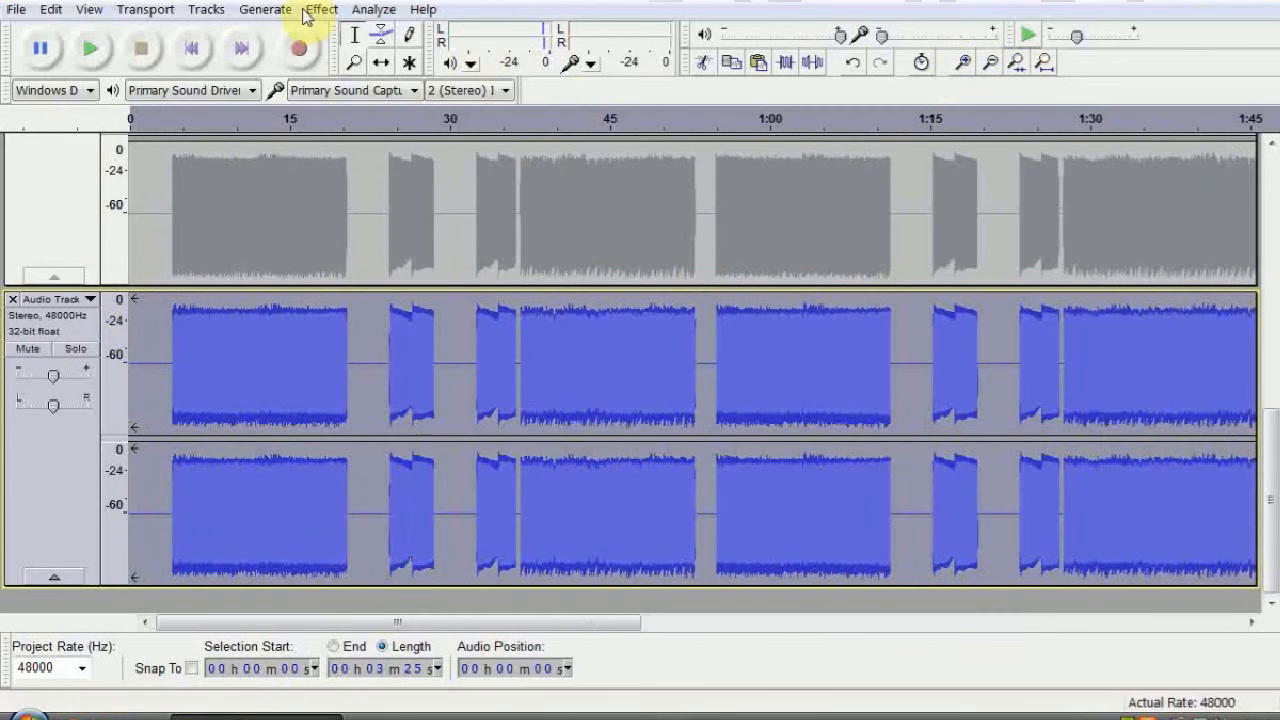
{"action": "left_click", "coordinate": [322, 9]}
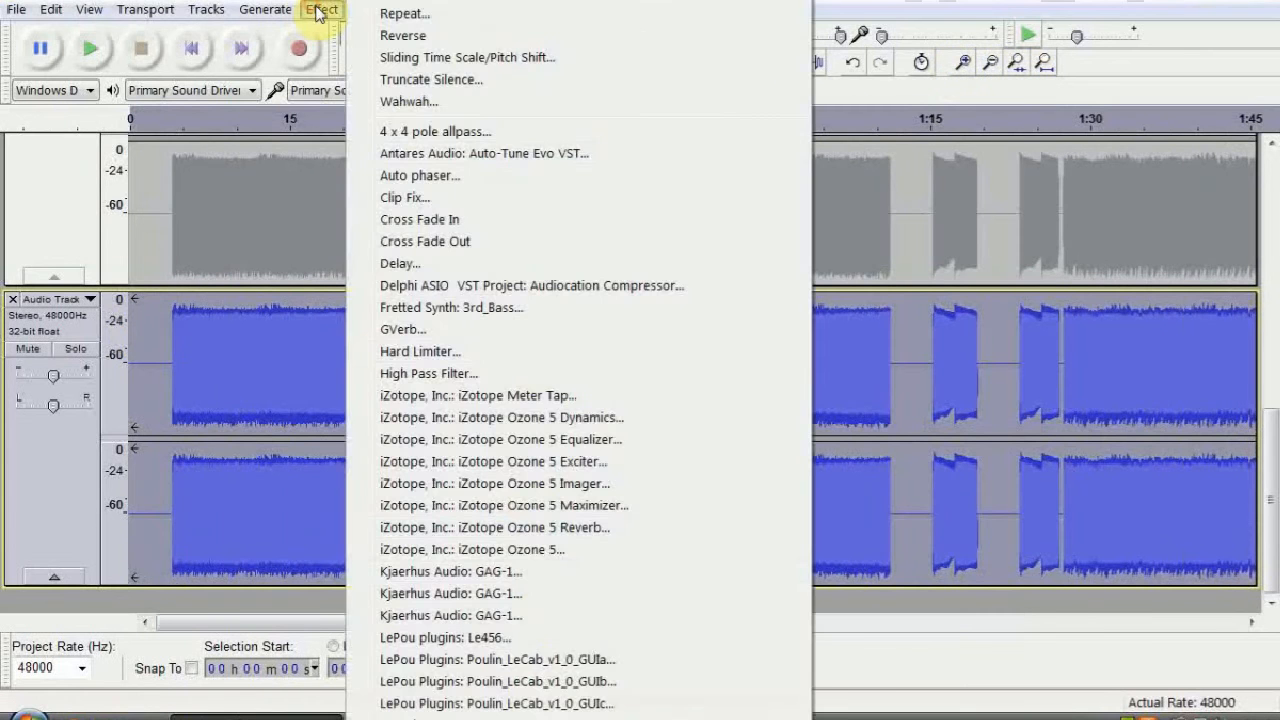
{"action": "left_click", "coordinate": [474, 308]}
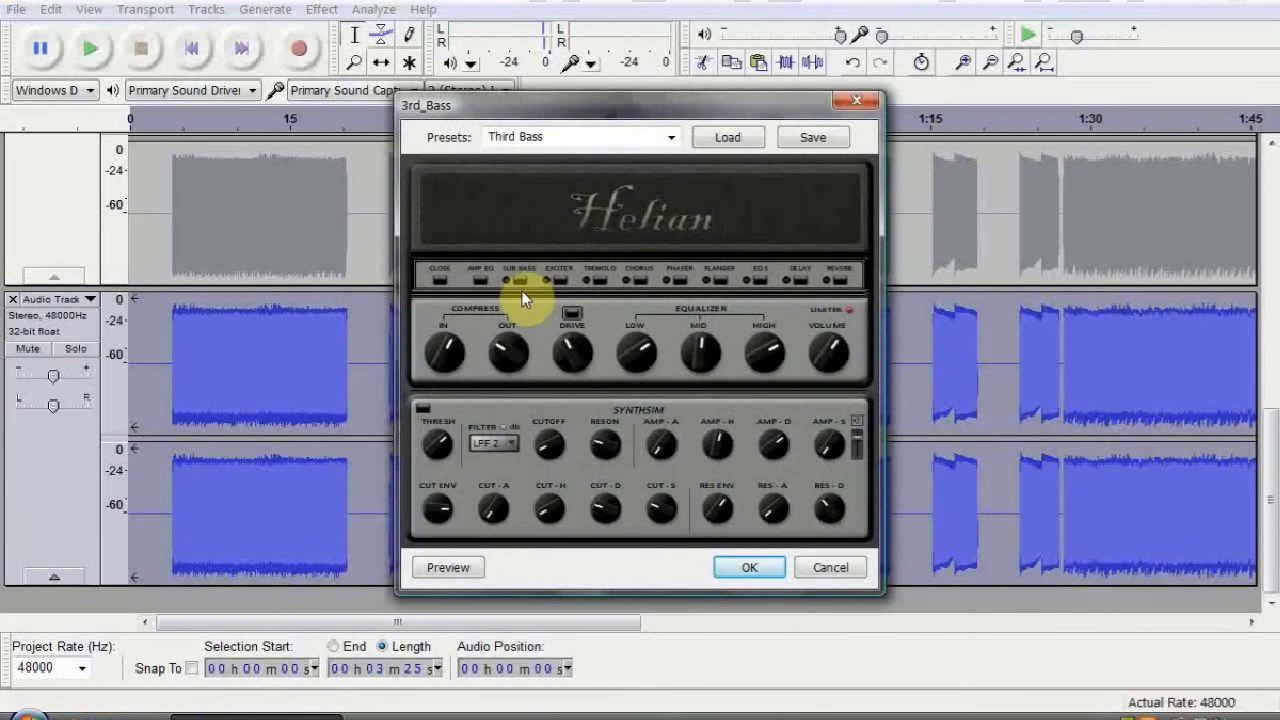
{"action": "left_click", "coordinate": [628, 356]}
{"action": "left_click", "coordinate": [766, 352]}
{"action": "left_click_drag", "start_coordinate": [766, 352], "coordinate": [802, 433]}
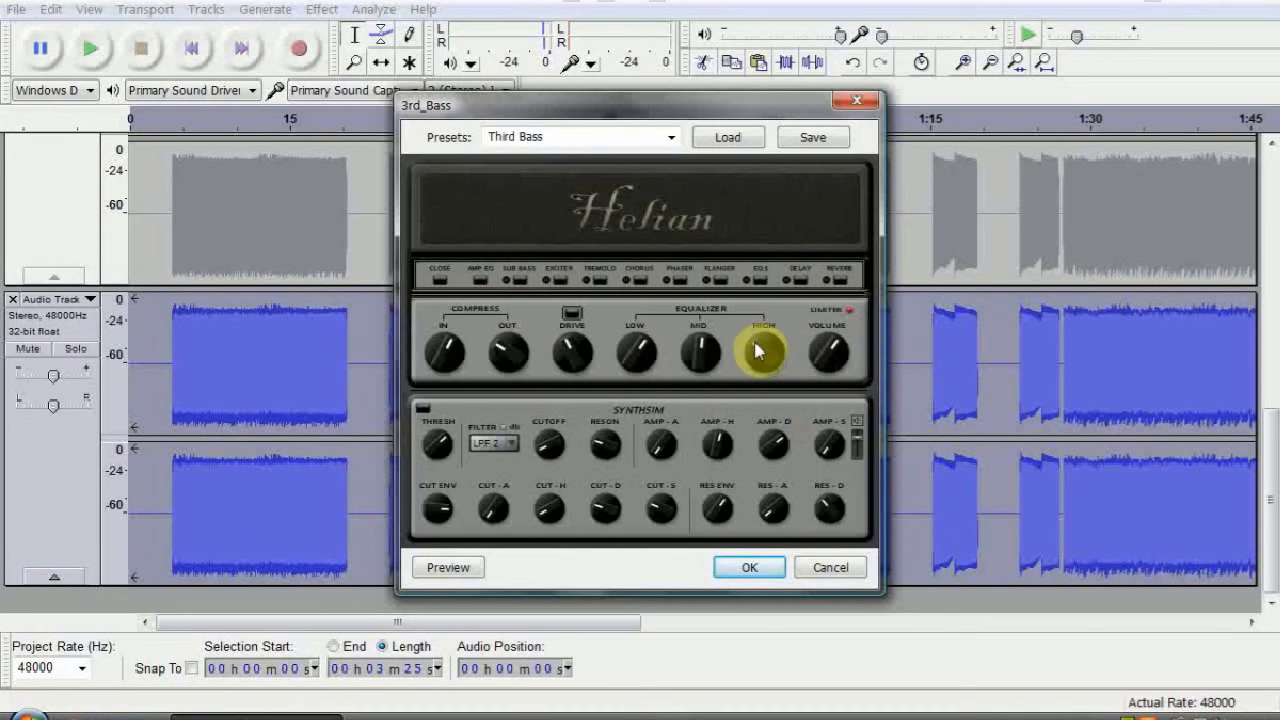
{"action": "left_click", "coordinate": [700, 342]}
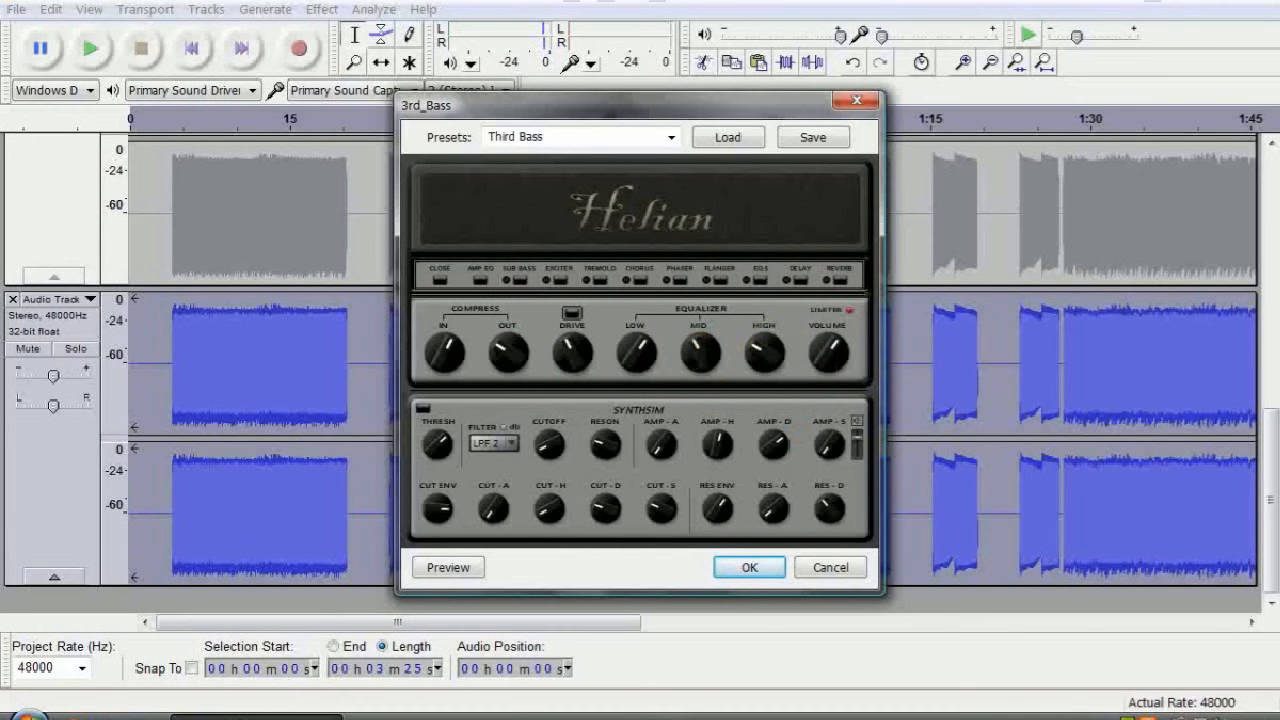
{"action": "left_click_drag", "start_coordinate": [700, 342], "coordinate": [709, 383]}
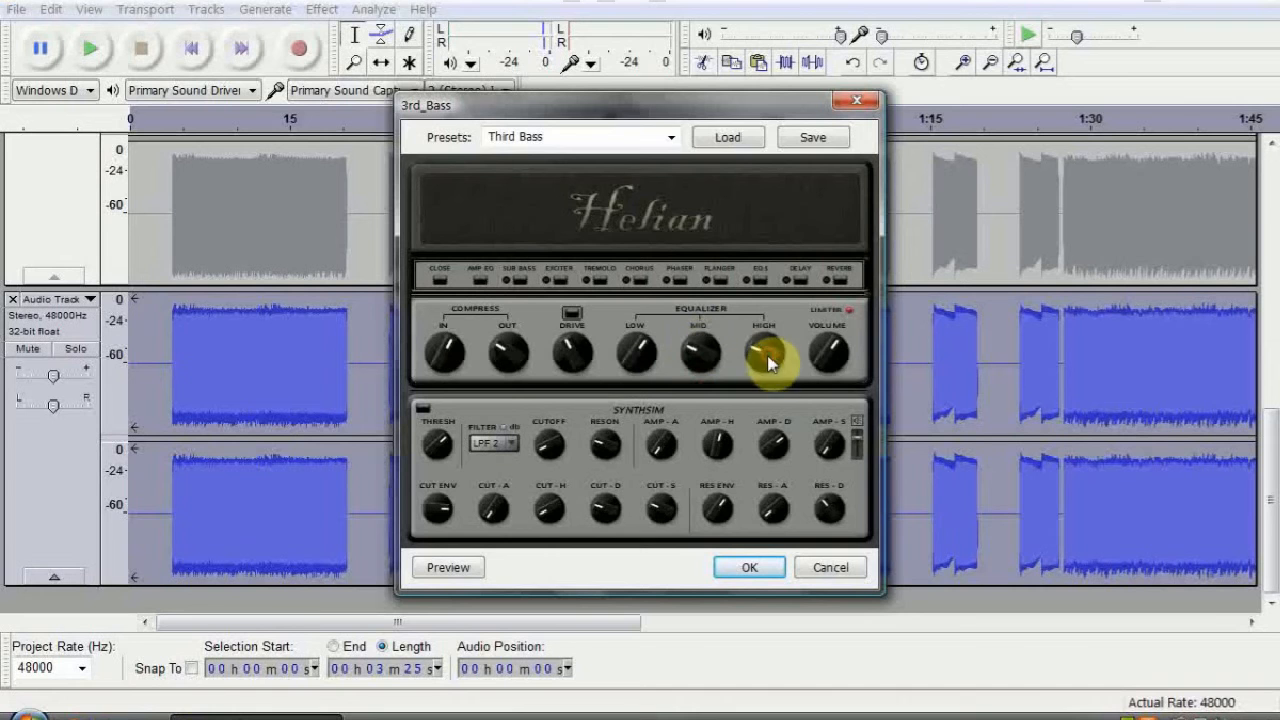
{"action": "mouse_move", "coordinate": [826, 355]}
{"action": "left_mouse_down"}
{"action": "mouse_move", "coordinate": [828, 375]}
{"action": "mouse_move", "coordinate": [826, 357]}
{"action": "left_mouse_up"}
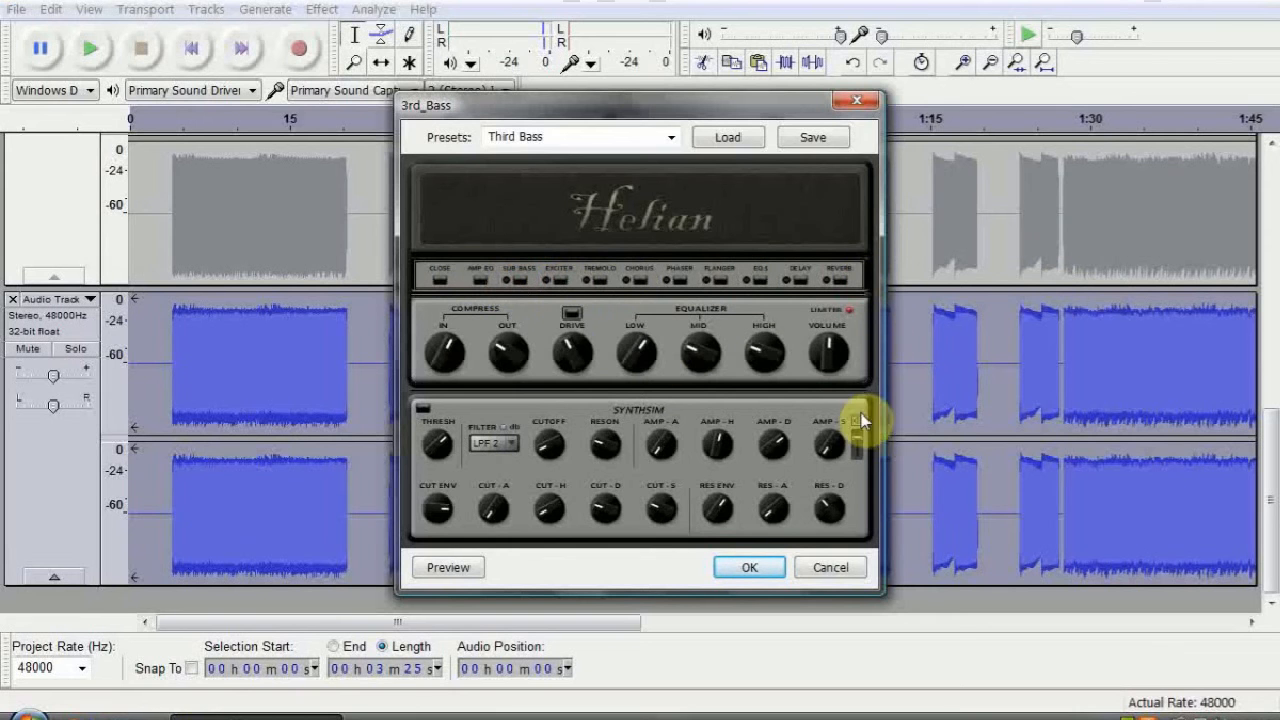
{"action": "left_click", "coordinate": [768, 568]}
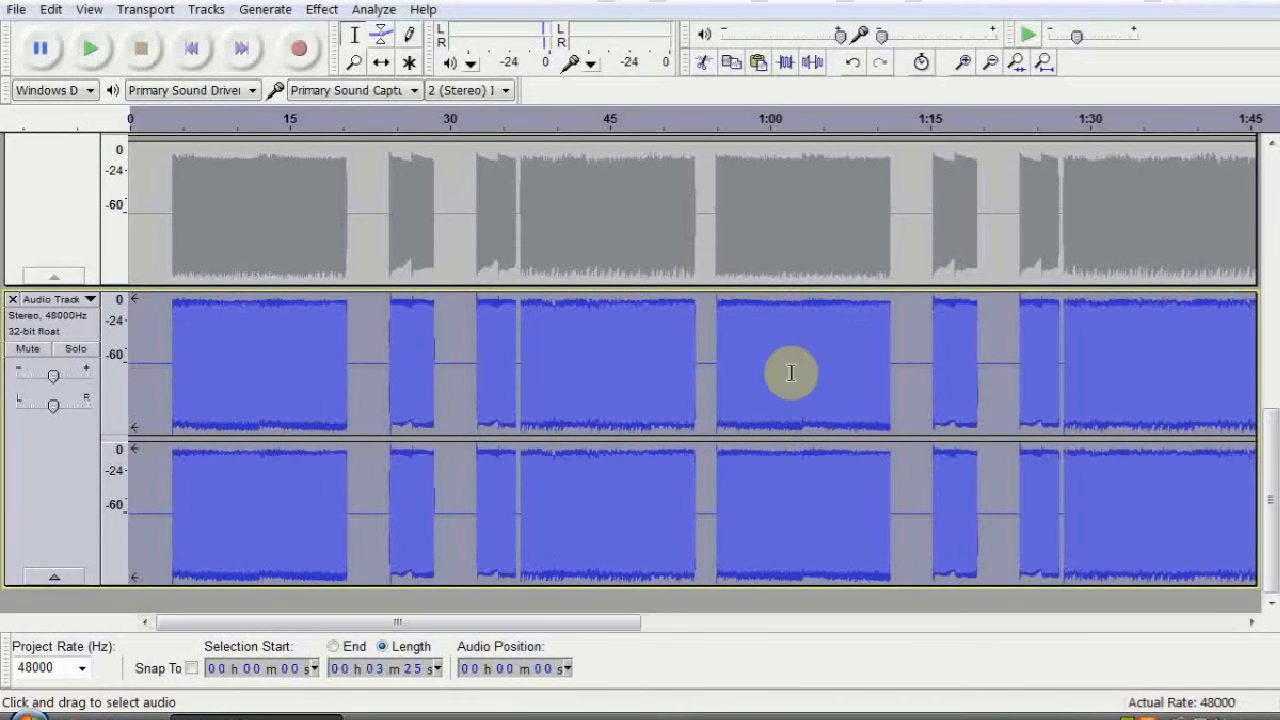
Fit the whole project in view and play the mix with the amp-processed bass from the beginning.
{"action": "left_click", "coordinate": [309, 372]}
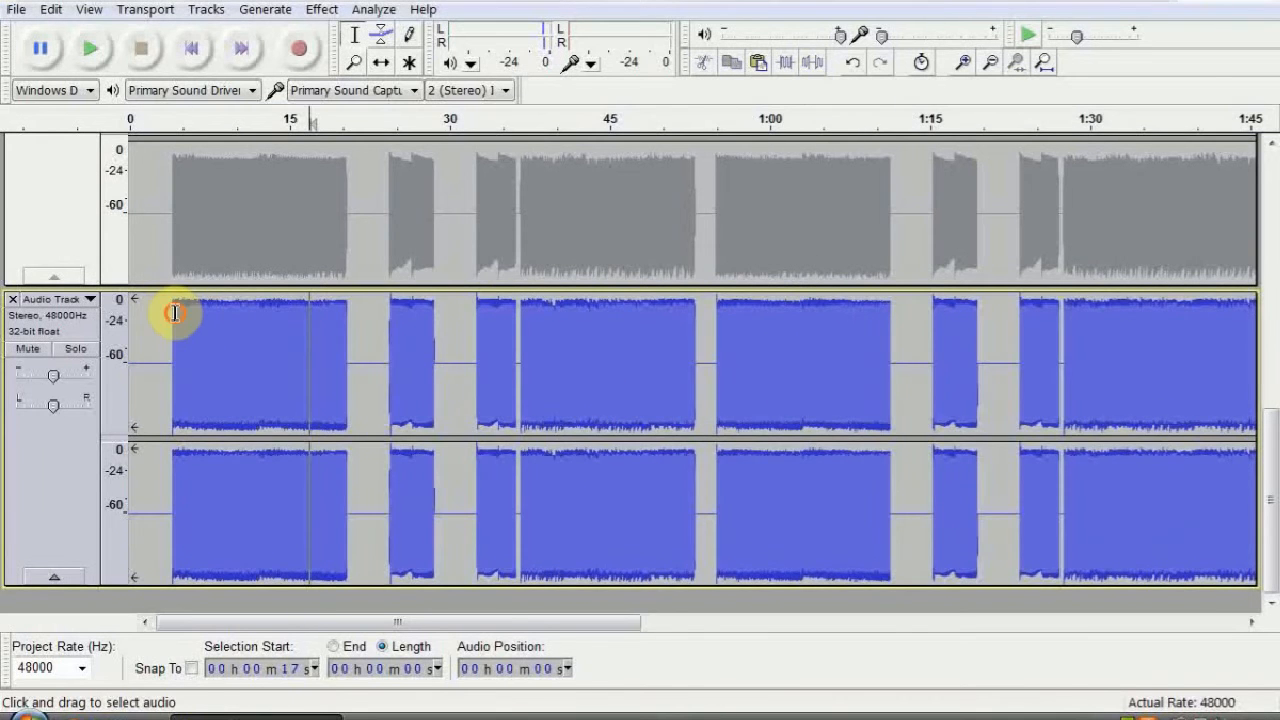
{"action": "key", "text": "ctrl+f"}
{"action": "left_click", "coordinate": [191, 48]}
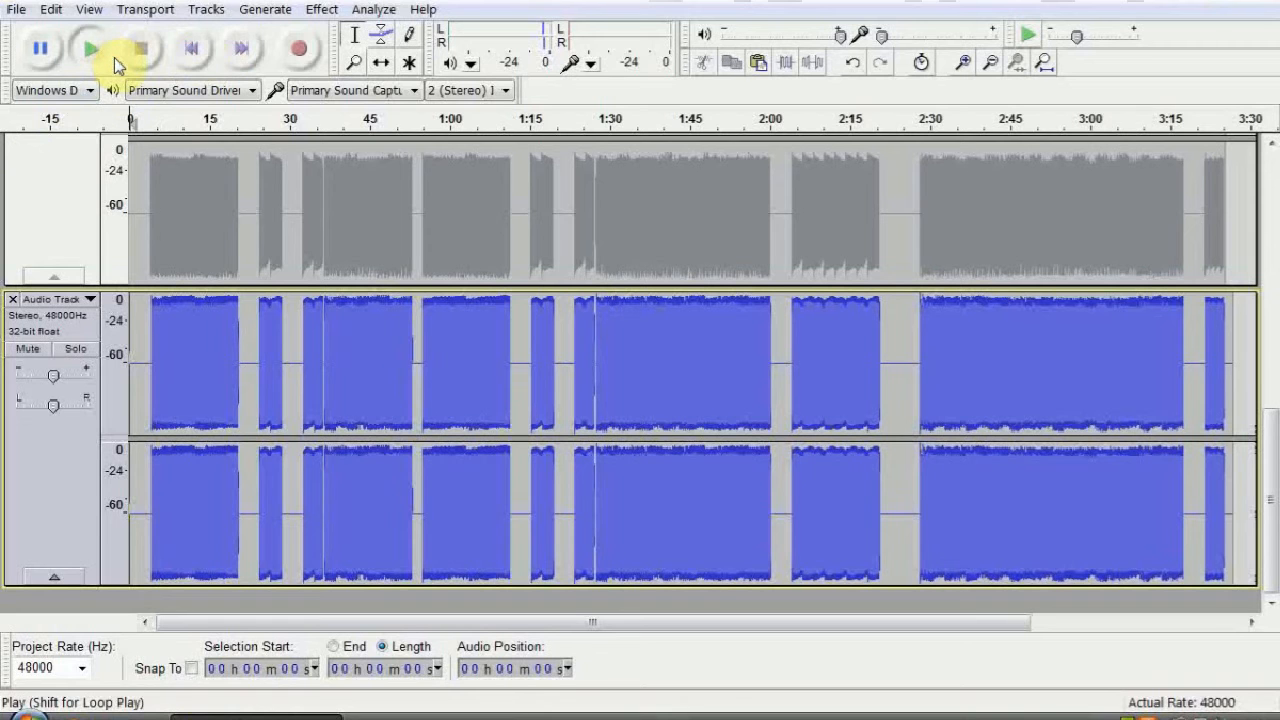
{"action": "key", "text": "space"}
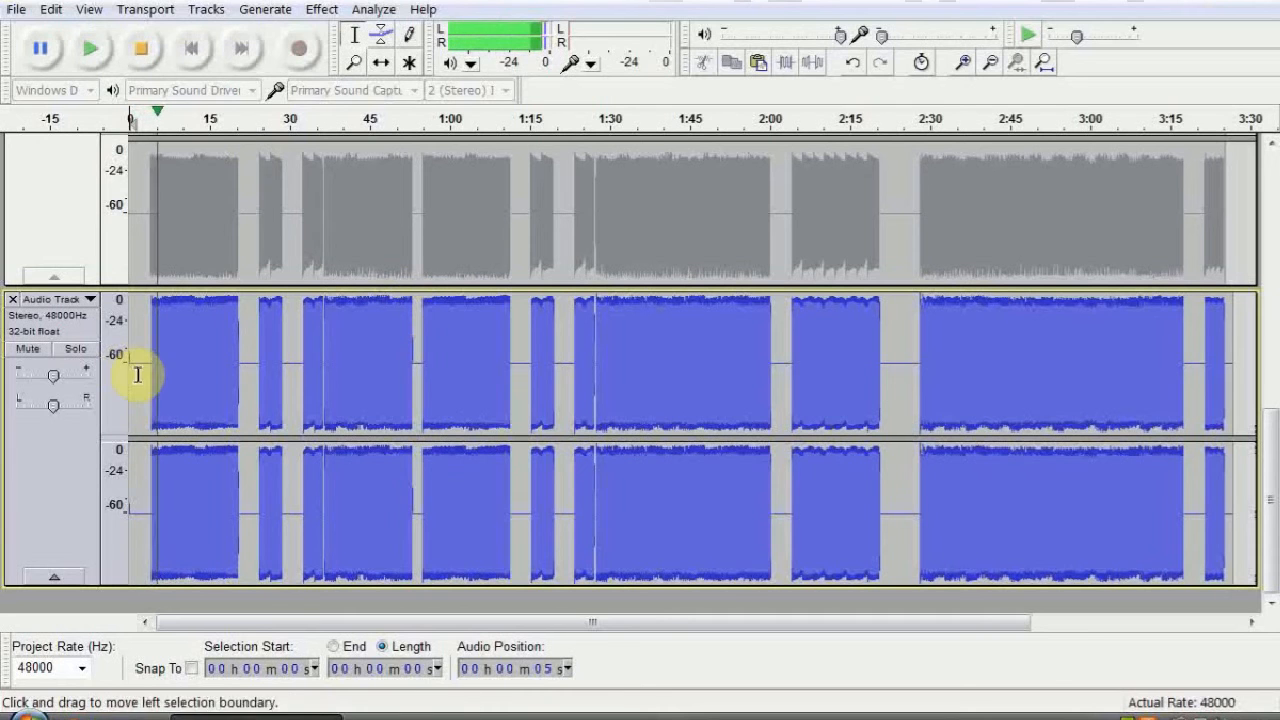
Lower the gain of the amp-processed bass track during playback.
{"action": "left_click_drag", "start_coordinate": [50, 377], "coordinate": [33, 377]}
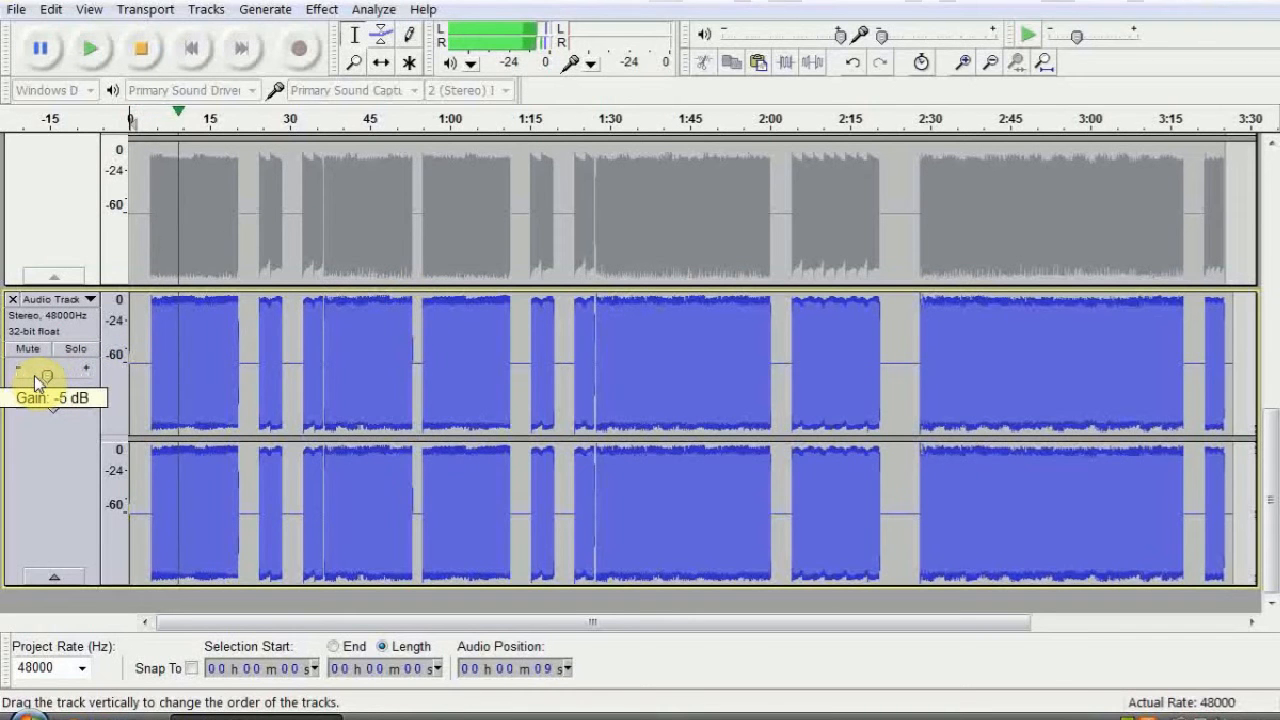
{"action": "left_click", "coordinate": [35, 376]}
{"action": "scroll", "coordinate": [74, 357], "scroll_direction": "up", "scroll_amount": 4}
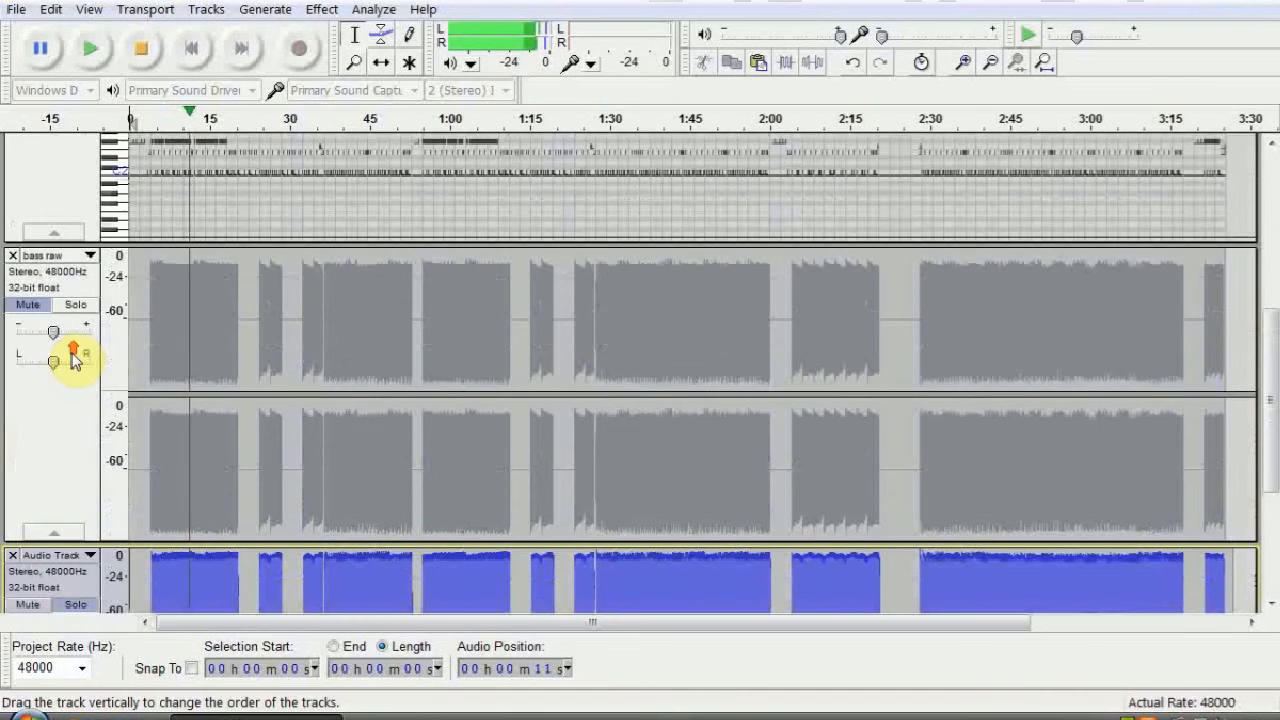
Solo the raw bass track instead of the amp-processed one for comparison, stop playback and clear the solo.
{"action": "scroll", "coordinate": [79, 368], "scroll_direction": "down", "scroll_amount": 2}
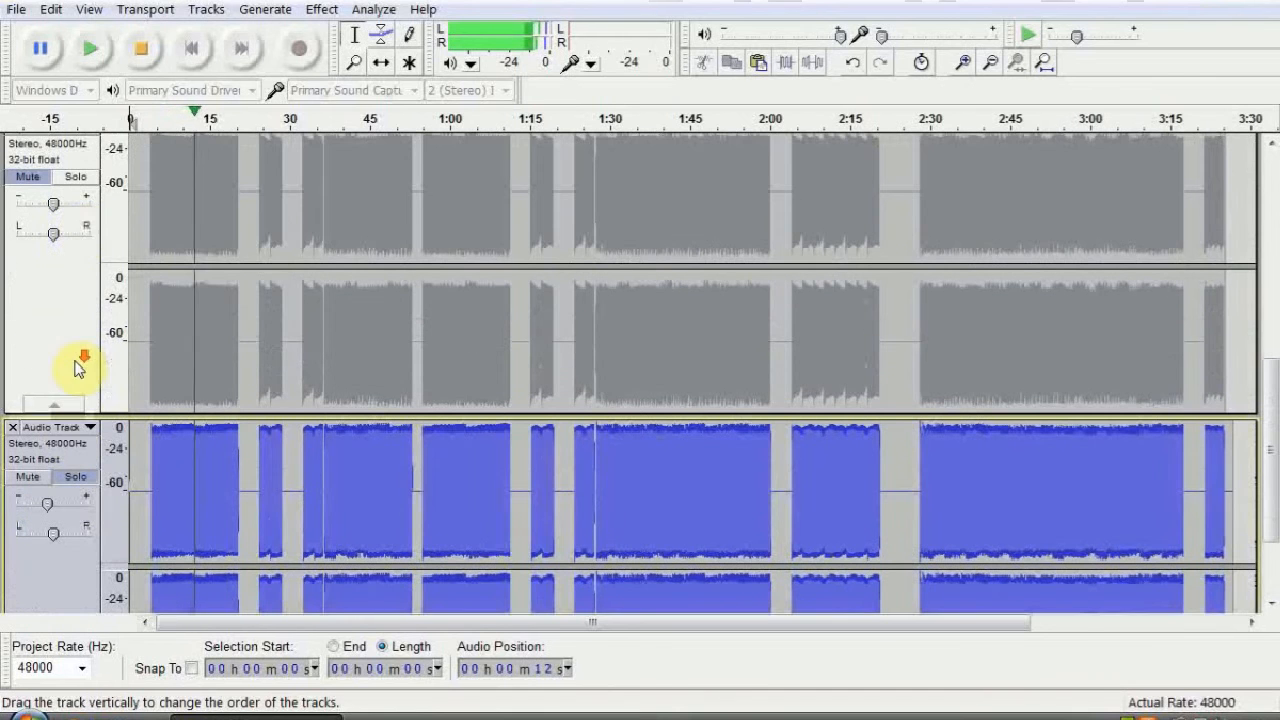
{"action": "left_click", "coordinate": [78, 177]}
{"action": "left_click", "coordinate": [77, 478]}
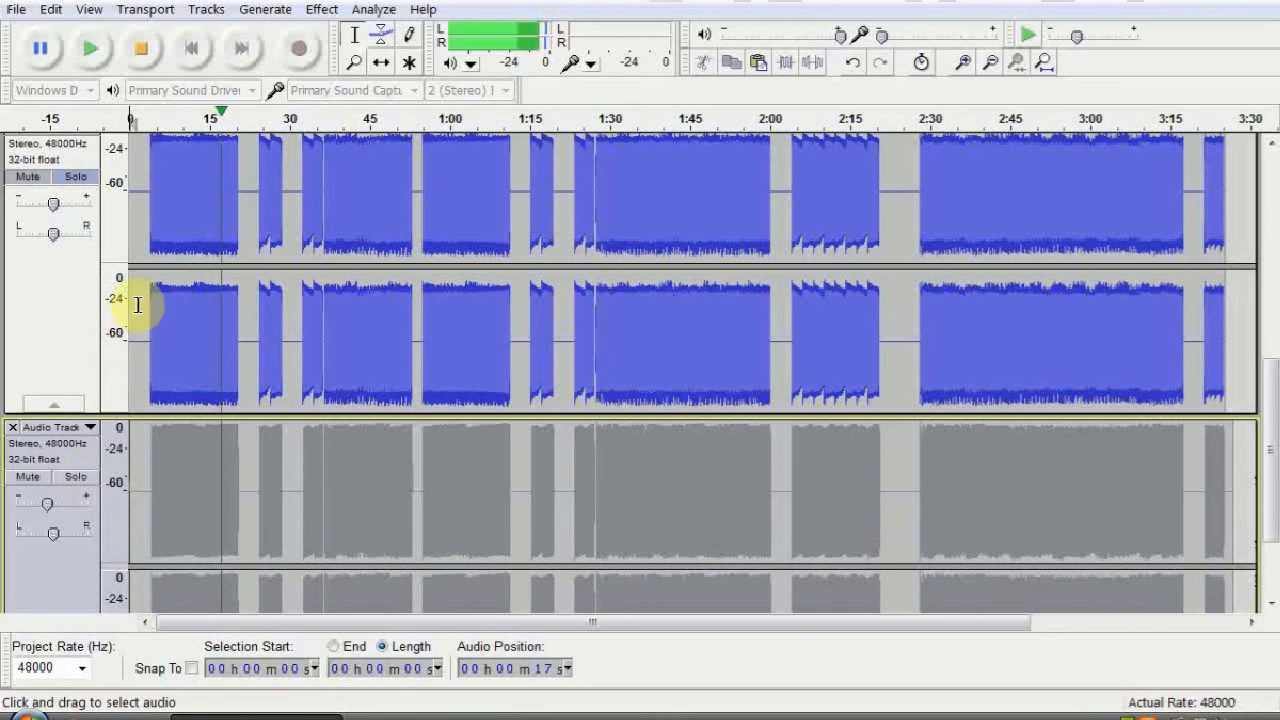
{"action": "left_click", "coordinate": [144, 48]}
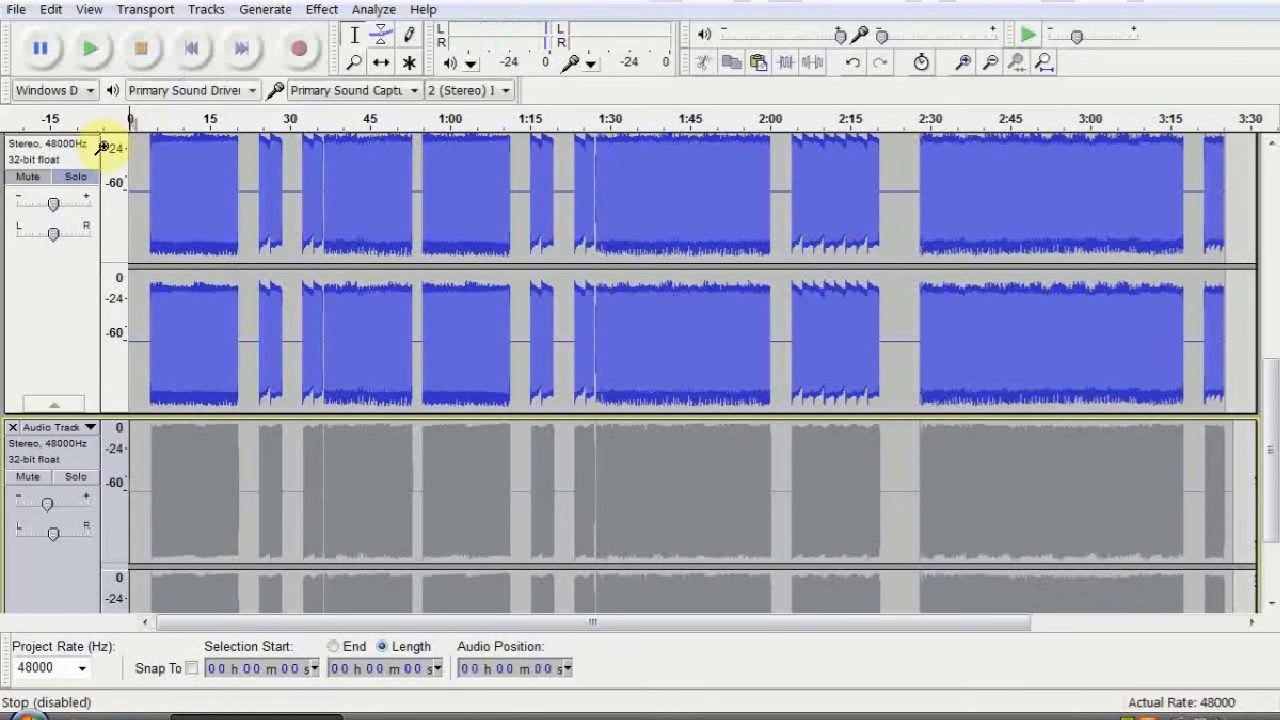
{"action": "left_click", "coordinate": [79, 177]}
Open the Equalization effect for the whole amp-processed bass track.
{"action": "scroll", "coordinate": [250, 225], "scroll_direction": "up", "scroll_amount": 3}
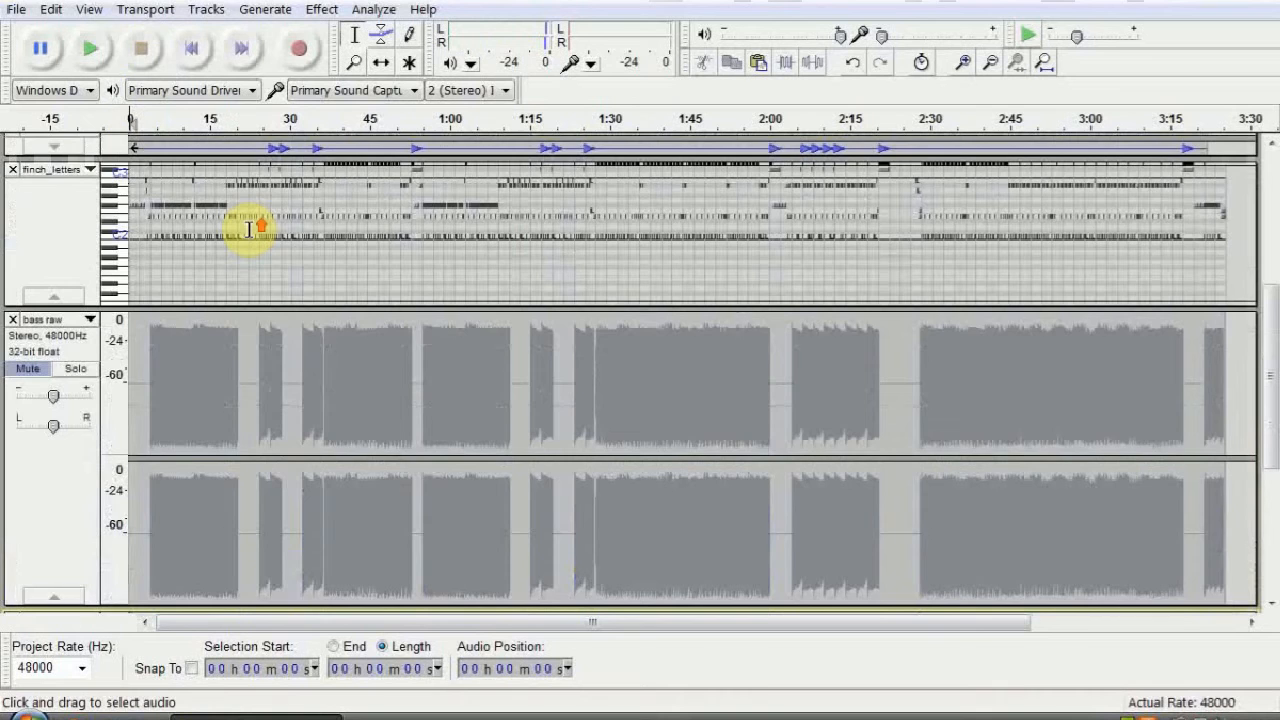
{"action": "scroll", "coordinate": [250, 226], "scroll_direction": "down", "scroll_amount": 5}
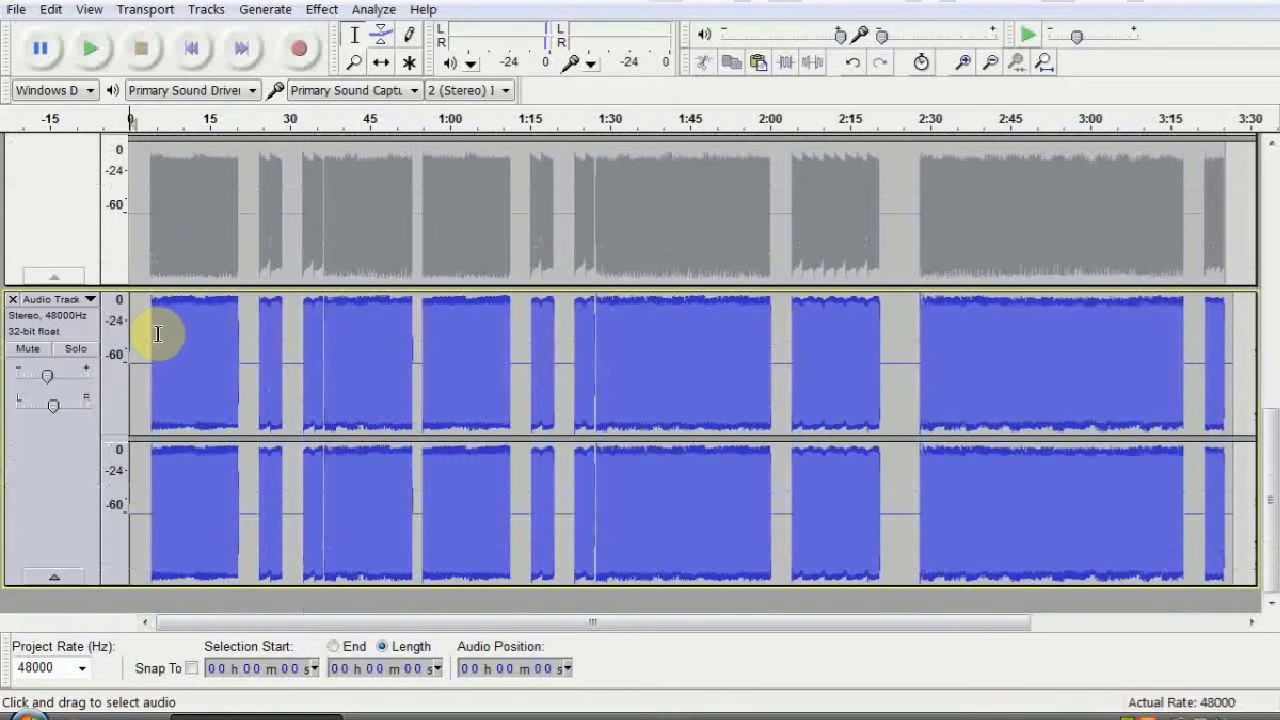
{"action": "left_click", "coordinate": [156, 330]}
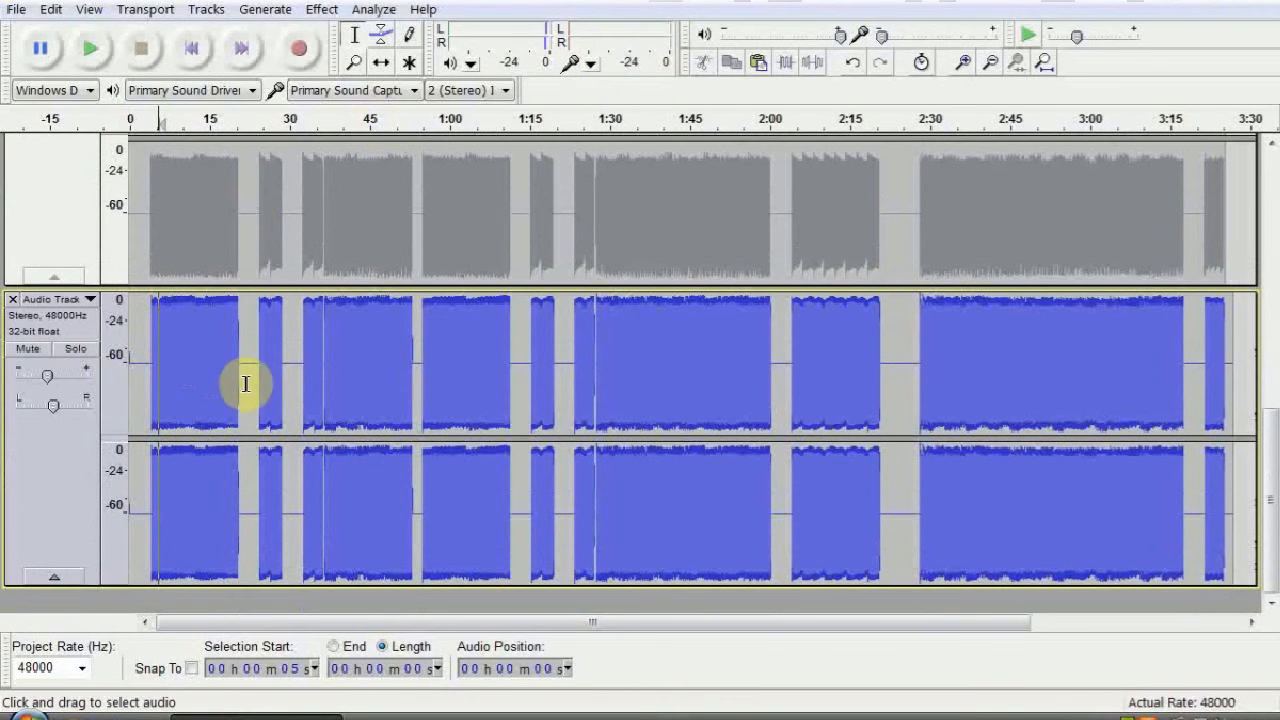
{"action": "key", "text": "ctrl+a"}
{"action": "left_click", "coordinate": [333, 12]}
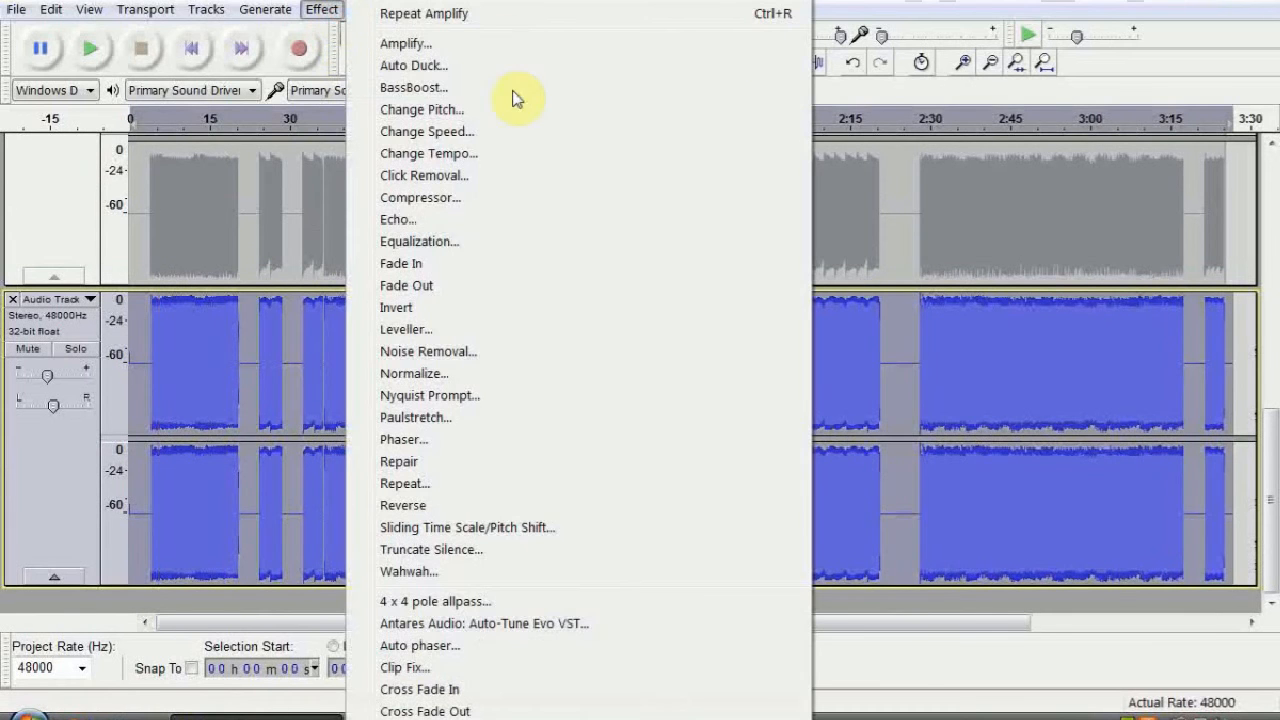
{"action": "left_click", "coordinate": [470, 242]}
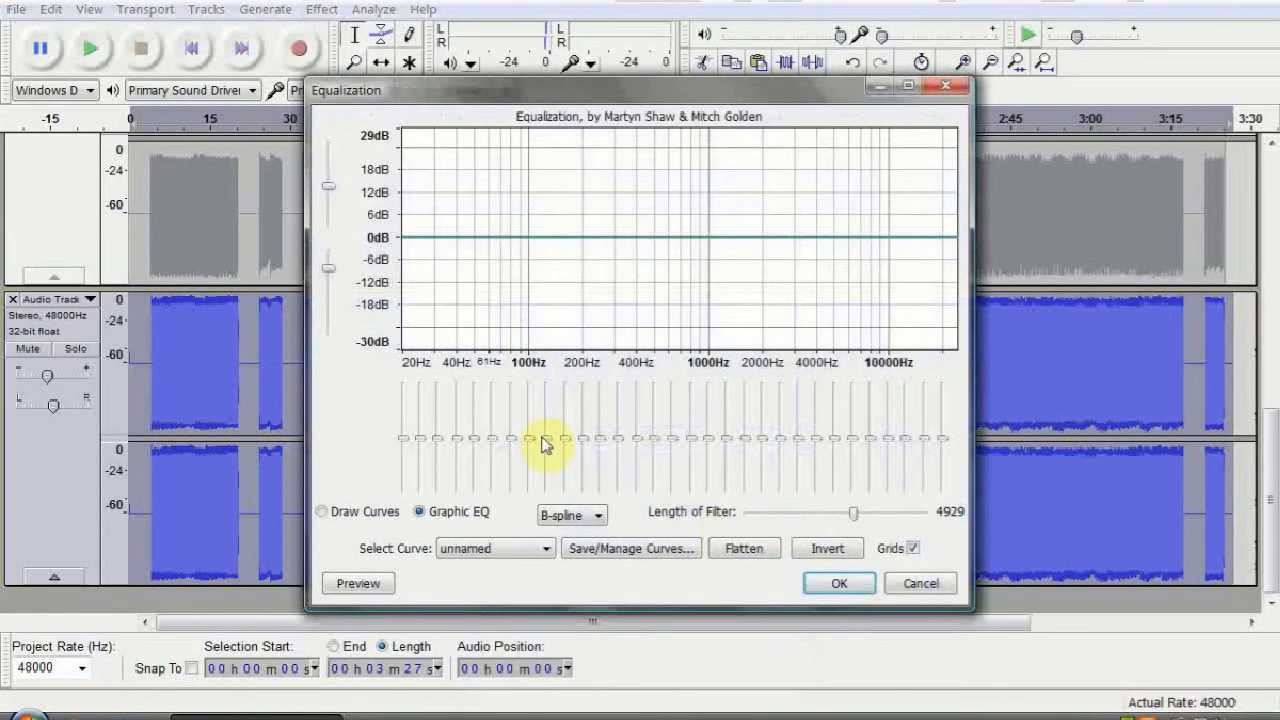
Boost the 40 Hz band to 2 dB, raise the bands up to 63 Hz and 250 Hz slightly, and cut 100 Hz.
{"action": "left_click", "coordinate": [476, 436]}
{"action": "left_click_drag", "start_coordinate": [458, 439], "coordinate": [458, 436]}
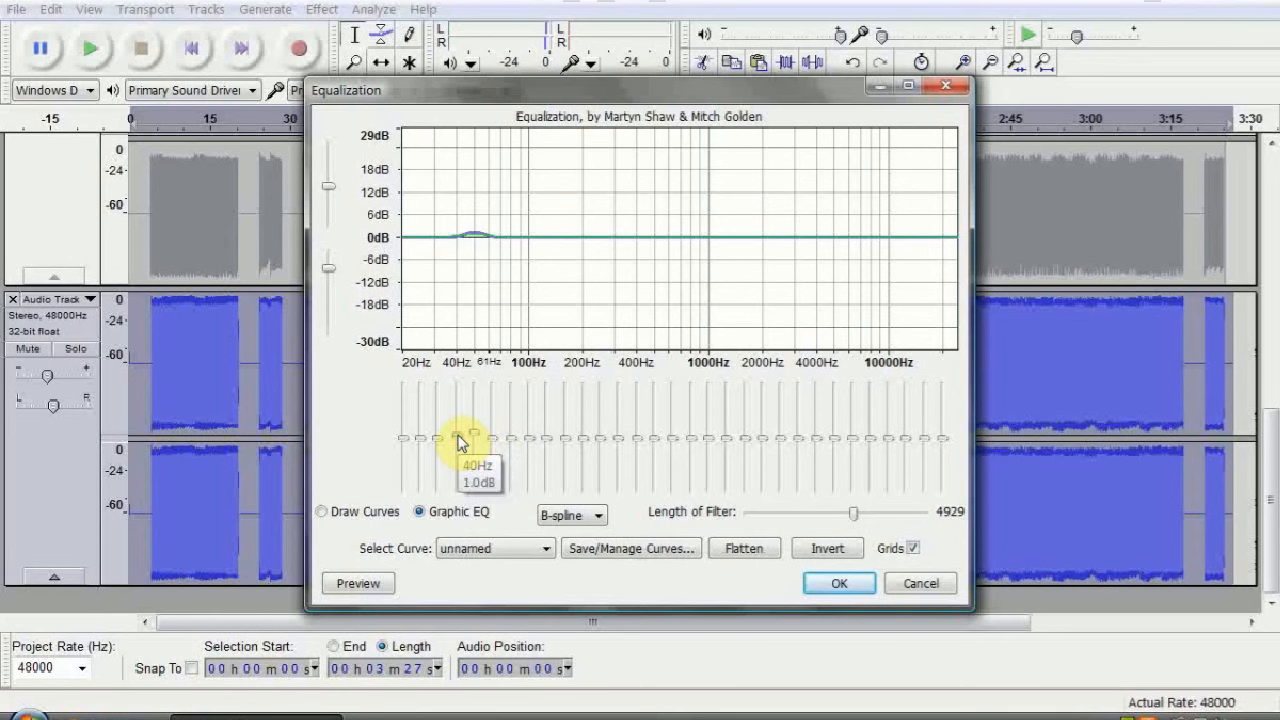
{"action": "left_click", "coordinate": [491, 436]}
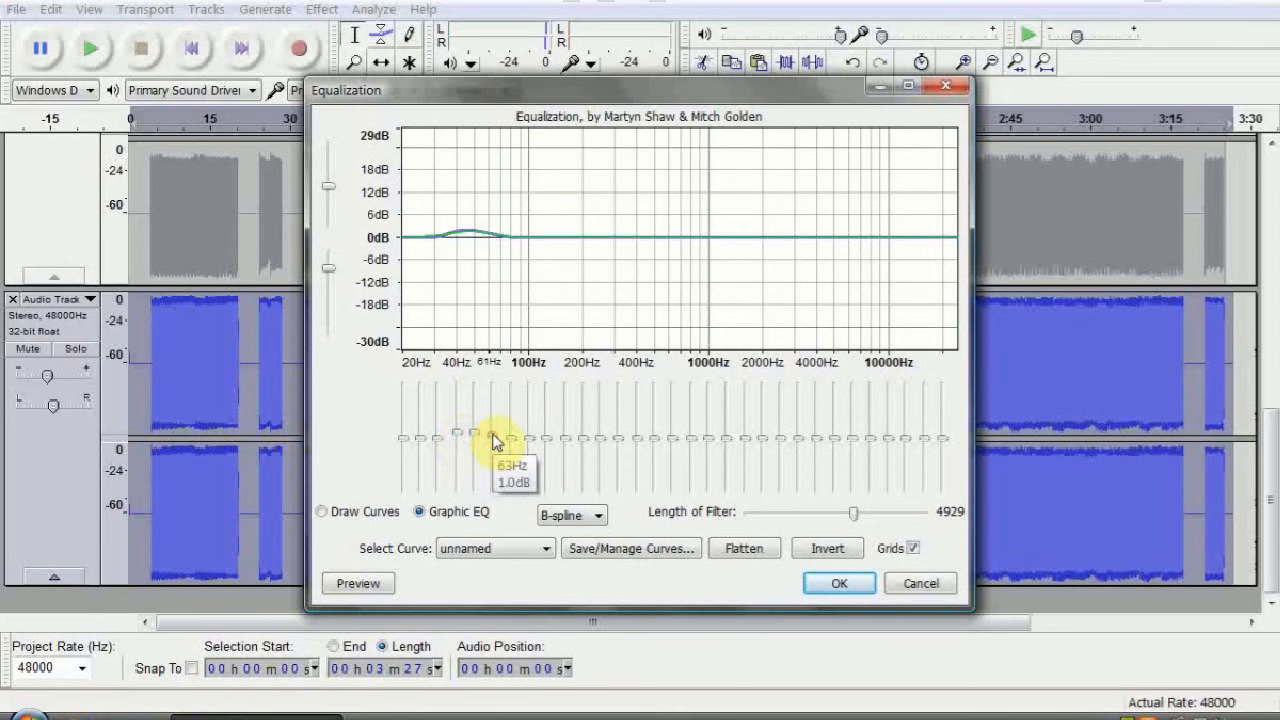
{"action": "left_click", "coordinate": [492, 438]}
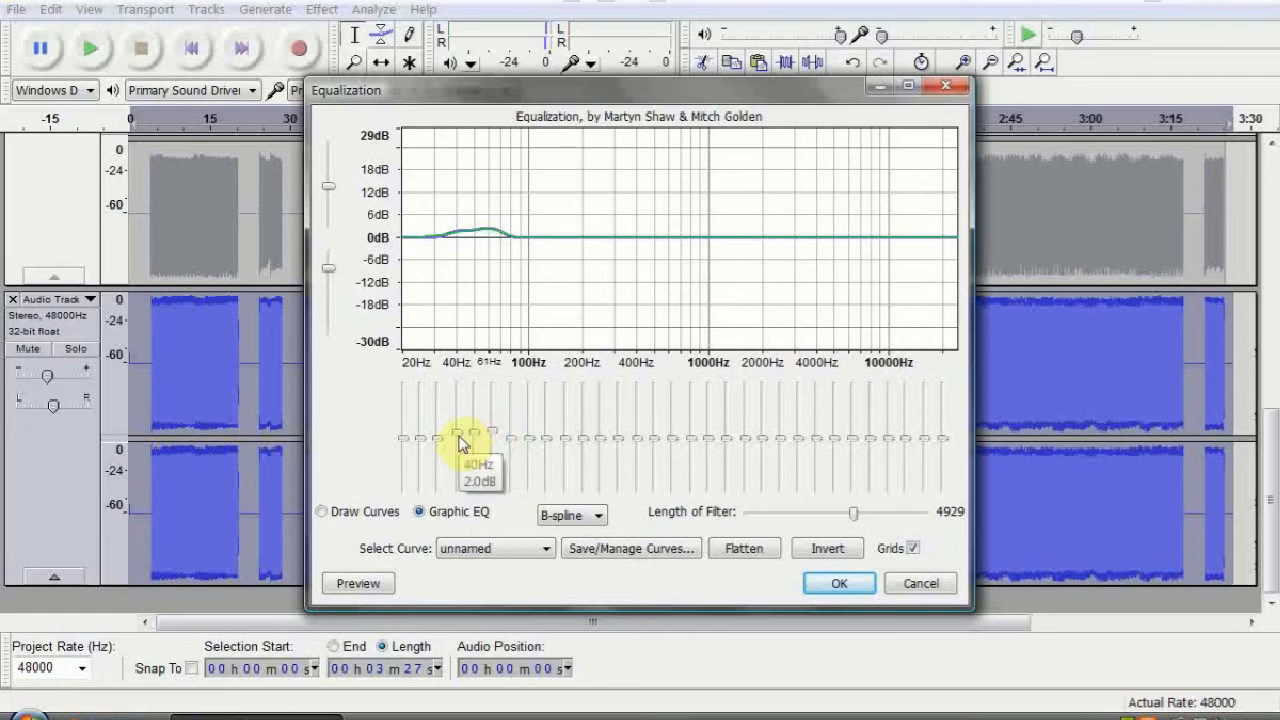
{"action": "left_click_drag", "start_coordinate": [530, 440], "coordinate": [533, 457]}
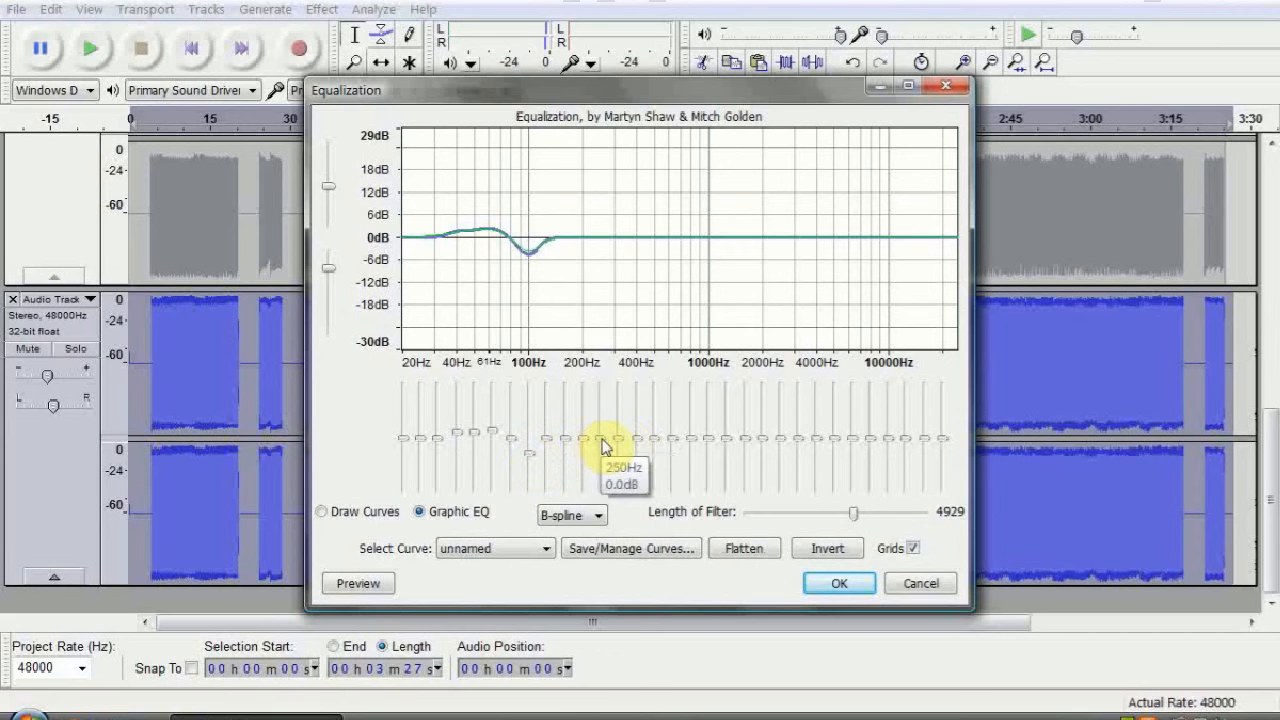
{"action": "left_click_drag", "start_coordinate": [608, 437], "coordinate": [608, 431]}
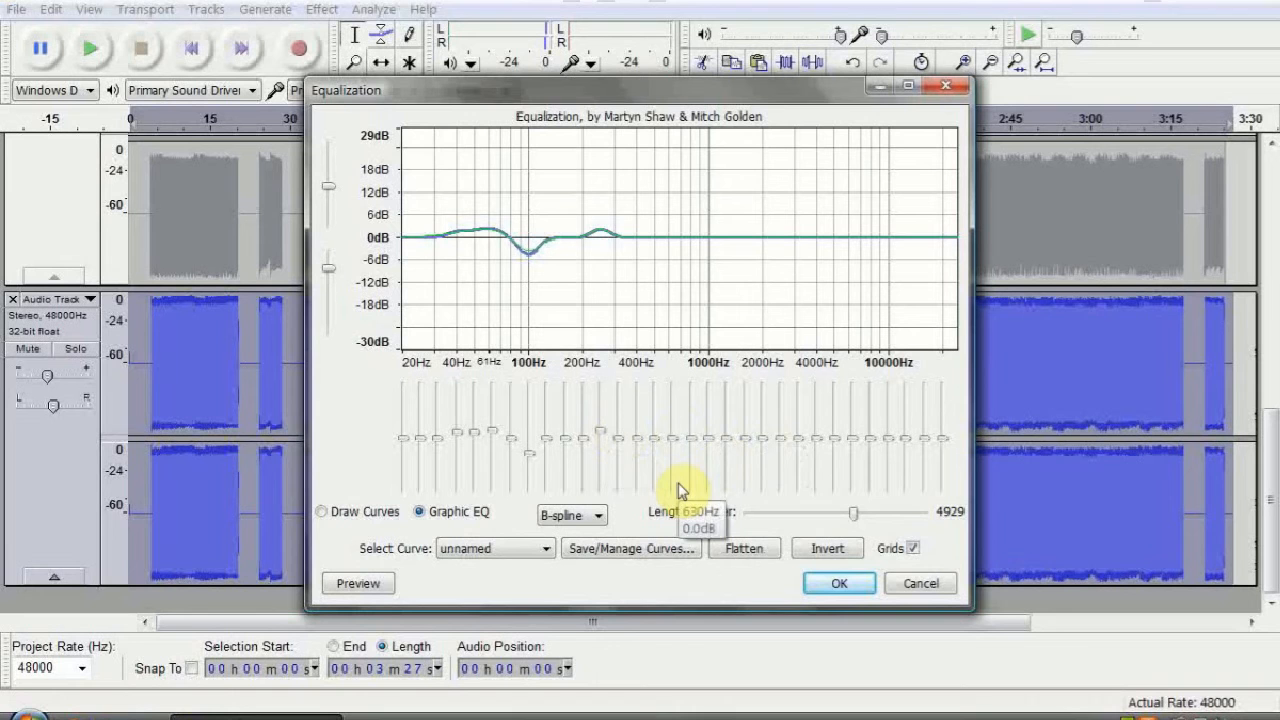
Boost the 800 Hz band, set 1 kHz to 2 dB and 2.5 kHz to 3 dB, and apply the equalization.
{"action": "mouse_move", "coordinate": [692, 440]}
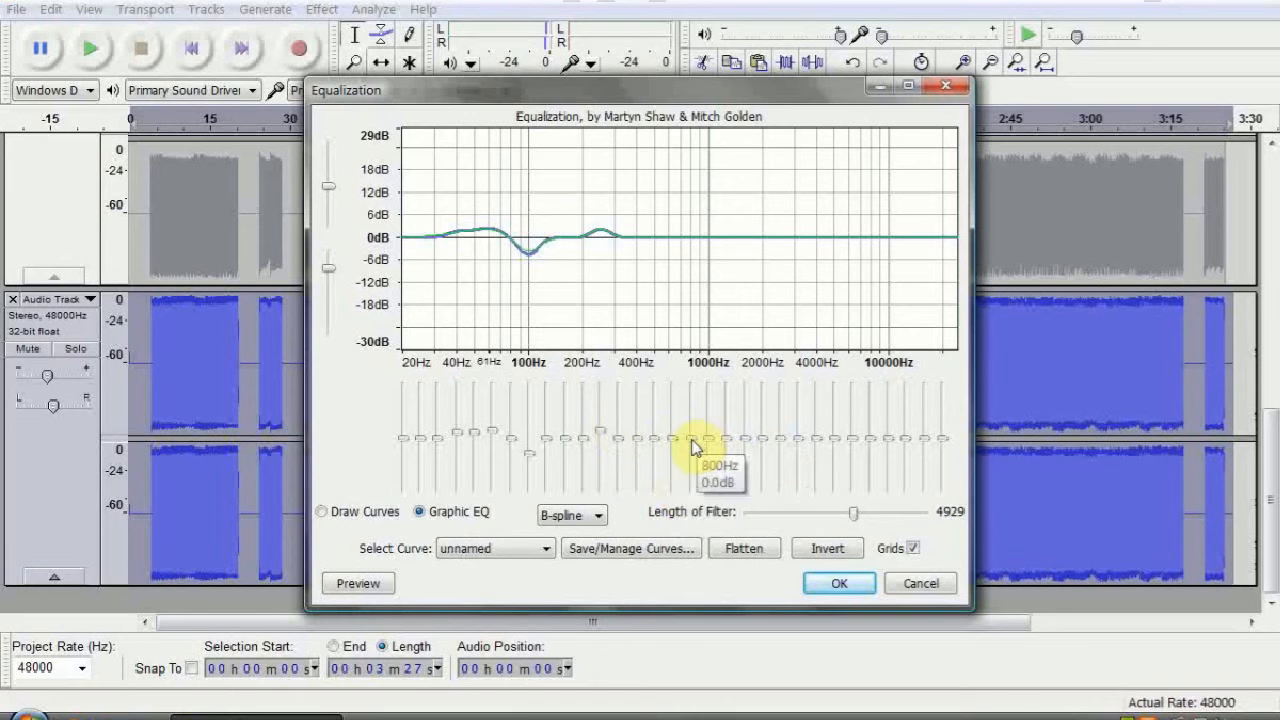
{"action": "left_click_drag", "start_coordinate": [692, 425], "coordinate": [693, 423]}
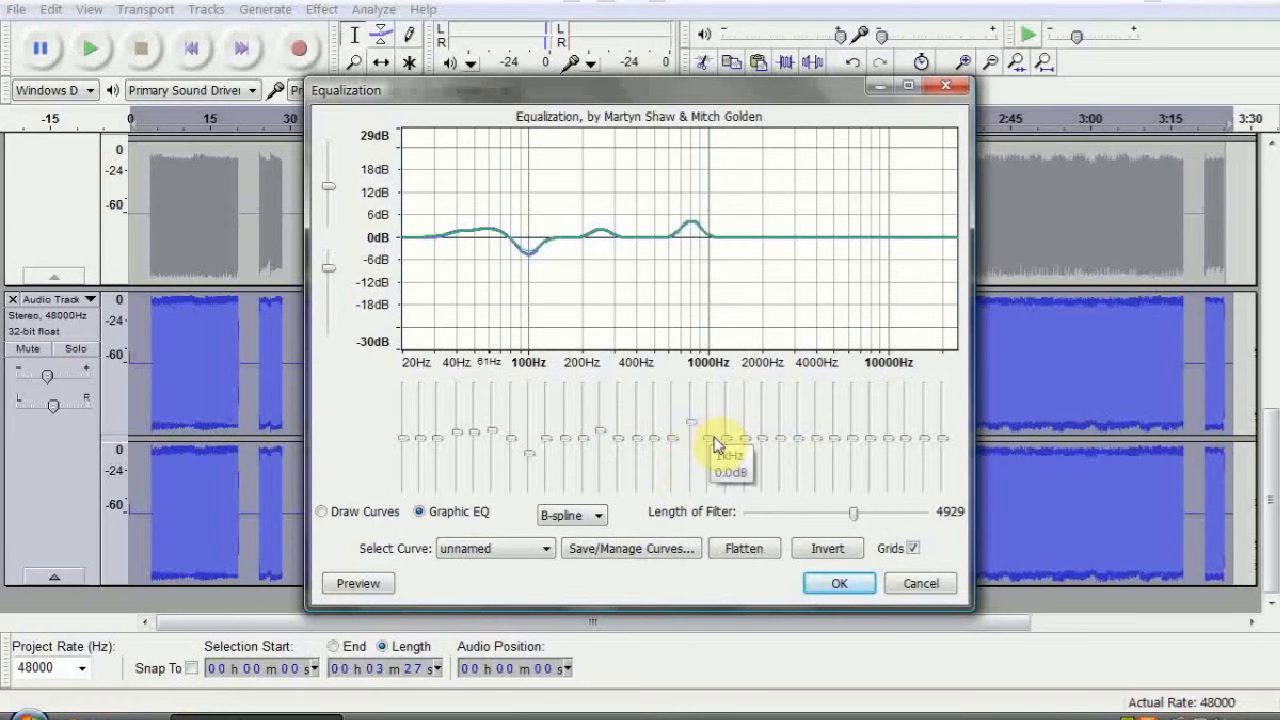
{"action": "left_click_drag", "start_coordinate": [708, 440], "coordinate": [709, 437]}
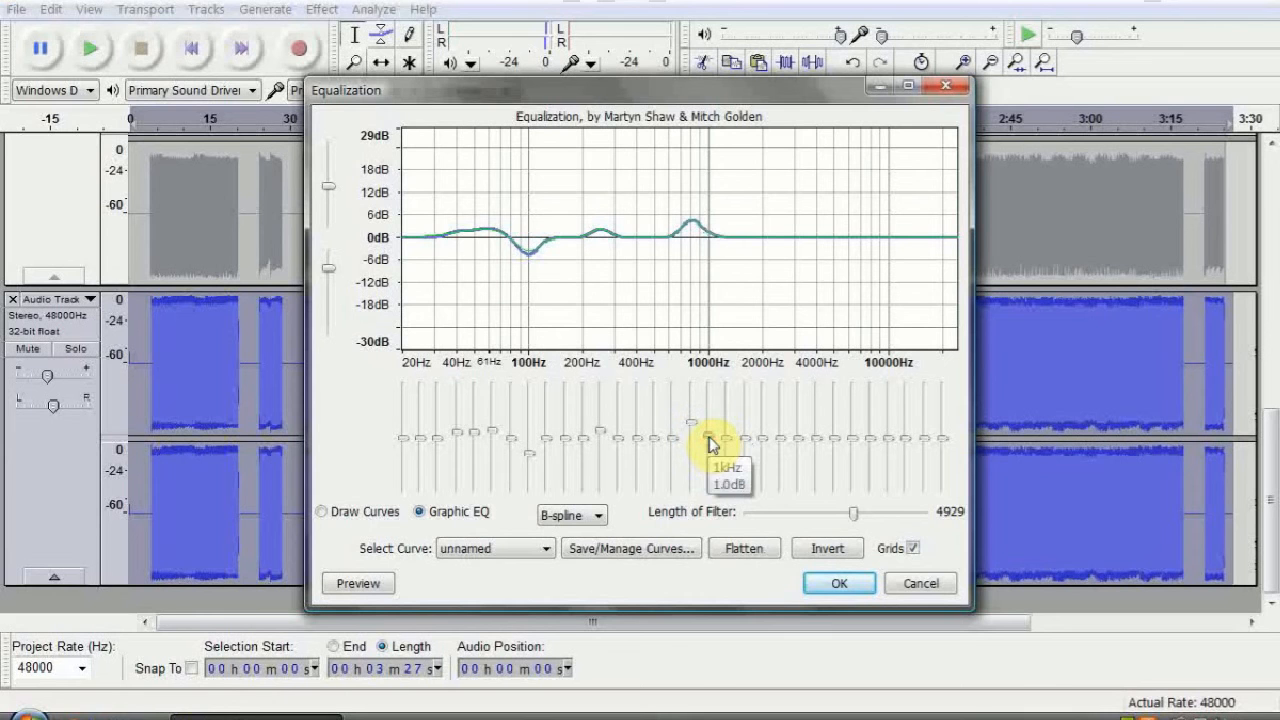
{"action": "left_click", "coordinate": [711, 437]}
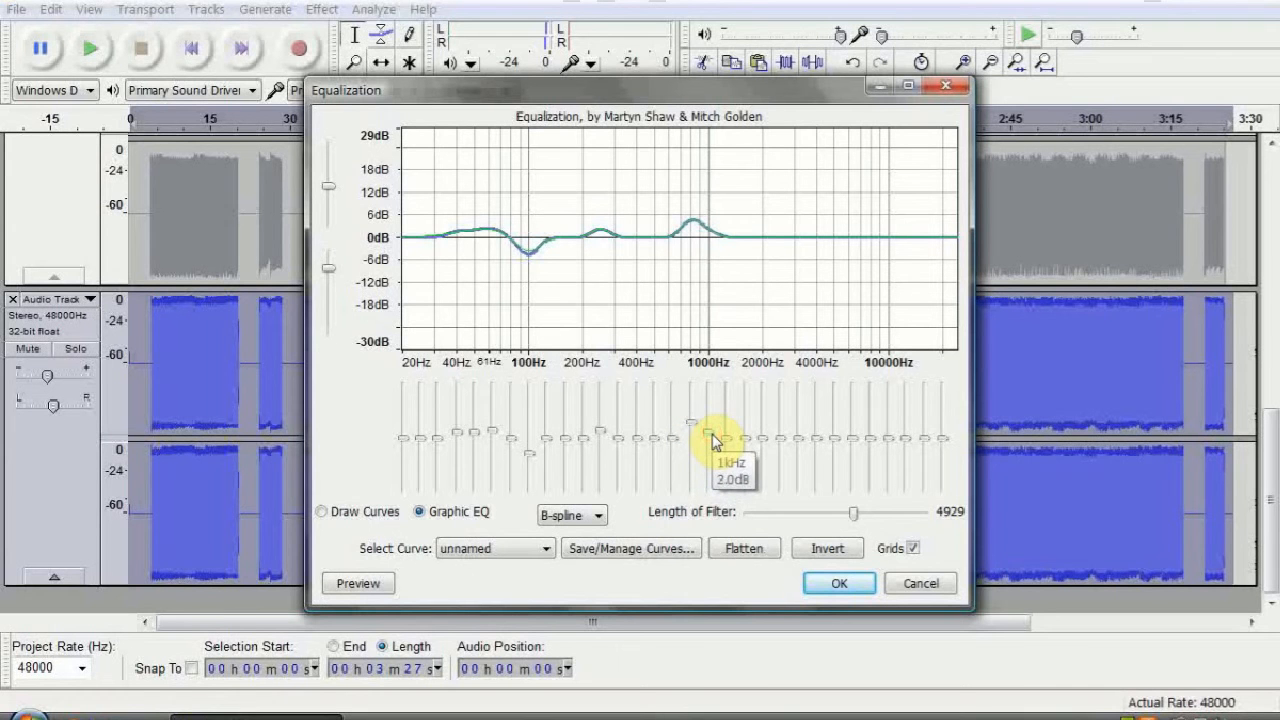
{"action": "left_click_drag", "start_coordinate": [780, 440], "coordinate": [785, 440]}
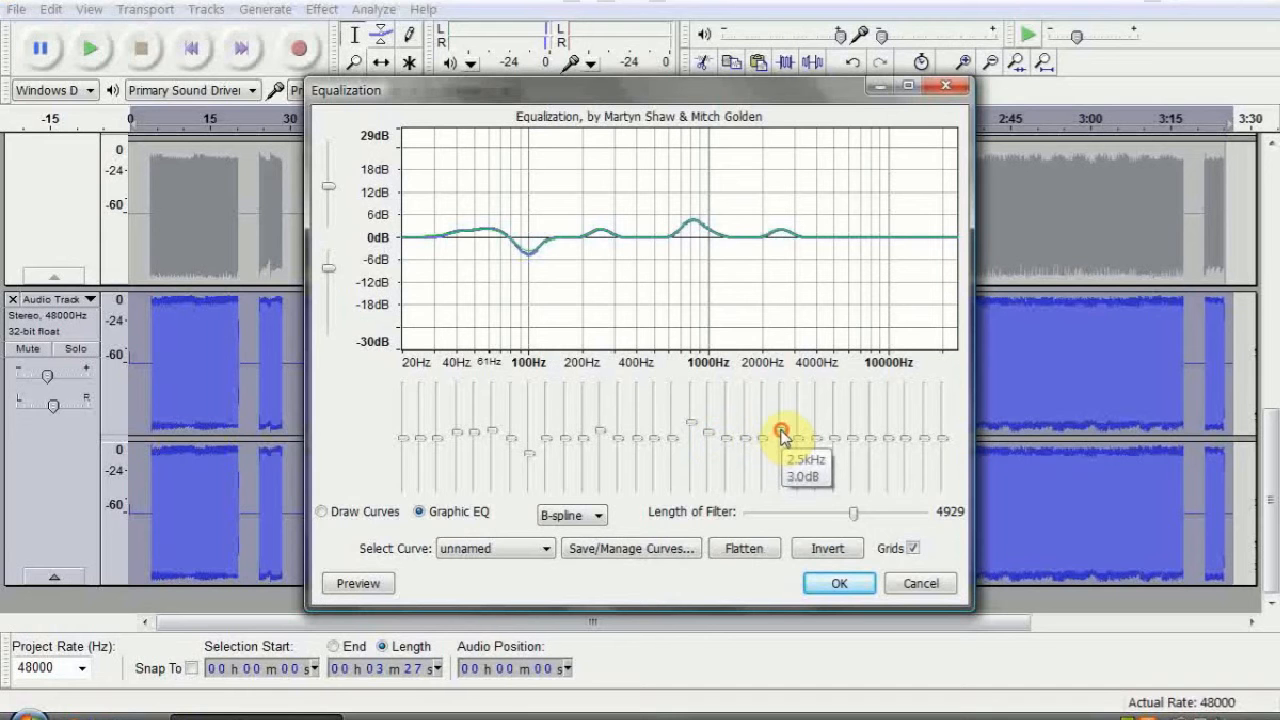
{"action": "left_click", "coordinate": [840, 580]}
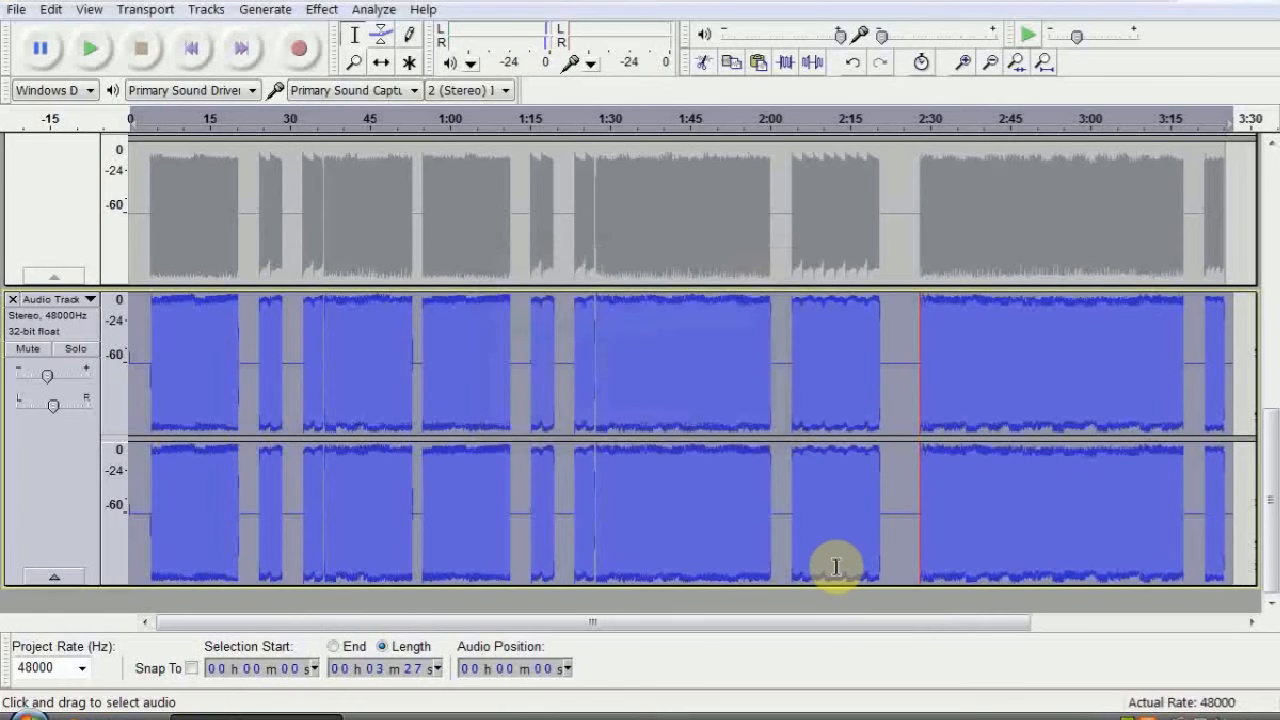
Play the mix with the equalized bass from about 4 seconds and stop playback.
{"action": "left_click", "coordinate": [152, 335]}
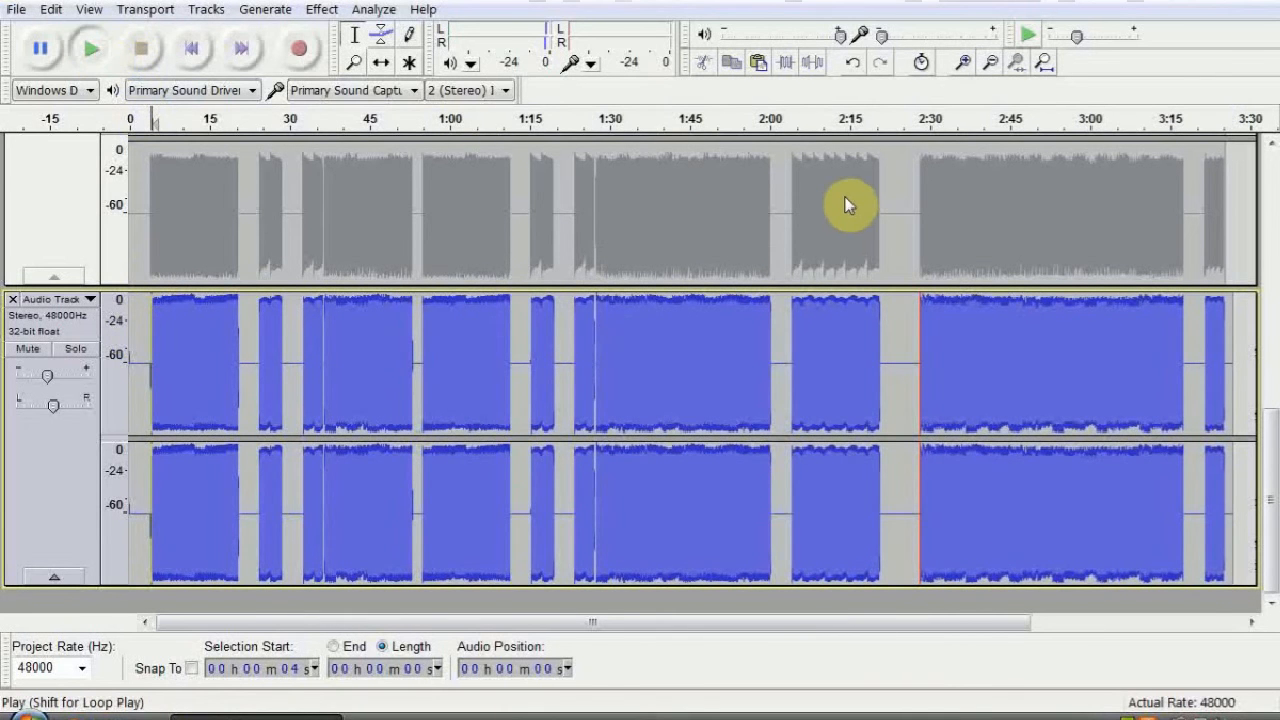
{"action": "left_click", "coordinate": [90, 48]}
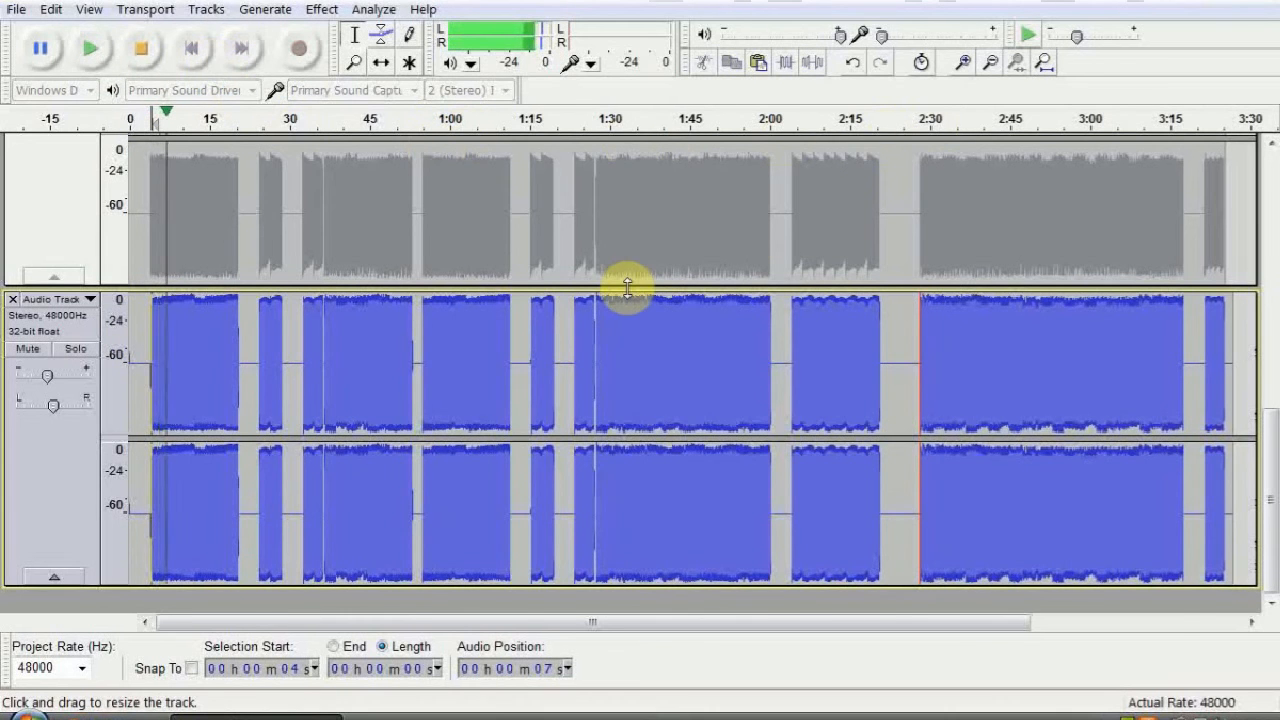
{"action": "scroll", "coordinate": [627, 288], "scroll_direction": "up", "scroll_amount": 5}
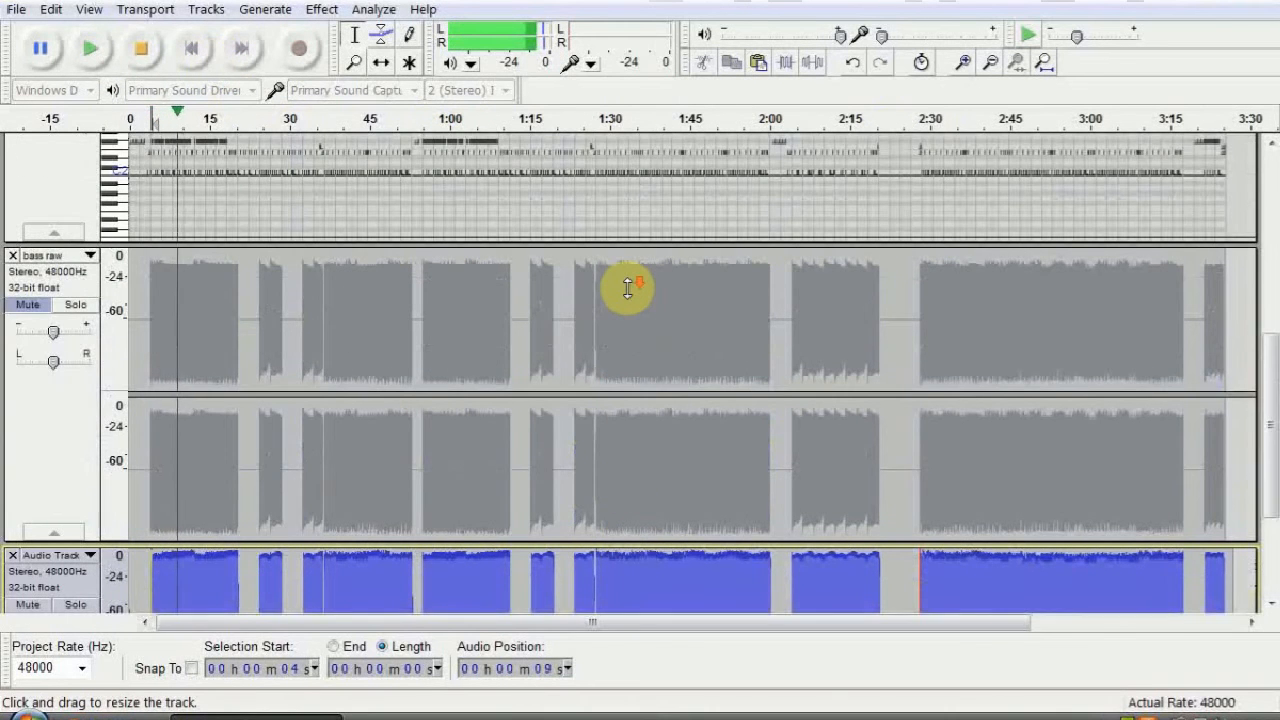
{"action": "scroll", "coordinate": [627, 288], "scroll_direction": "down", "scroll_amount": 5}
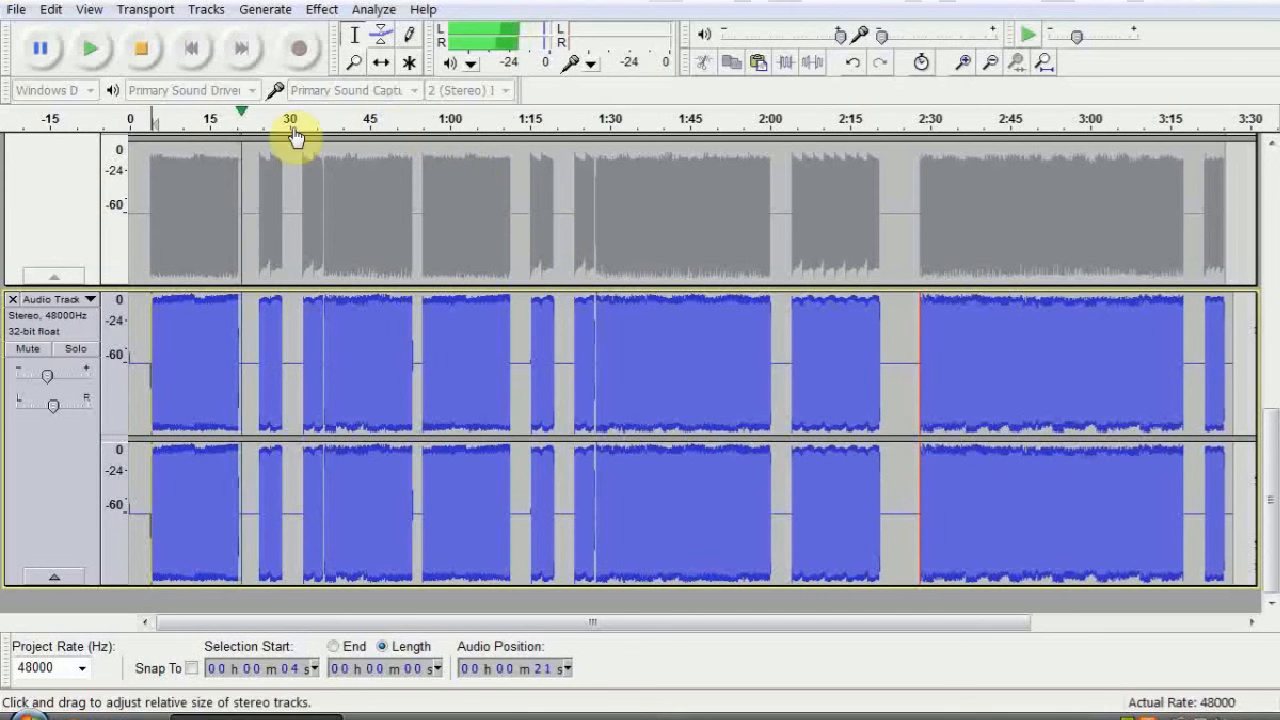
{"action": "left_click", "coordinate": [140, 52]}
Copy the whole equalized bass track and paste it into a new stereo track.
{"action": "left_click", "coordinate": [413, 298]}
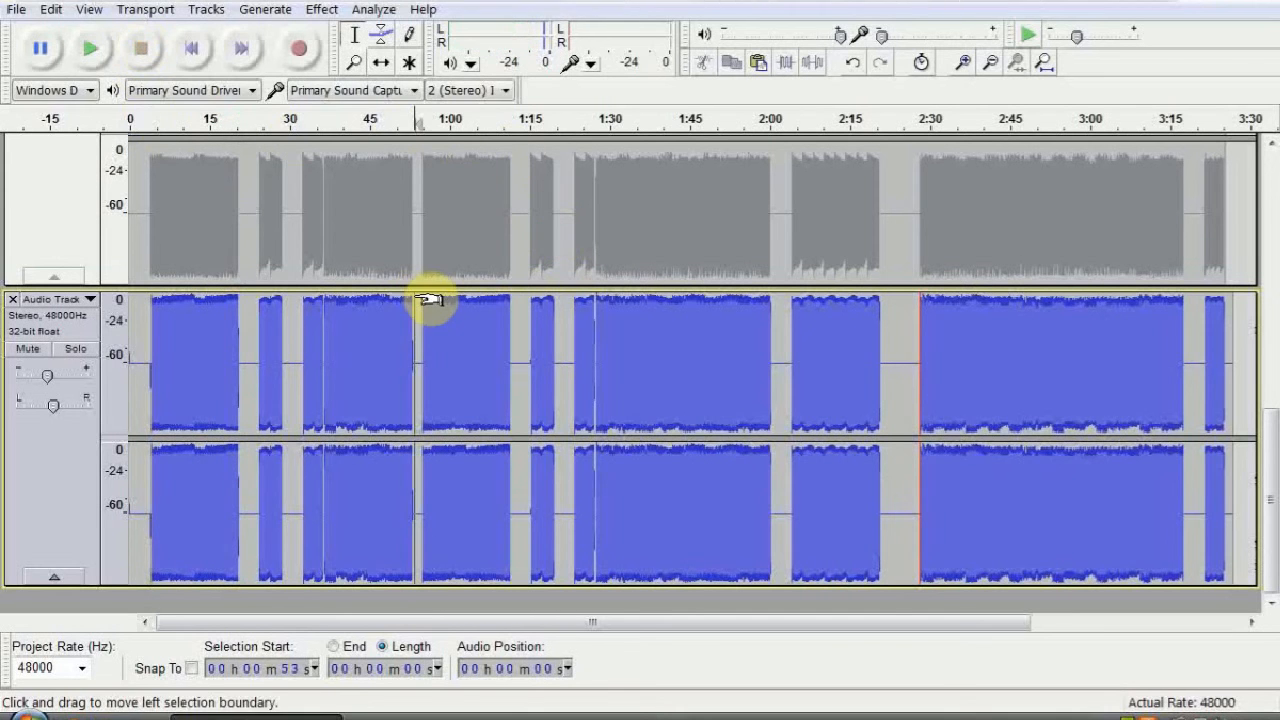
{"action": "key", "text": "ctrl+a"}
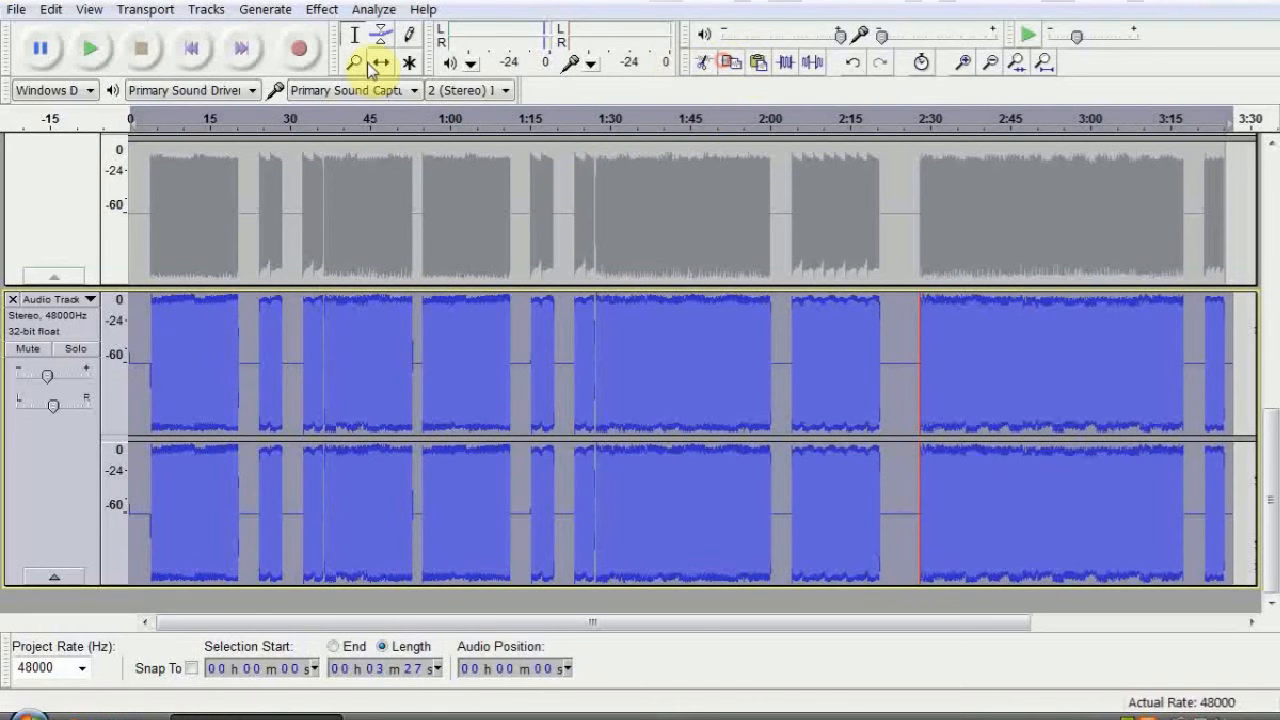
{"action": "left_click", "coordinate": [206, 9]}
{"action": "mouse_move", "coordinate": [240, 31]}
{"action": "left_click", "coordinate": [590, 54]}
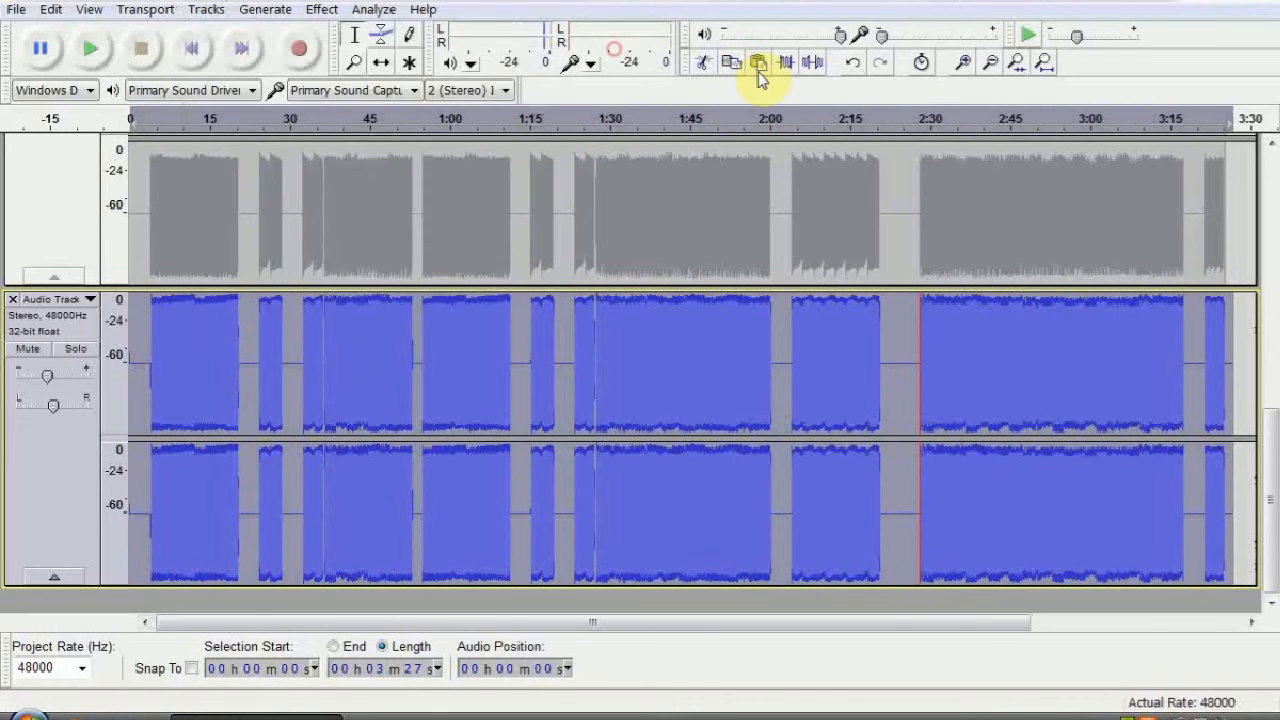
{"action": "left_click", "coordinate": [758, 64]}
Apply the iZotope Ozone 5 Equalizer to the copied bass track with band 1 as a Brickwall LP filter at 200 Hz.
{"action": "left_click", "coordinate": [322, 9]}
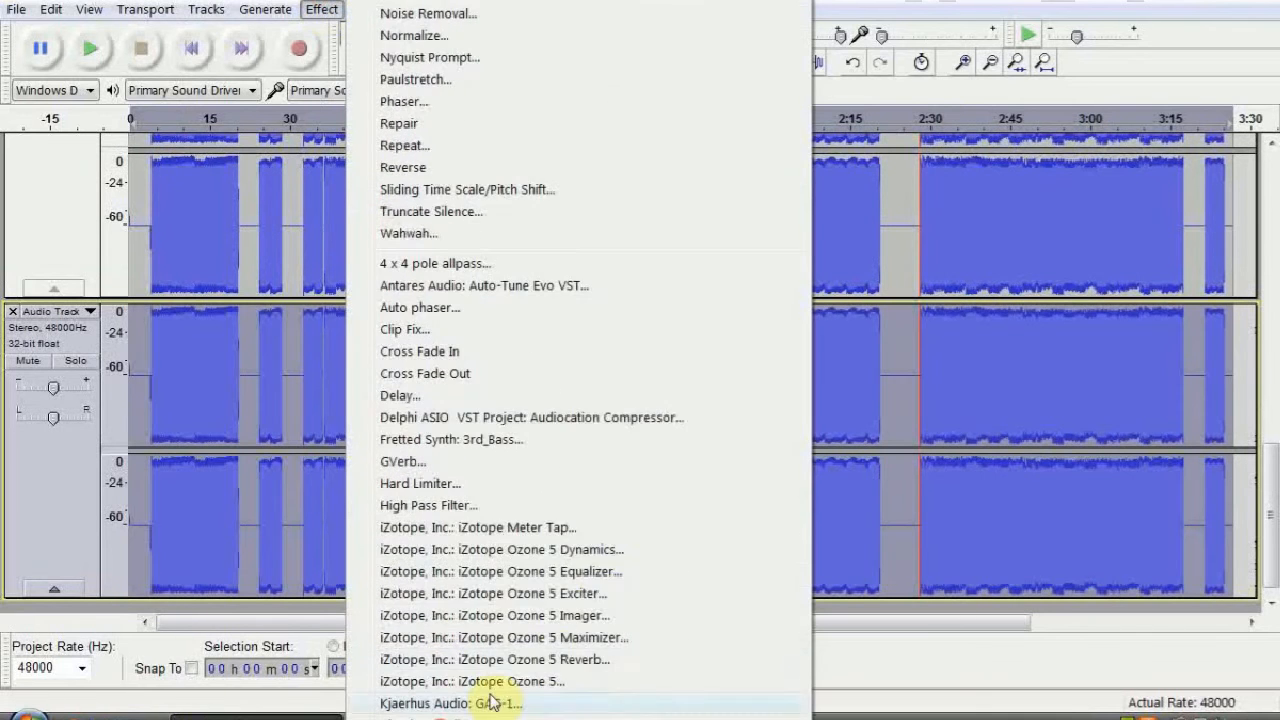
{"action": "left_click", "coordinate": [610, 566]}
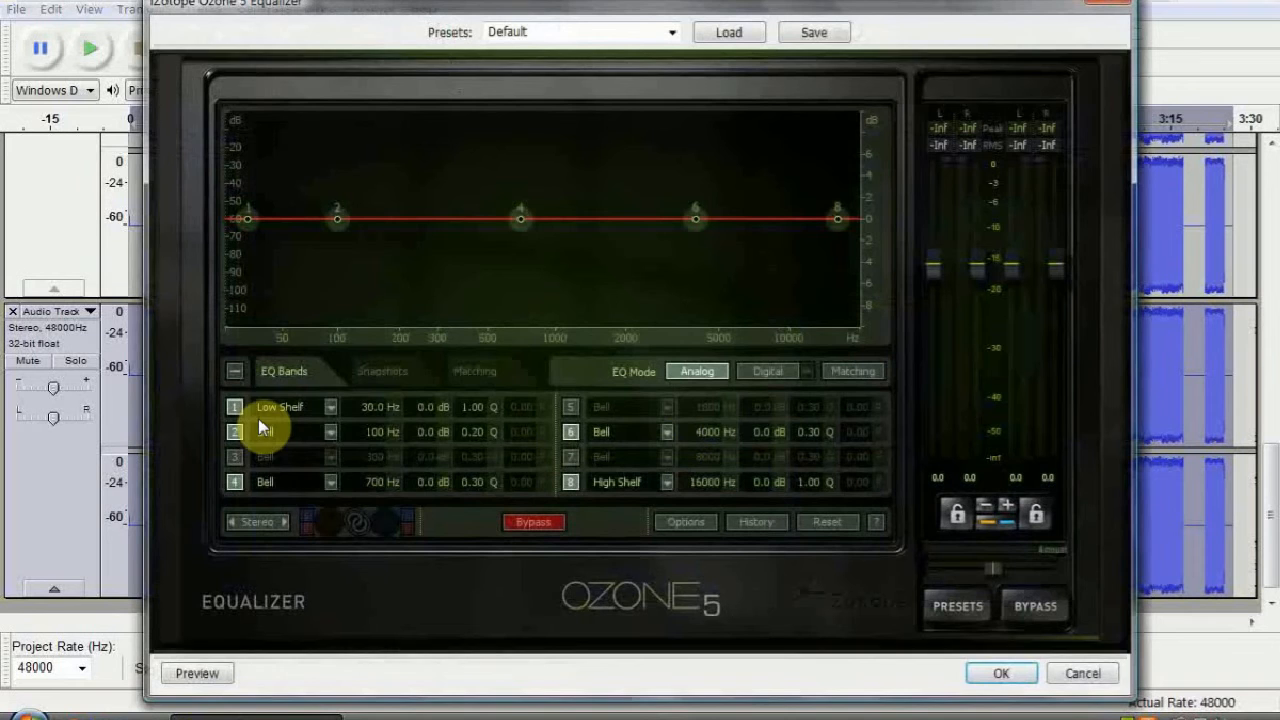
{"action": "left_click", "coordinate": [264, 407]}
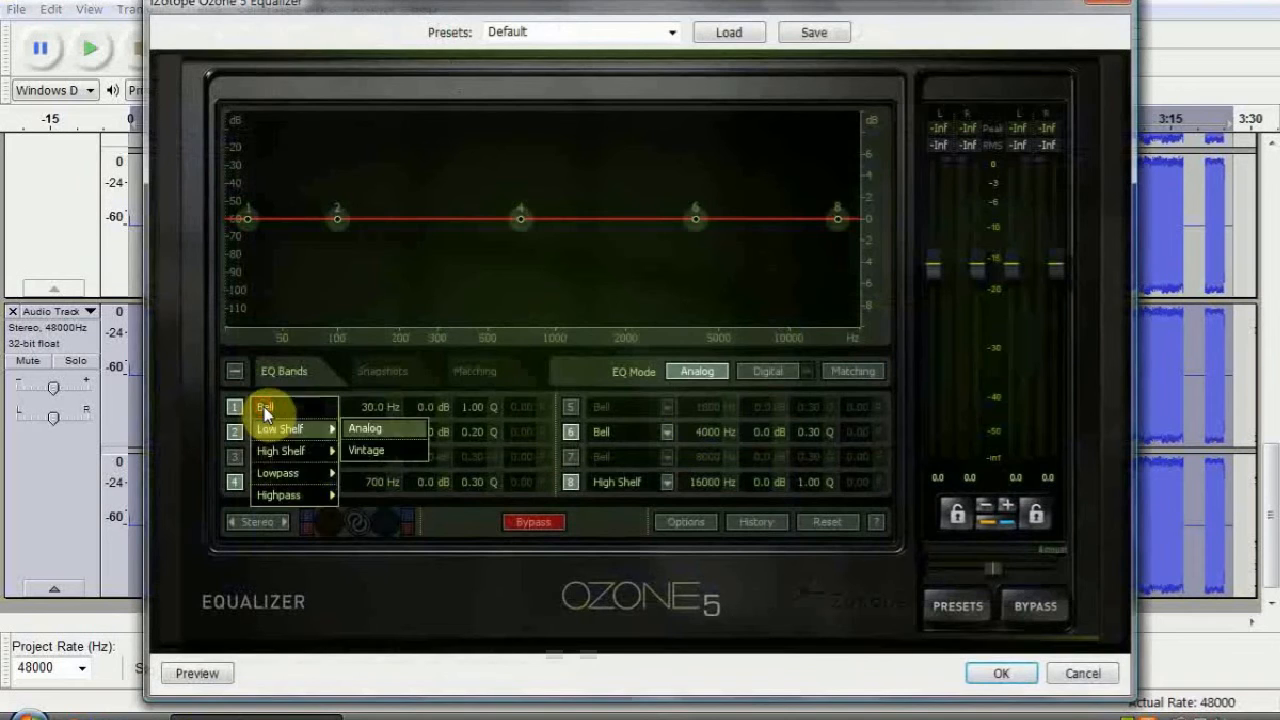
{"action": "mouse_move", "coordinate": [290, 478]}
{"action": "left_click", "coordinate": [368, 516]}
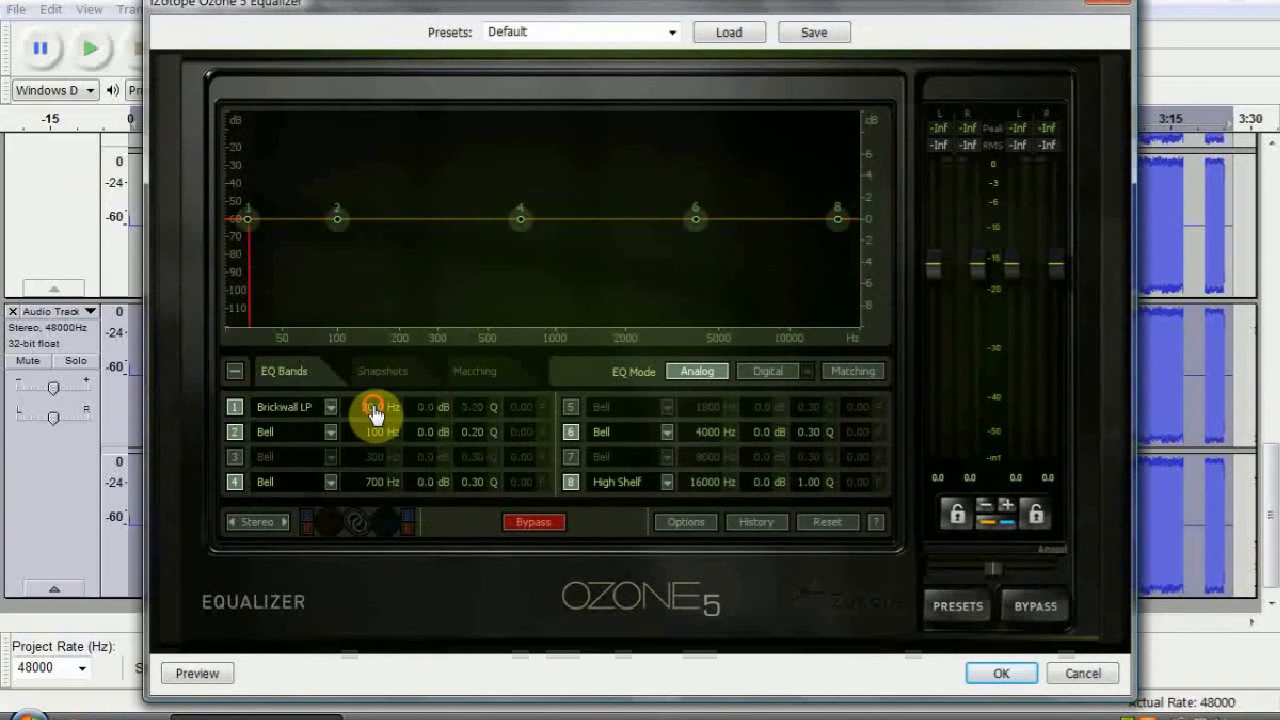
{"action": "double_click", "coordinate": [370, 408]}
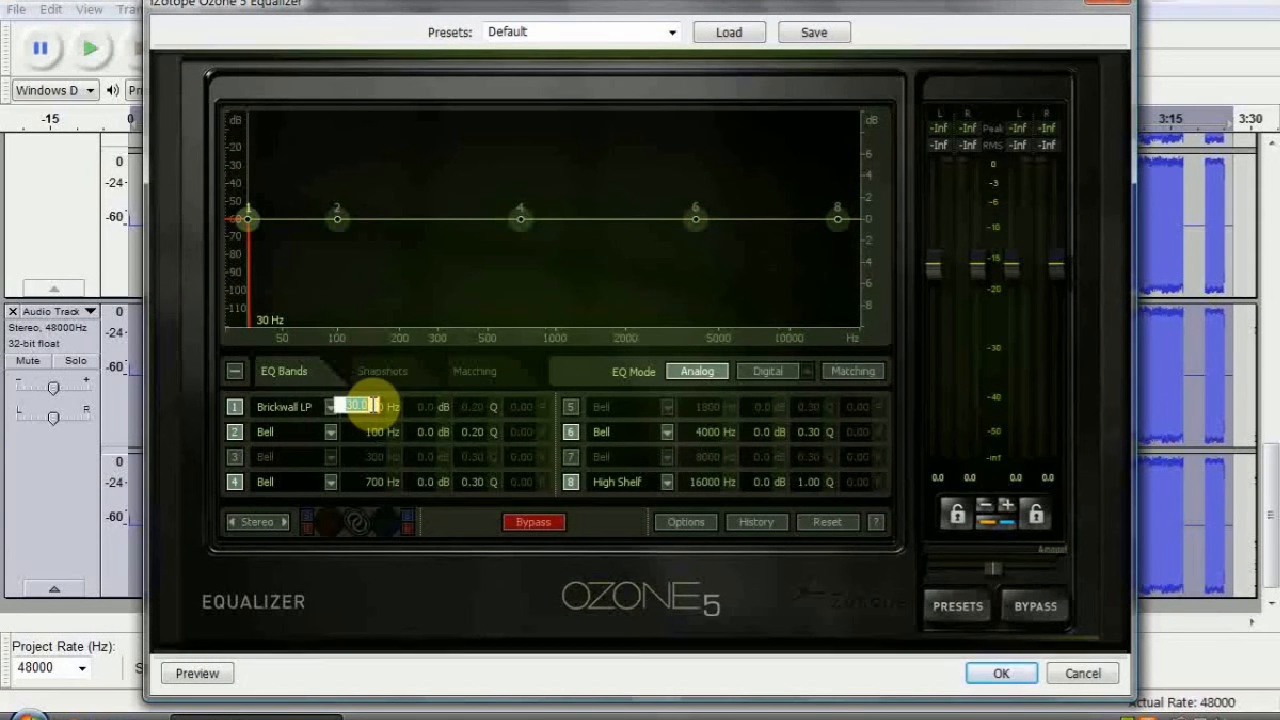
{"action": "type", "text": "200"}
{"action": "key", "text": "Return"}
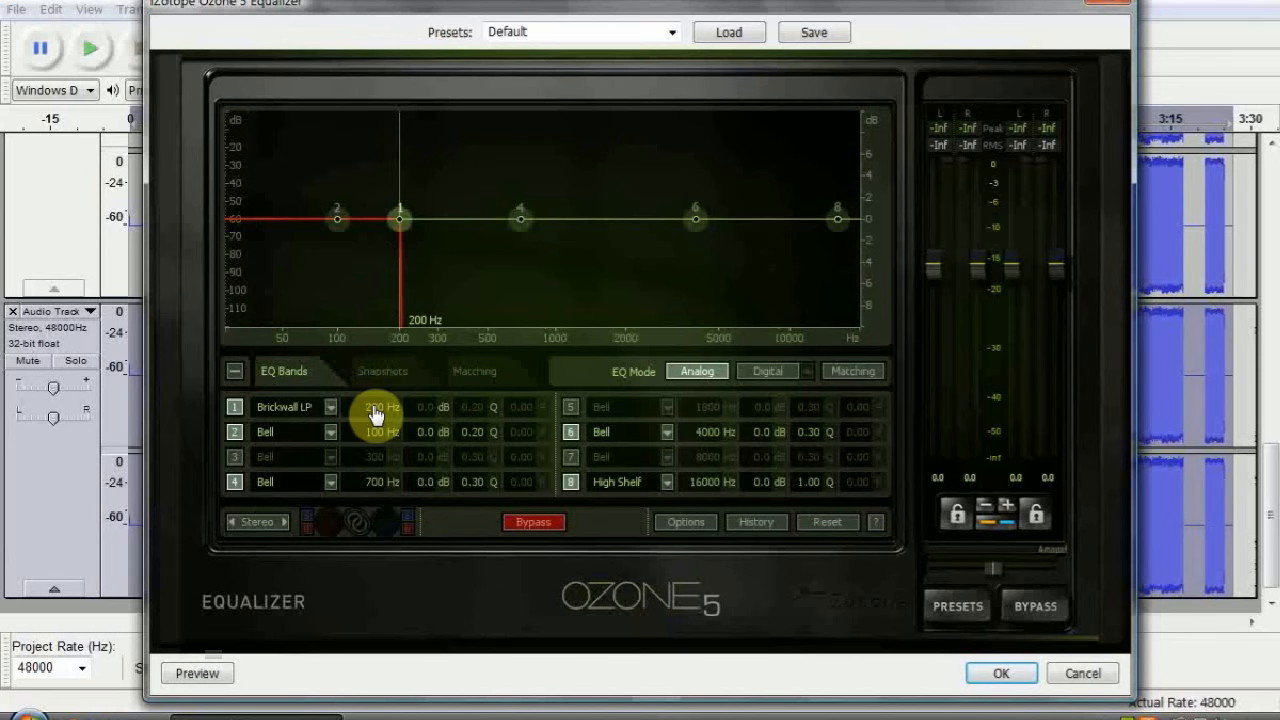
{"action": "left_click", "coordinate": [1000, 673]}
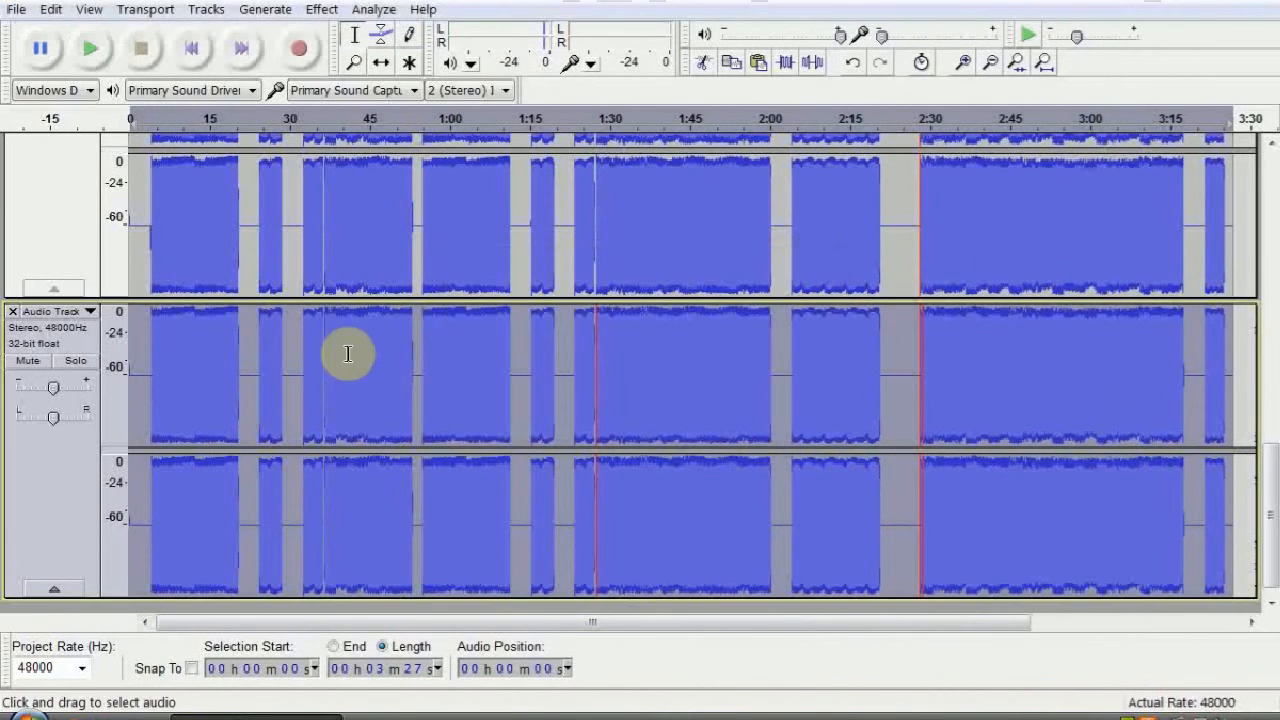
Apply the iZotope Ozone 5 Equalizer to the original bass track with band 1 as a Brickwall highpass at 200 Hz.
{"action": "scroll", "coordinate": [285, 236], "scroll_direction": "up", "scroll_amount": 3}
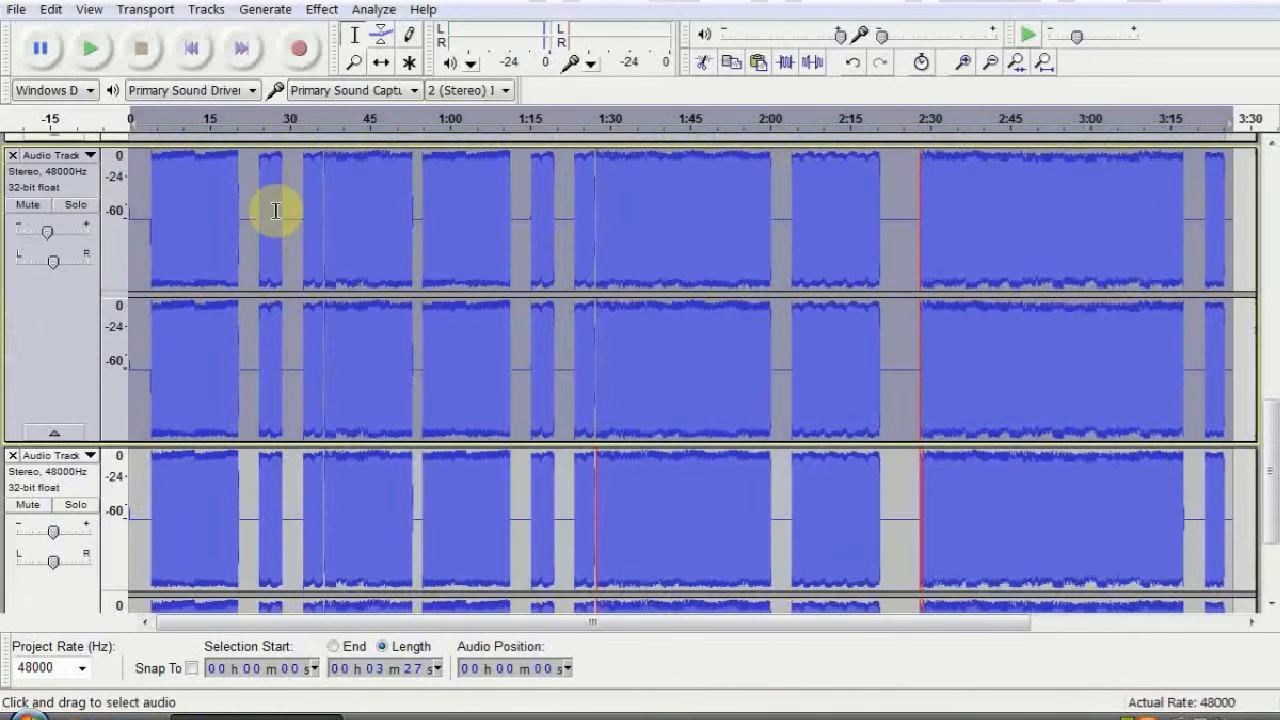
{"action": "left_click", "coordinate": [326, 9]}
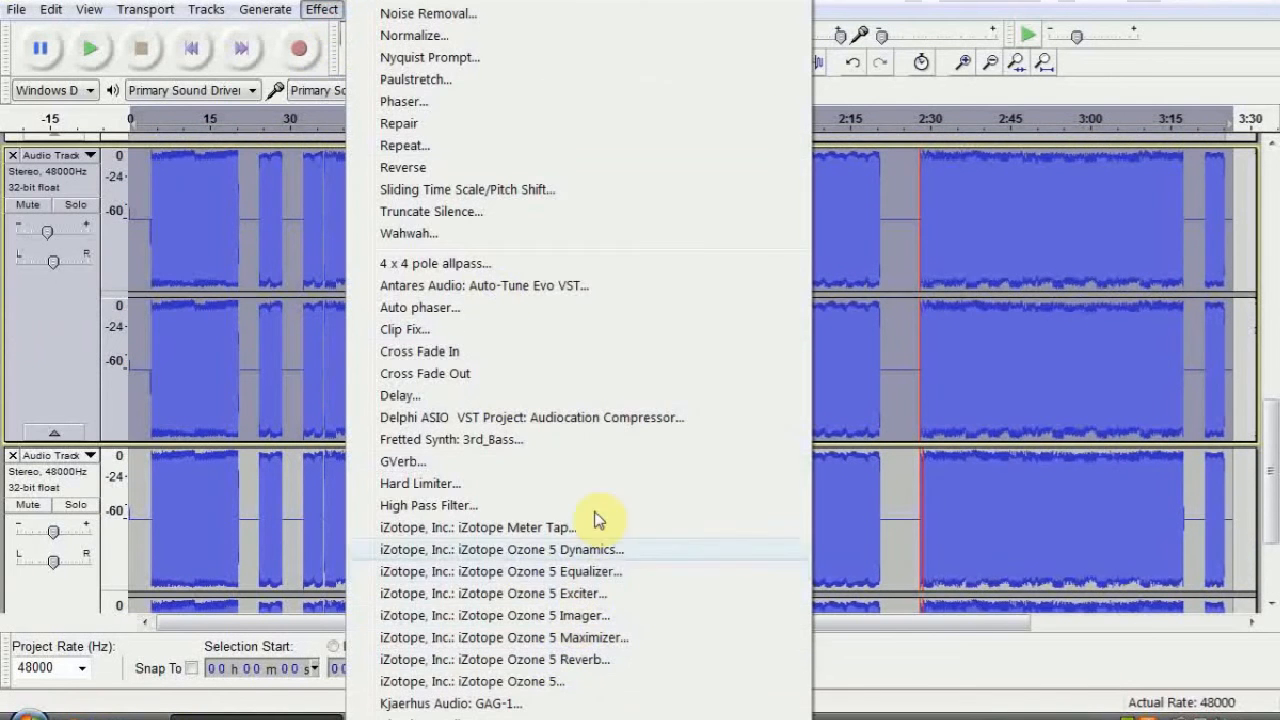
{"action": "left_click", "coordinate": [582, 572]}
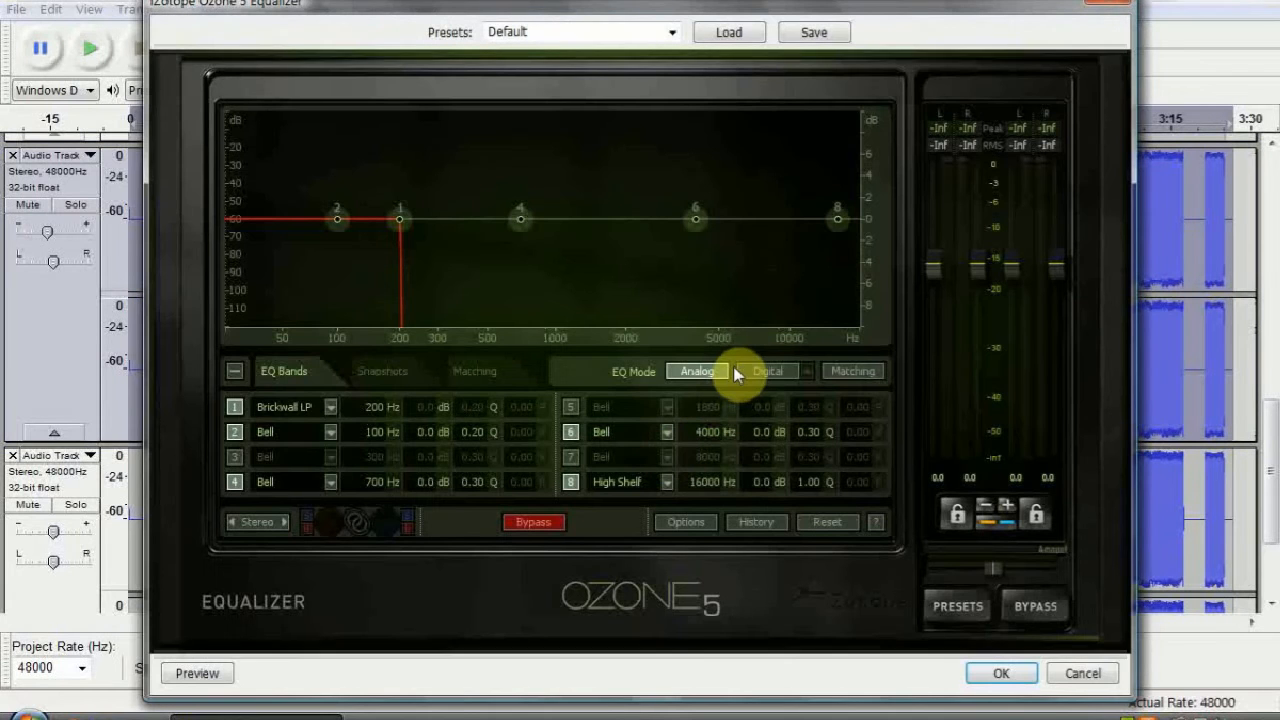
{"action": "left_click", "coordinate": [331, 407]}
{"action": "mouse_move", "coordinate": [314, 494]}
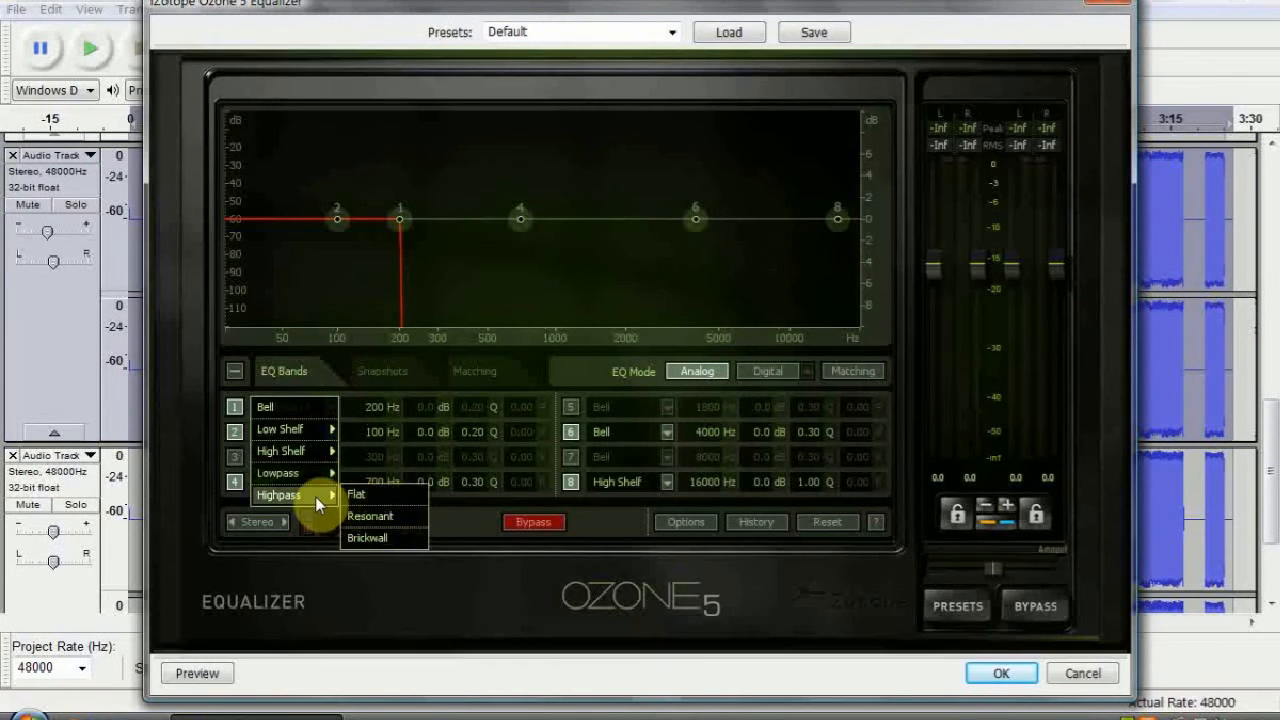
{"action": "left_click", "coordinate": [386, 534]}
{"action": "left_click", "coordinate": [1001, 673]}
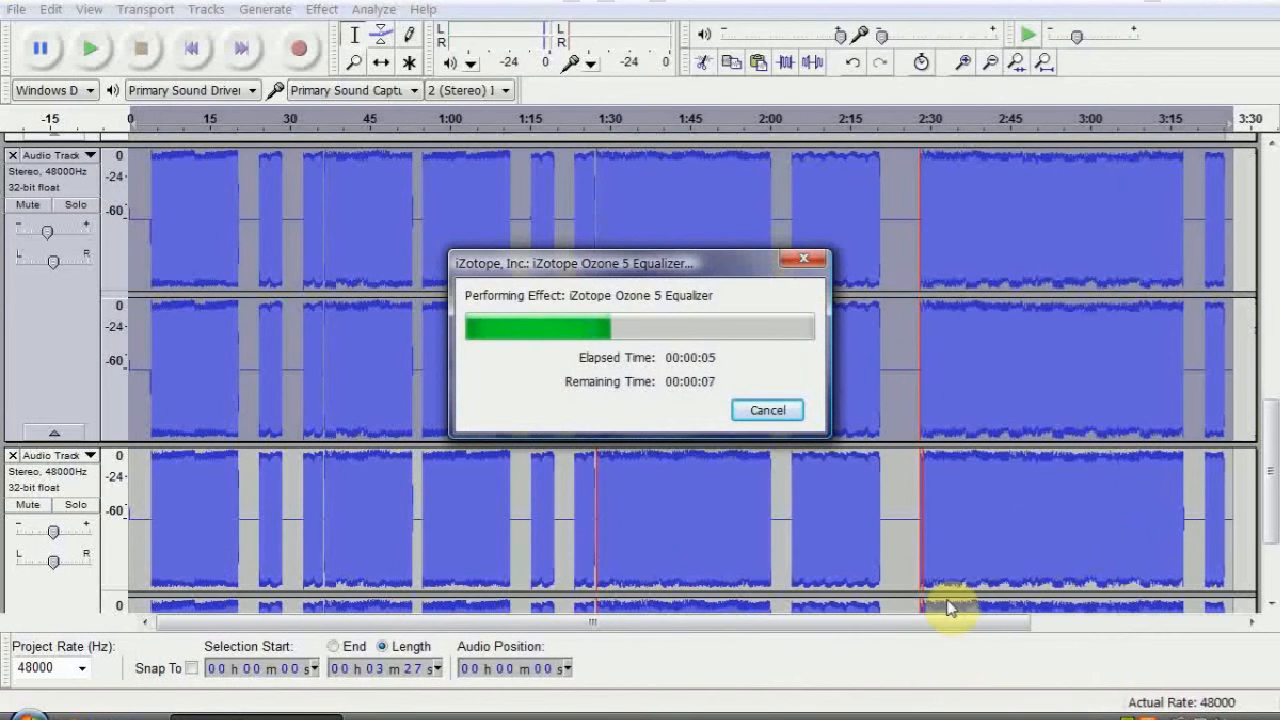
Move the low-passed bass copy above the high-passed track and rename it as low.
{"action": "left_click", "coordinate": [57, 463]}
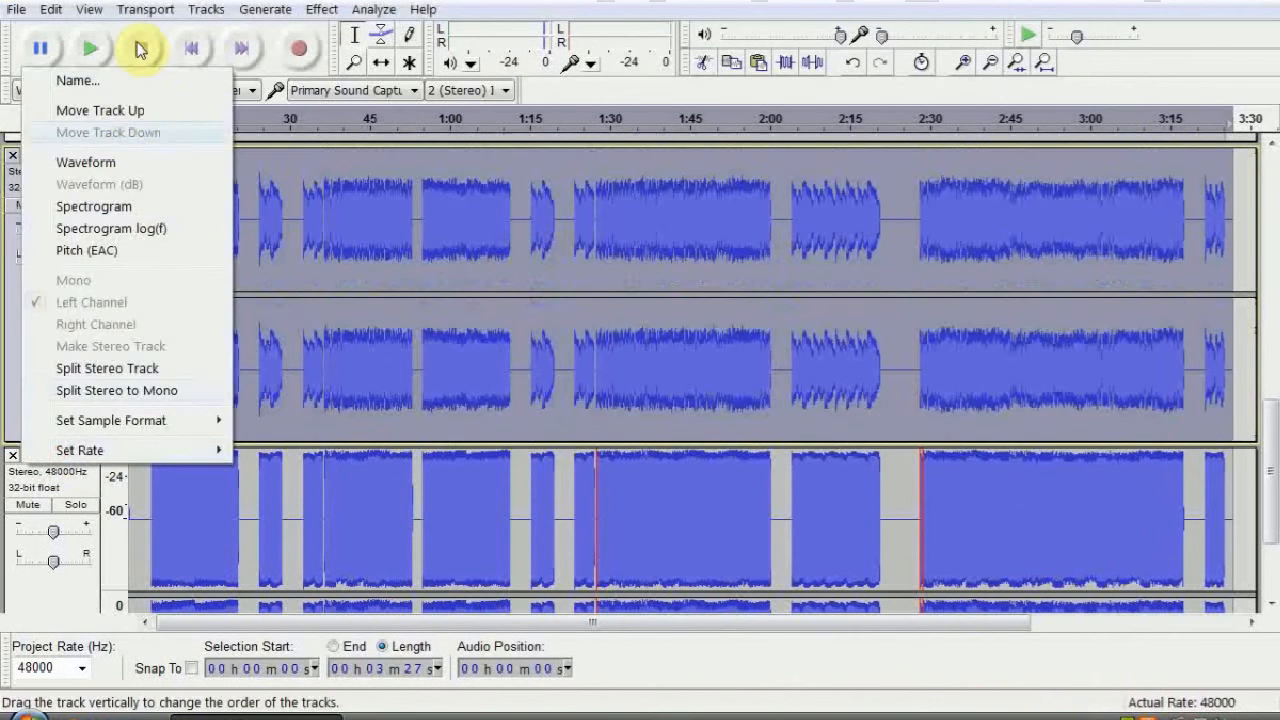
{"action": "left_click", "coordinate": [125, 107]}
{"action": "left_click", "coordinate": [86, 157]}
{"action": "left_click", "coordinate": [89, 184]}
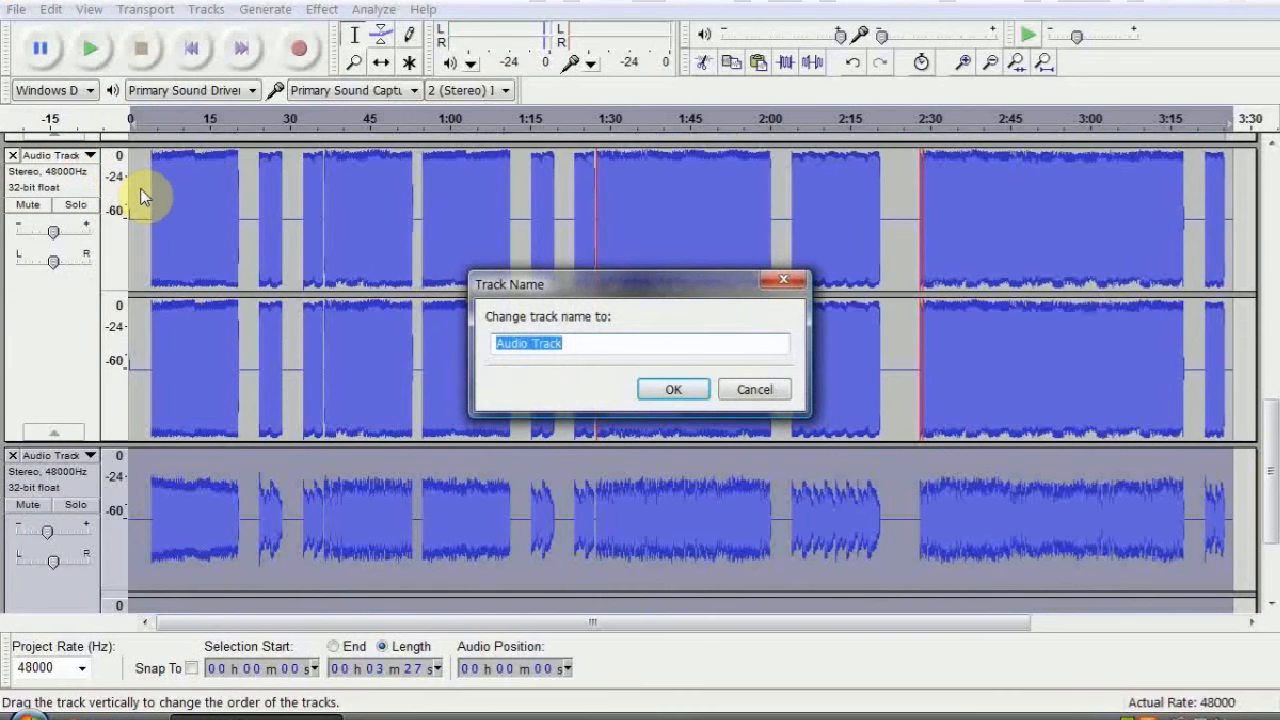
{"action": "type", "text": "ol"}
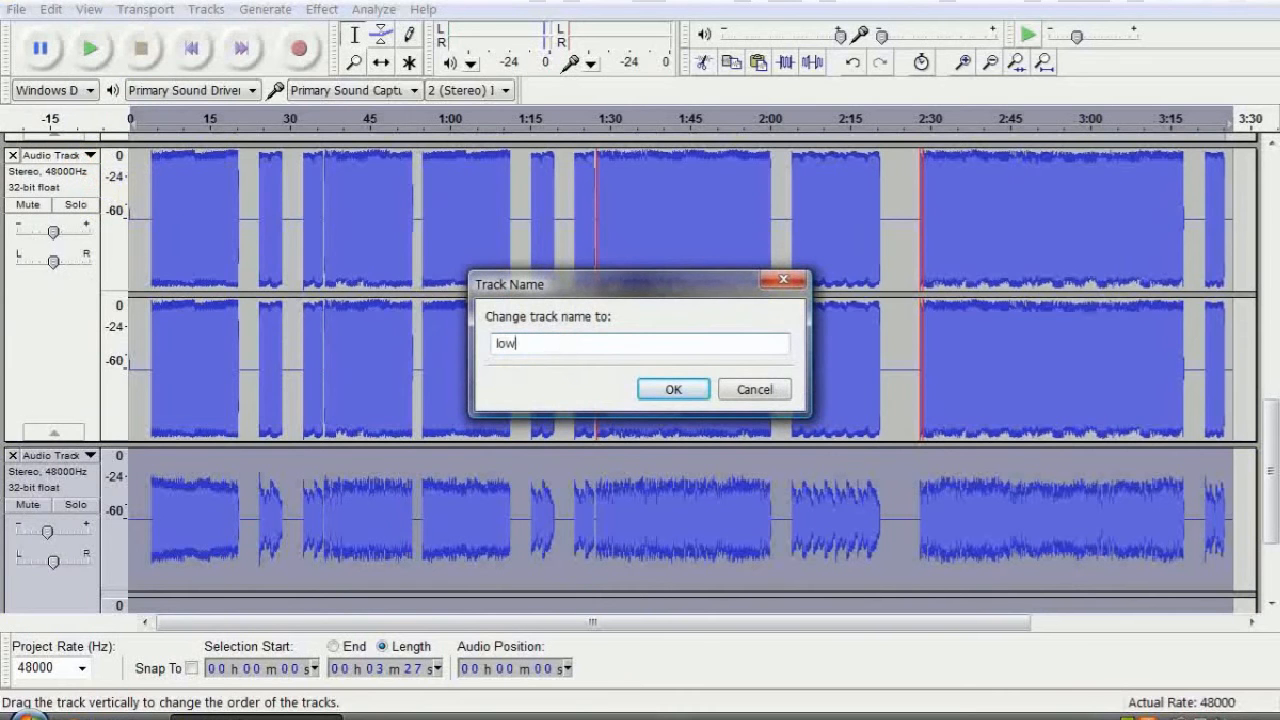
{"action": "type", "text": "w"}
{"action": "key", "text": "Return"}
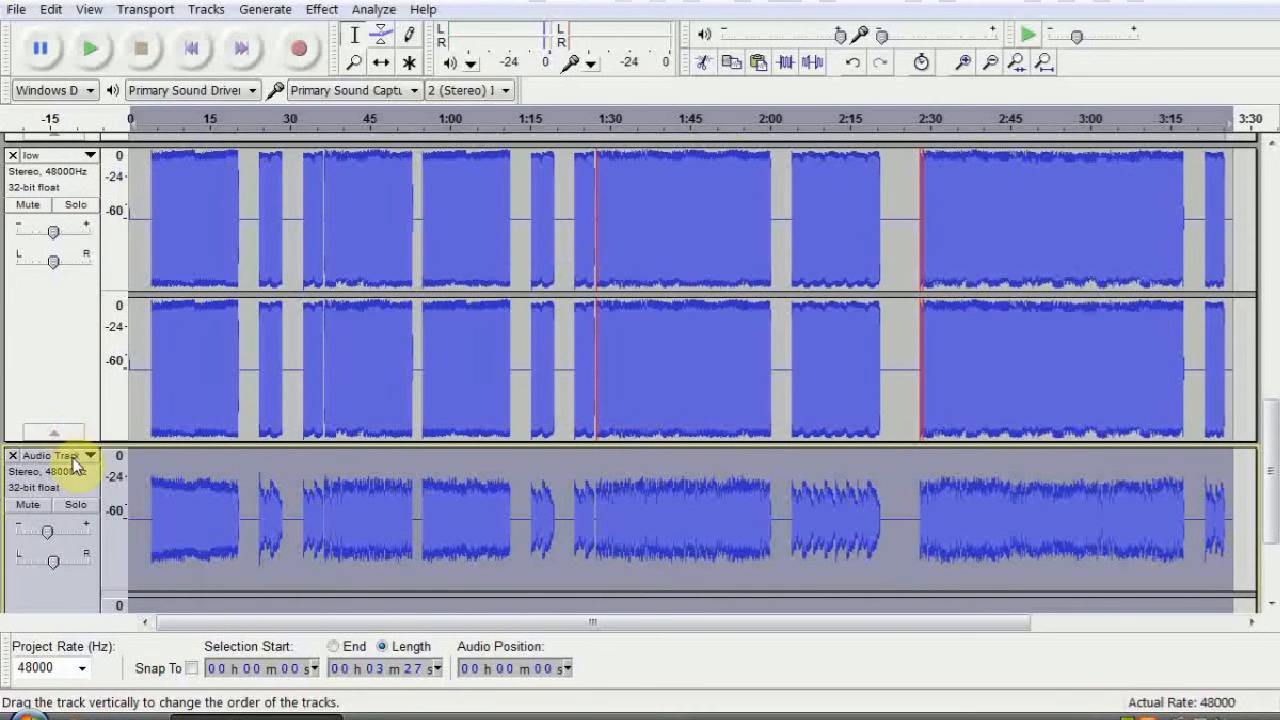
Rename the high-passed bass track as high and raise its gain to match the low track's centred gain.
{"action": "left_click", "coordinate": [75, 458]}
{"action": "left_click", "coordinate": [140, 82]}
{"action": "type", "text": "h"}
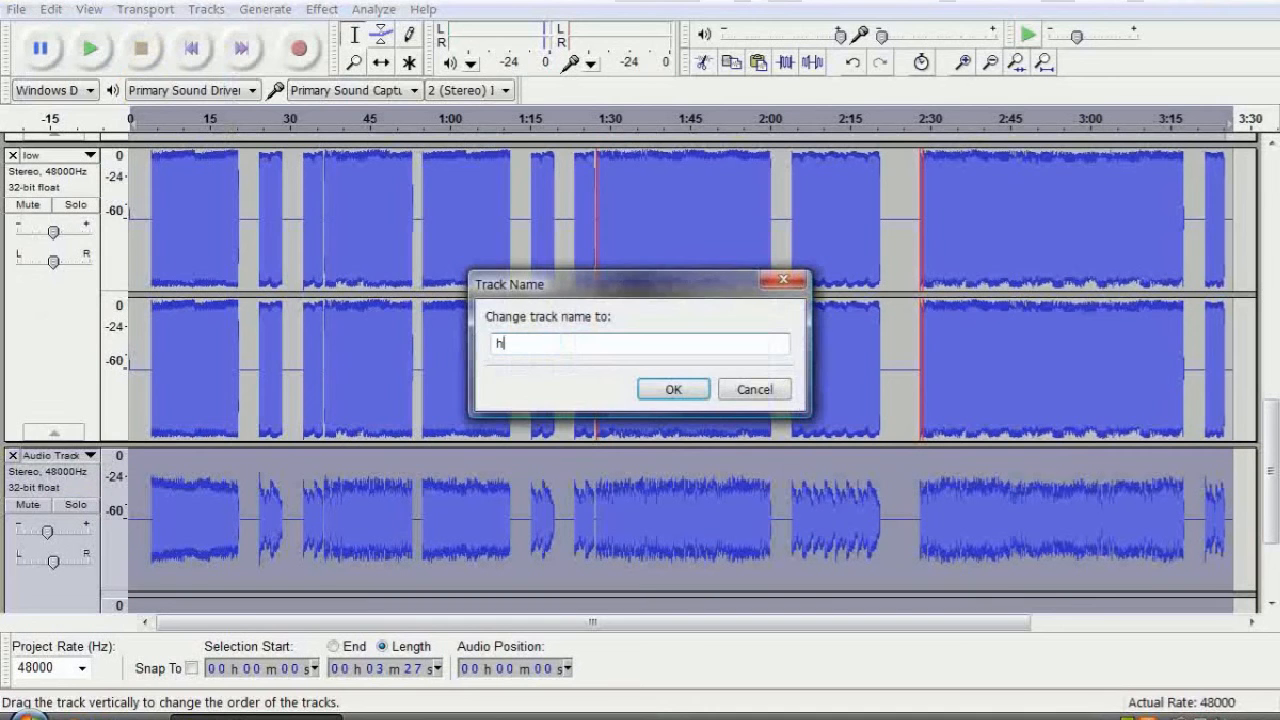
{"action": "type", "text": "igh"}
{"action": "key", "text": "Return"}
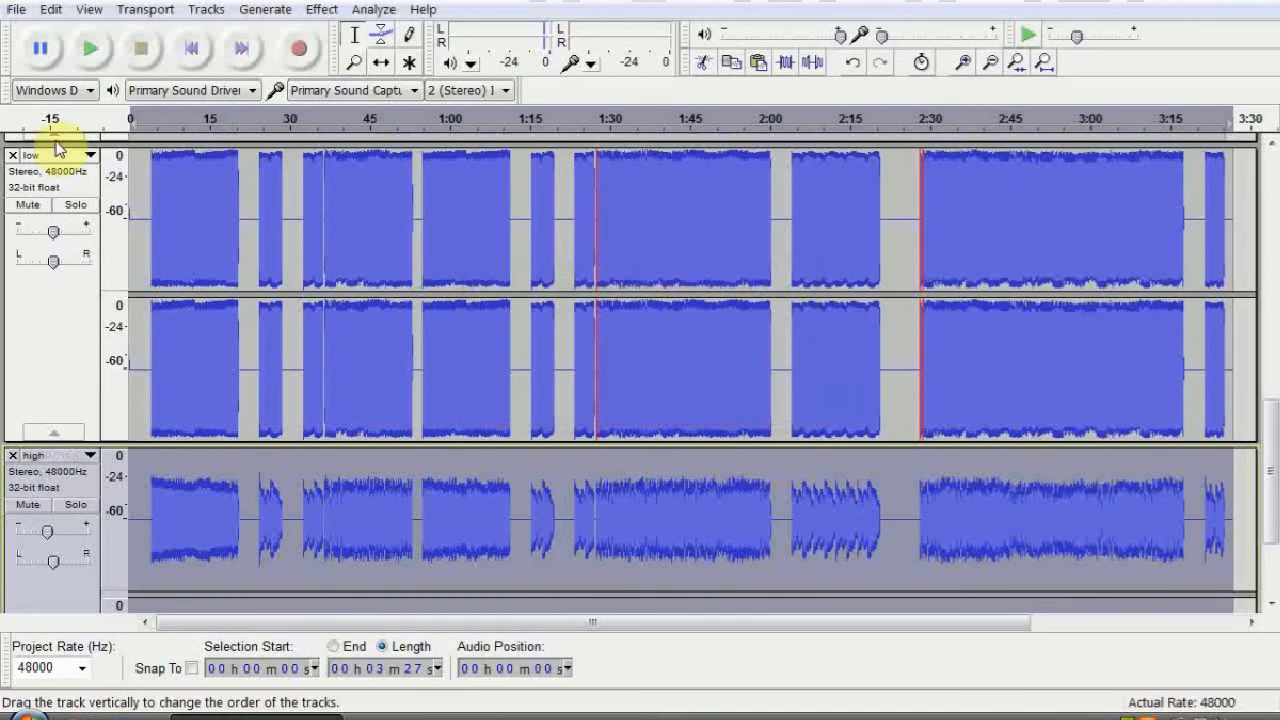
{"action": "left_click", "coordinate": [54, 236]}
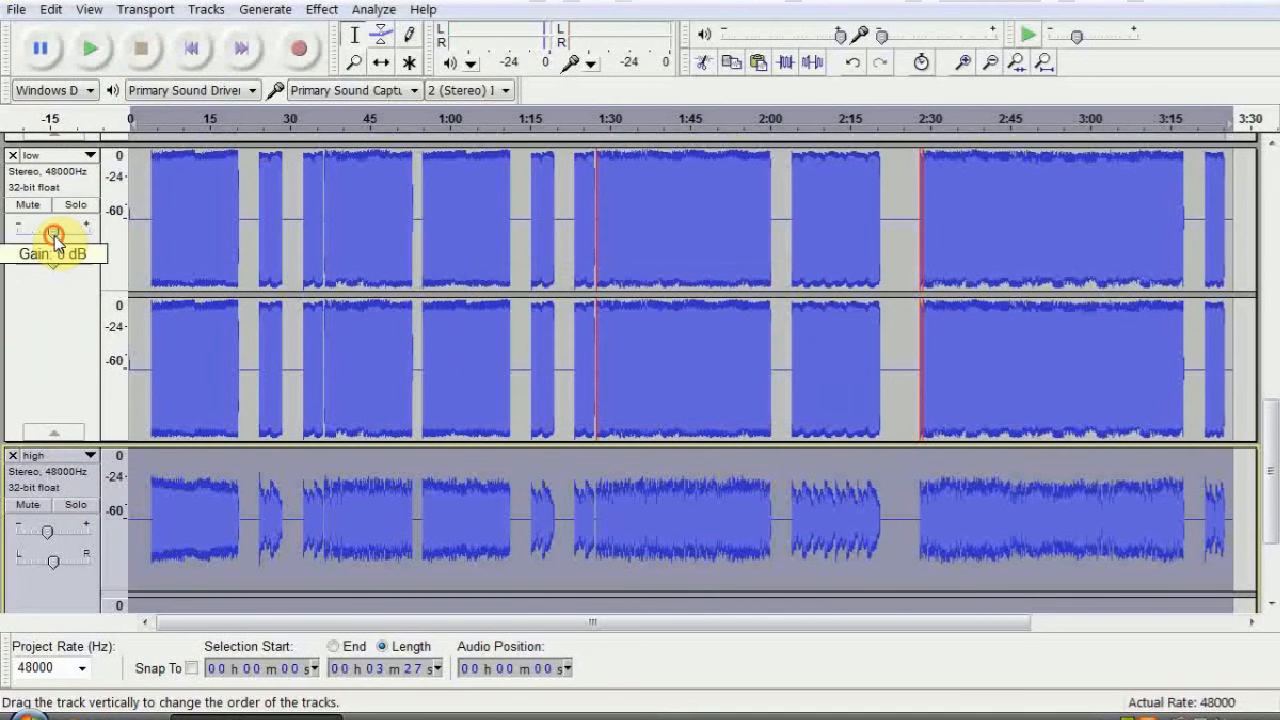
{"action": "left_click", "coordinate": [53, 532]}
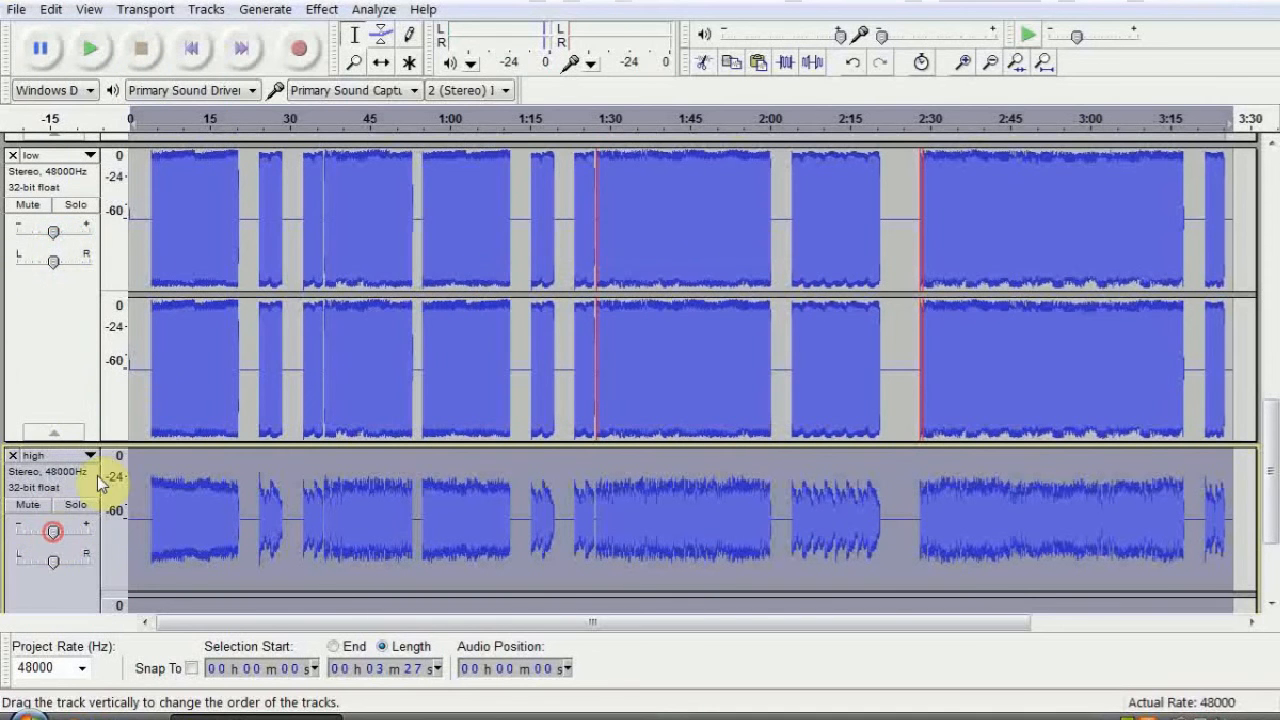
Apply the iZotope Ozone 5 Exciter to the whole low track using the Increase Tonal Bass preset with Oversampling enabled.
{"action": "left_click", "coordinate": [162, 362]}
{"action": "left_click", "coordinate": [322, 10]}
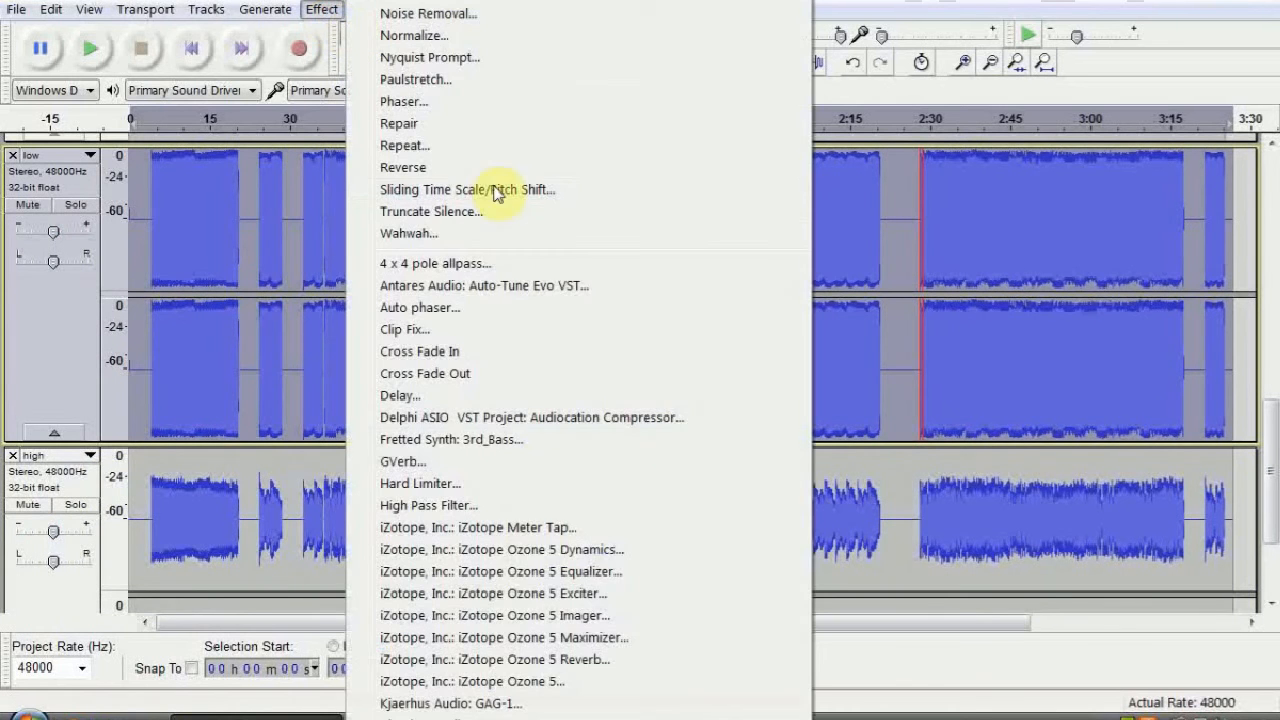
{"action": "mouse_move", "coordinate": [468, 717]}
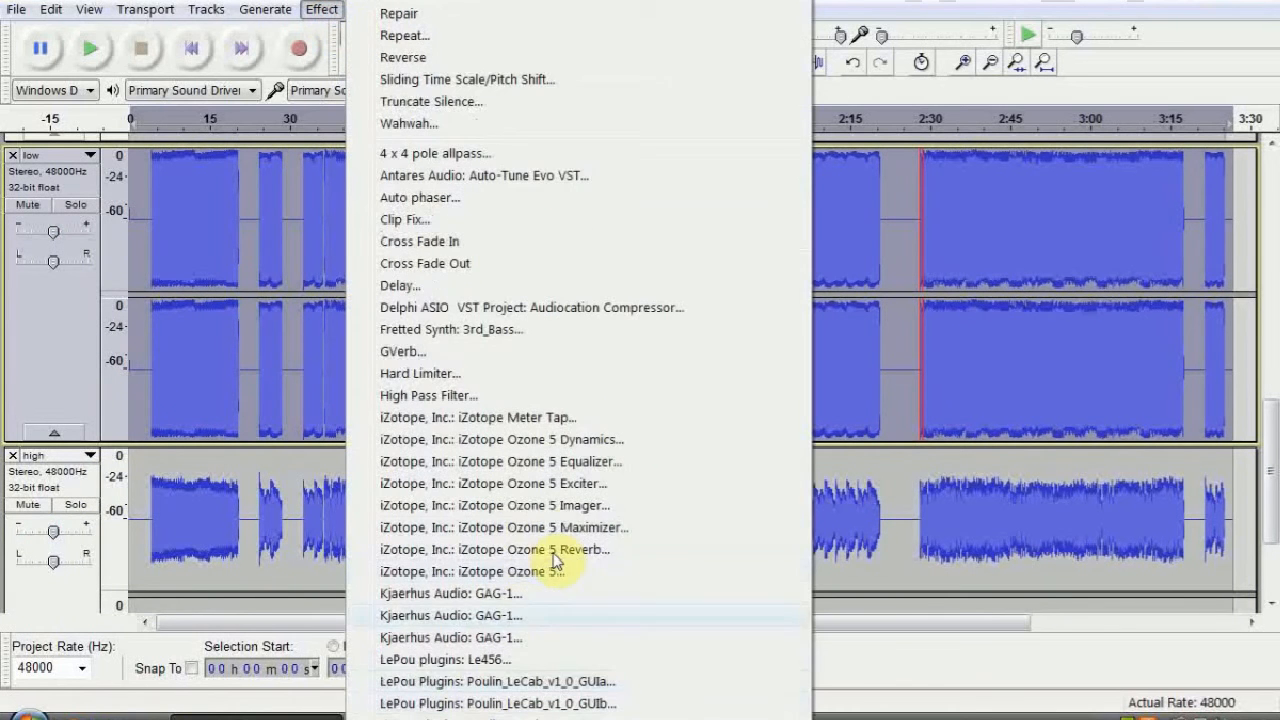
{"action": "left_click", "coordinate": [575, 488]}
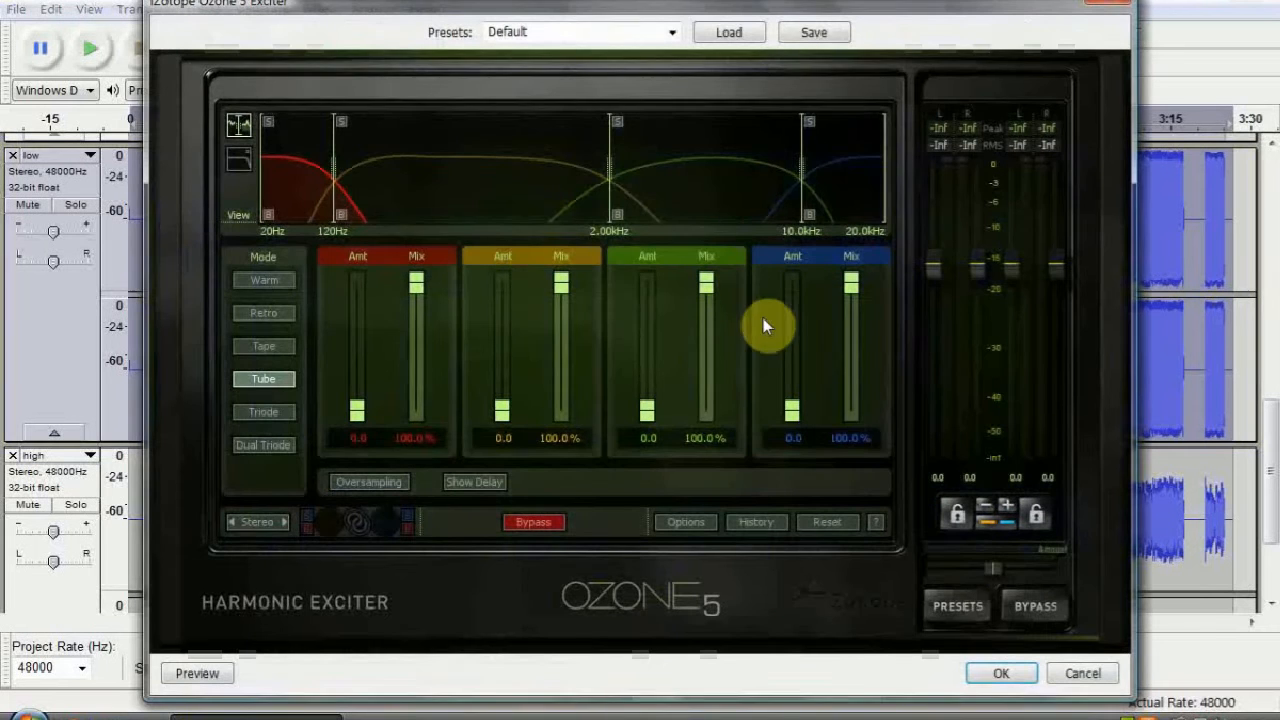
{"action": "left_click", "coordinate": [960, 606]}
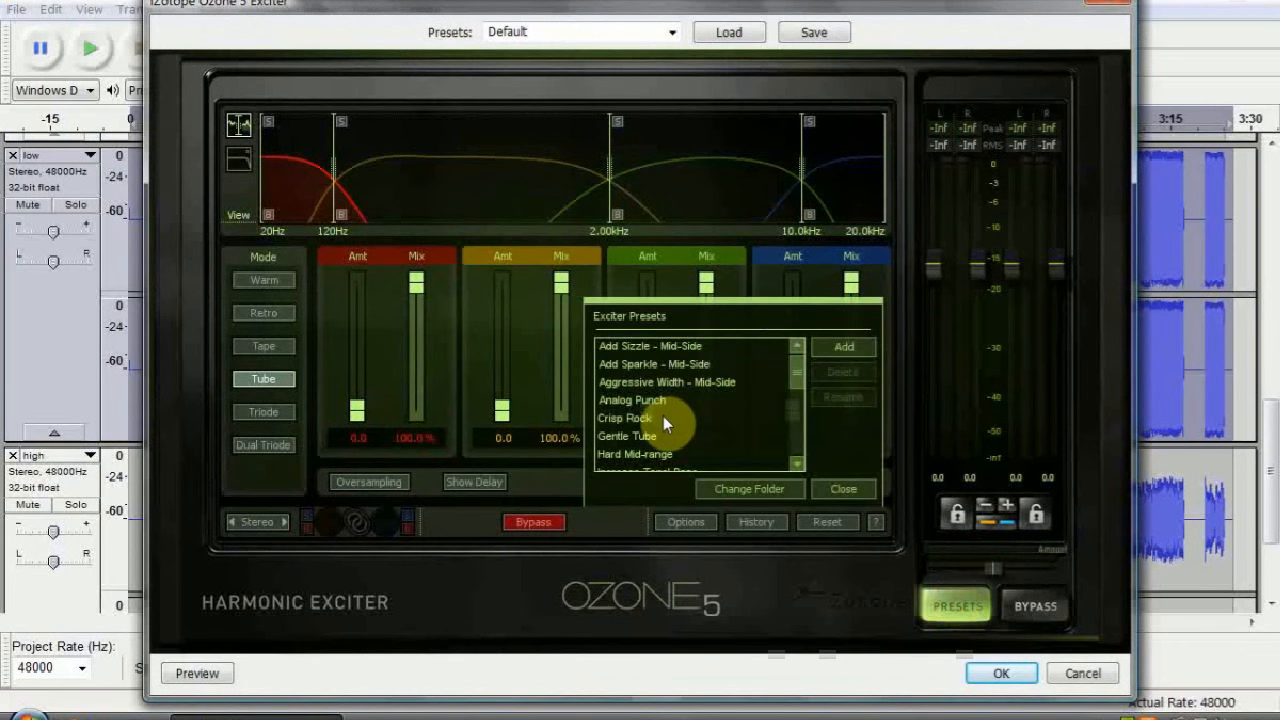
{"action": "left_click", "coordinate": [663, 416]}
{"action": "scroll", "coordinate": [652, 436], "scroll_direction": "down", "scroll_amount": 1}
{"action": "left_click", "coordinate": [652, 436]}
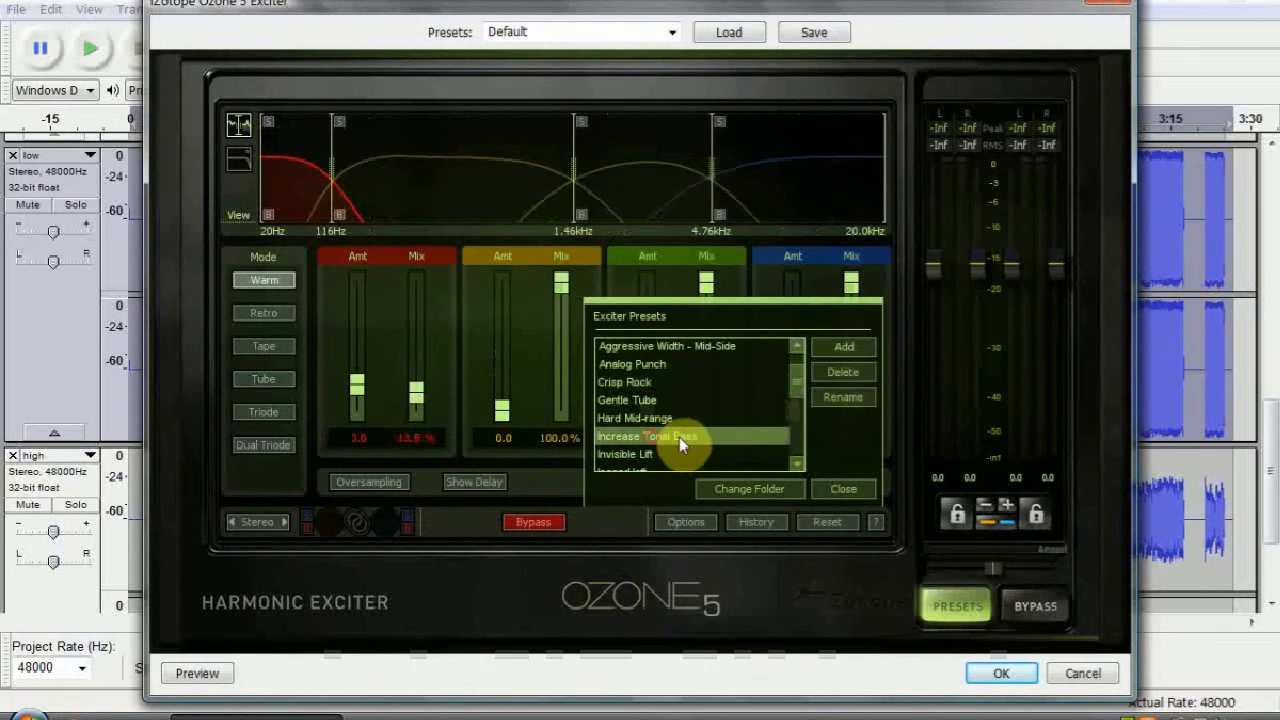
{"action": "left_click", "coordinate": [822, 489]}
{"action": "left_click", "coordinate": [394, 478]}
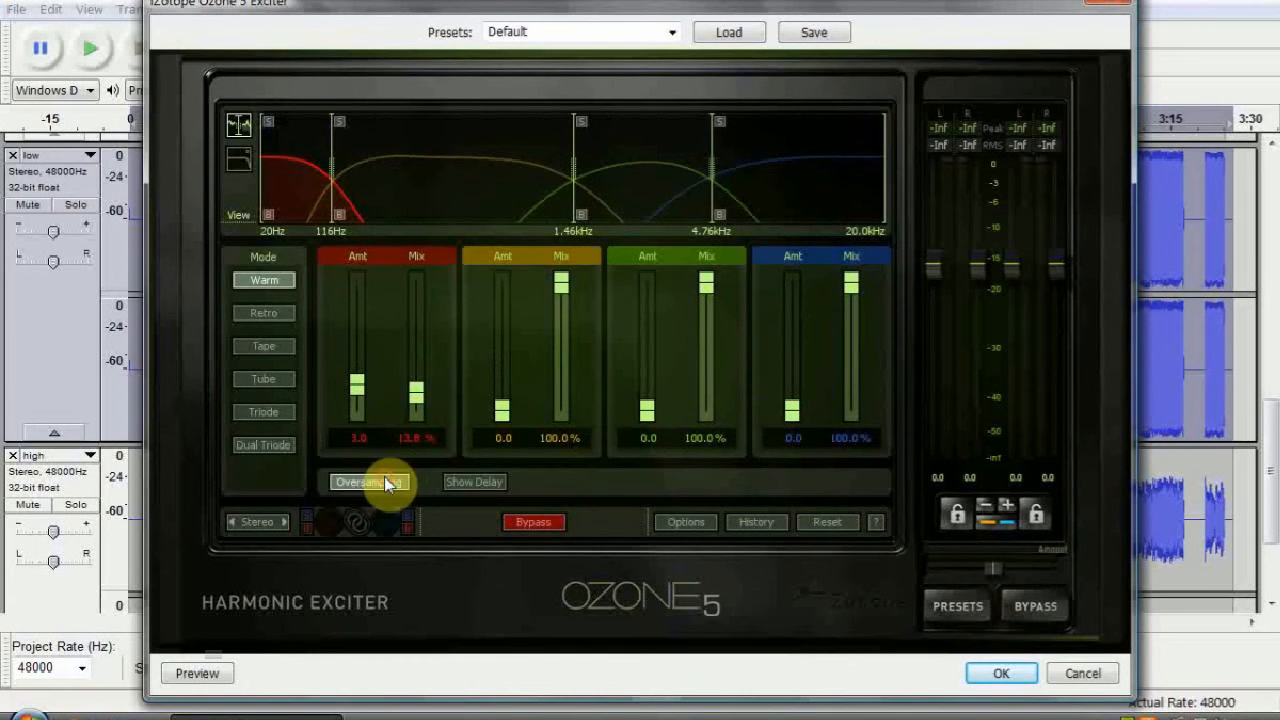
{"action": "left_click", "coordinate": [990, 674]}
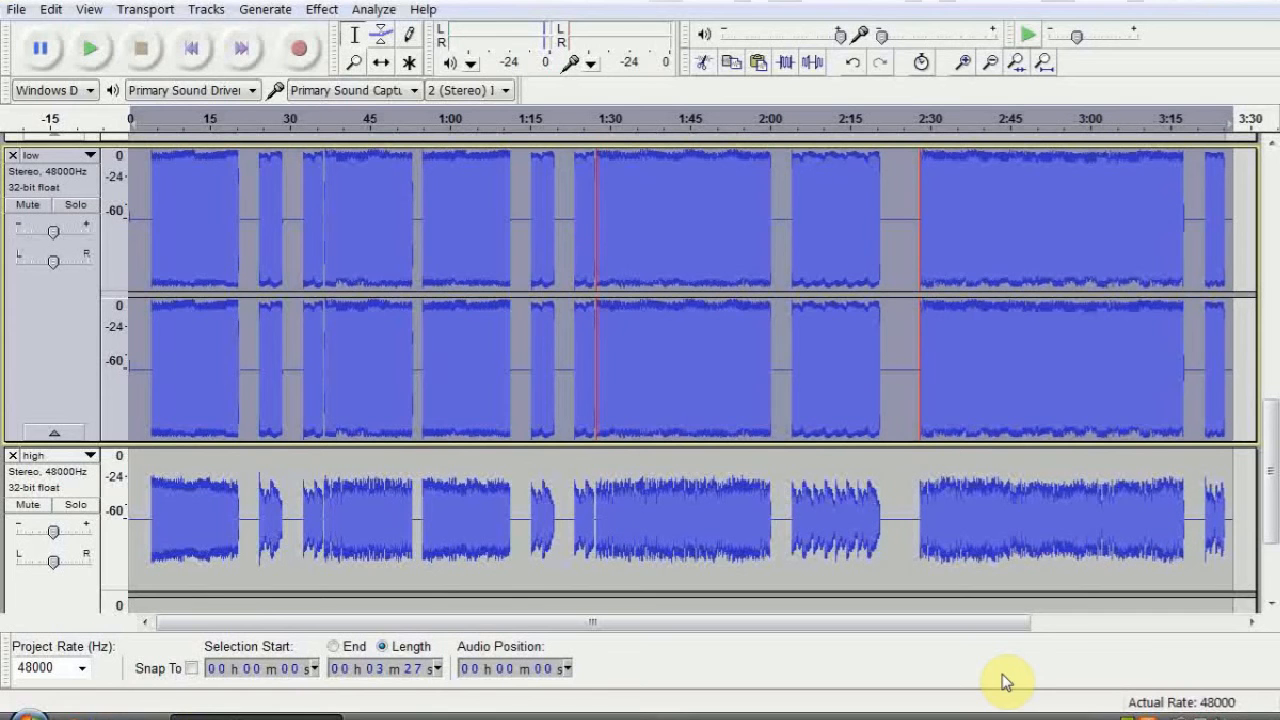
Apply the Ozone 5 Maximizer to the low track in IRC III mode with margin -0.3, threshold -7.3, intersample detection on and a raised Character.
{"action": "left_click", "coordinate": [322, 12]}
{"action": "left_click", "coordinate": [570, 532]}
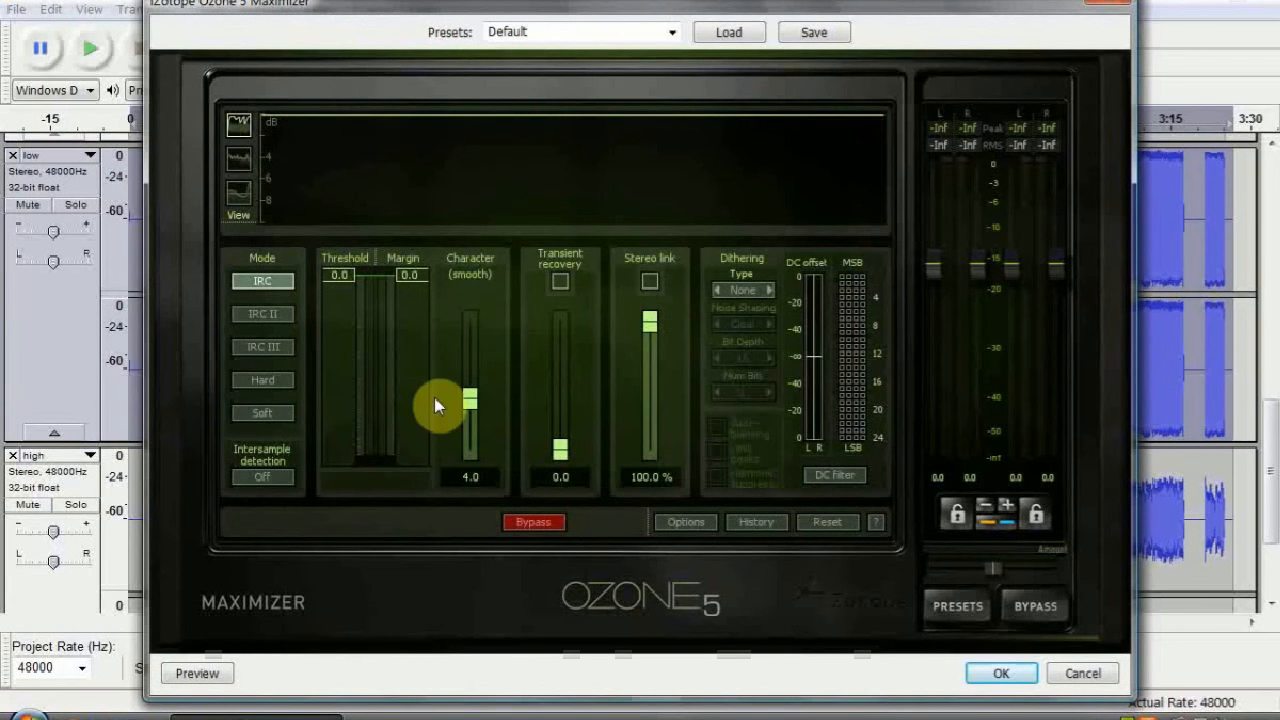
{"action": "left_click", "coordinate": [960, 604]}
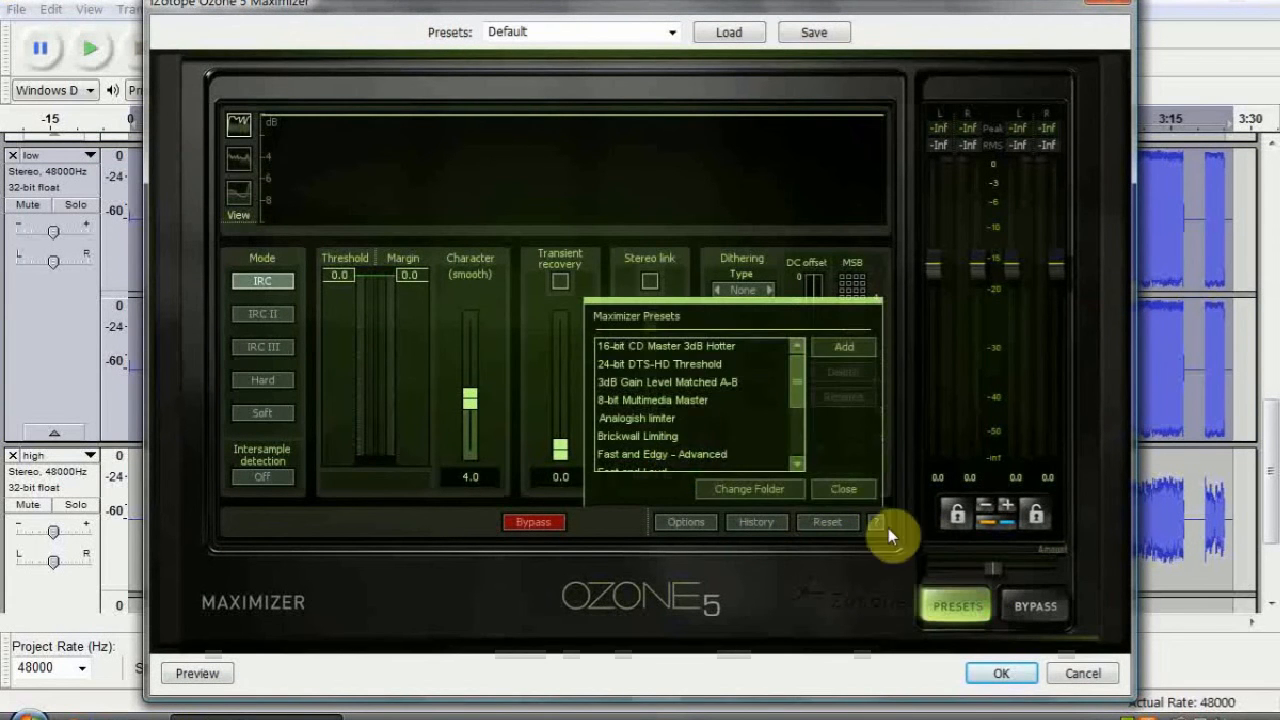
{"action": "left_click", "coordinate": [855, 489]}
{"action": "left_click", "coordinate": [272, 347]}
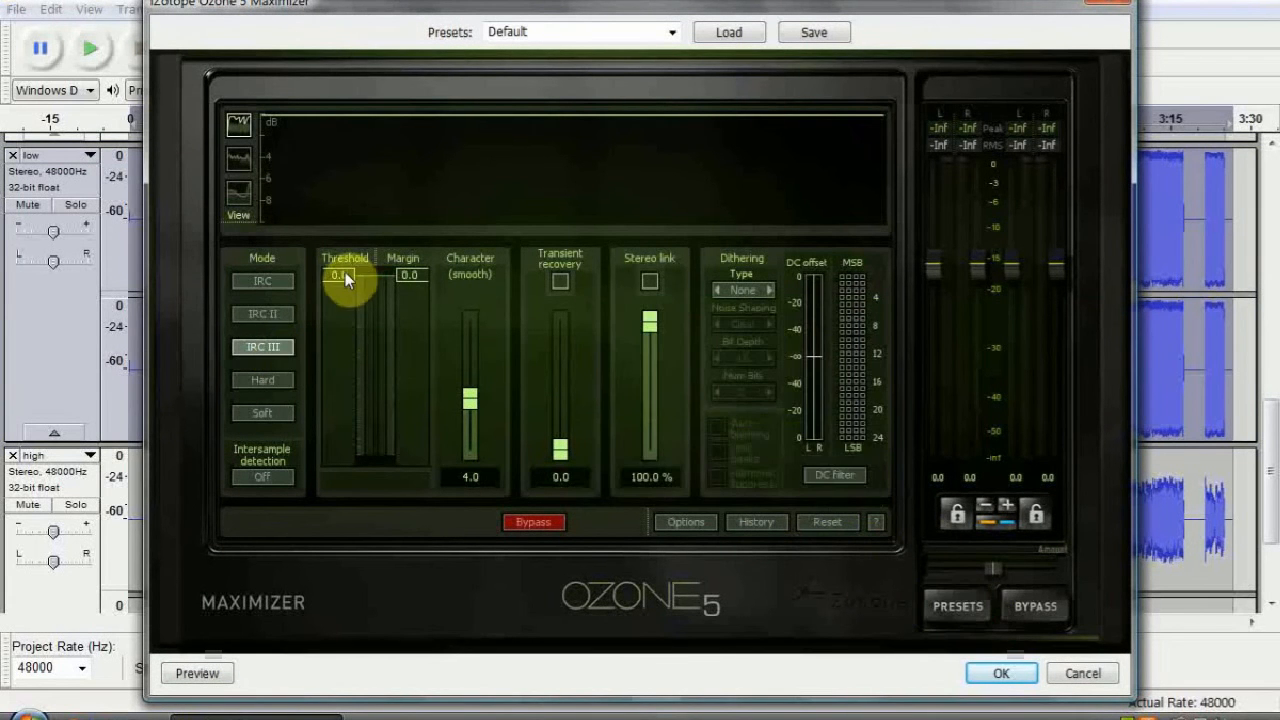
{"action": "left_click_drag", "start_coordinate": [422, 284], "coordinate": [422, 295]}
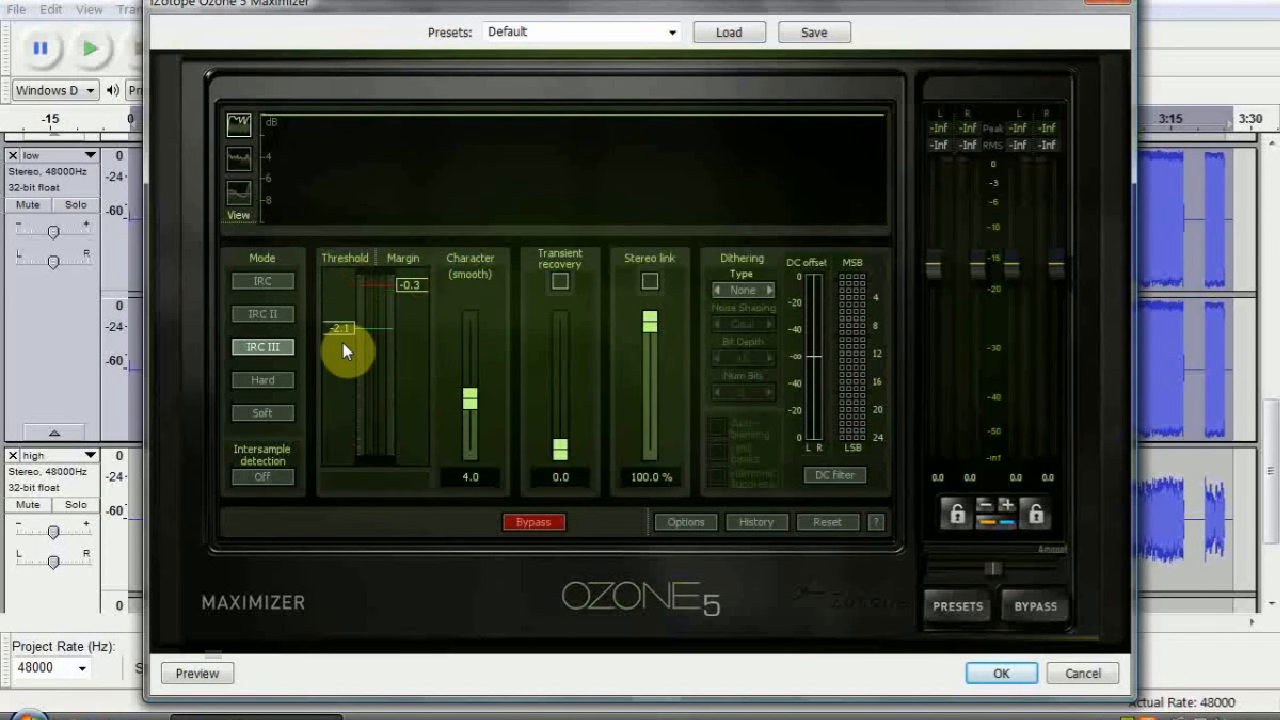
{"action": "left_click_drag", "start_coordinate": [343, 357], "coordinate": [341, 400]}
{"action": "left_click", "coordinate": [291, 469]}
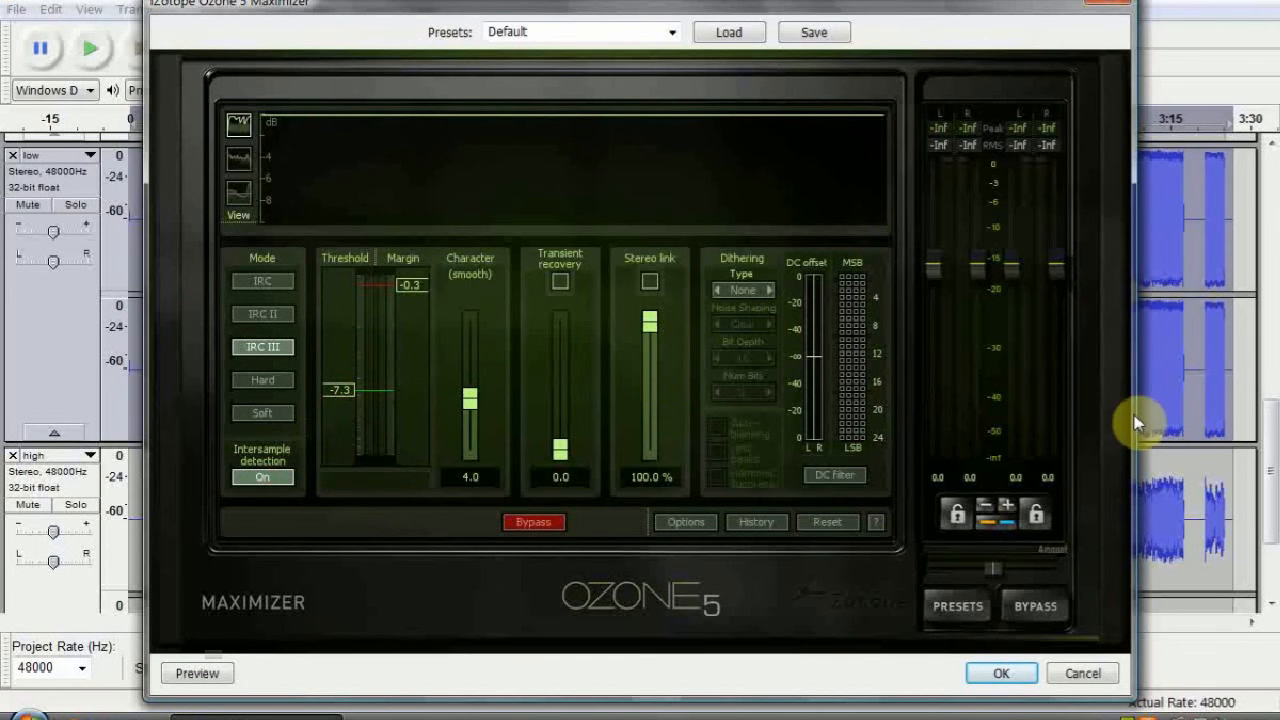
{"action": "left_click_drag", "start_coordinate": [470, 390], "coordinate": [492, 360]}
{"action": "left_click", "coordinate": [1002, 672]}
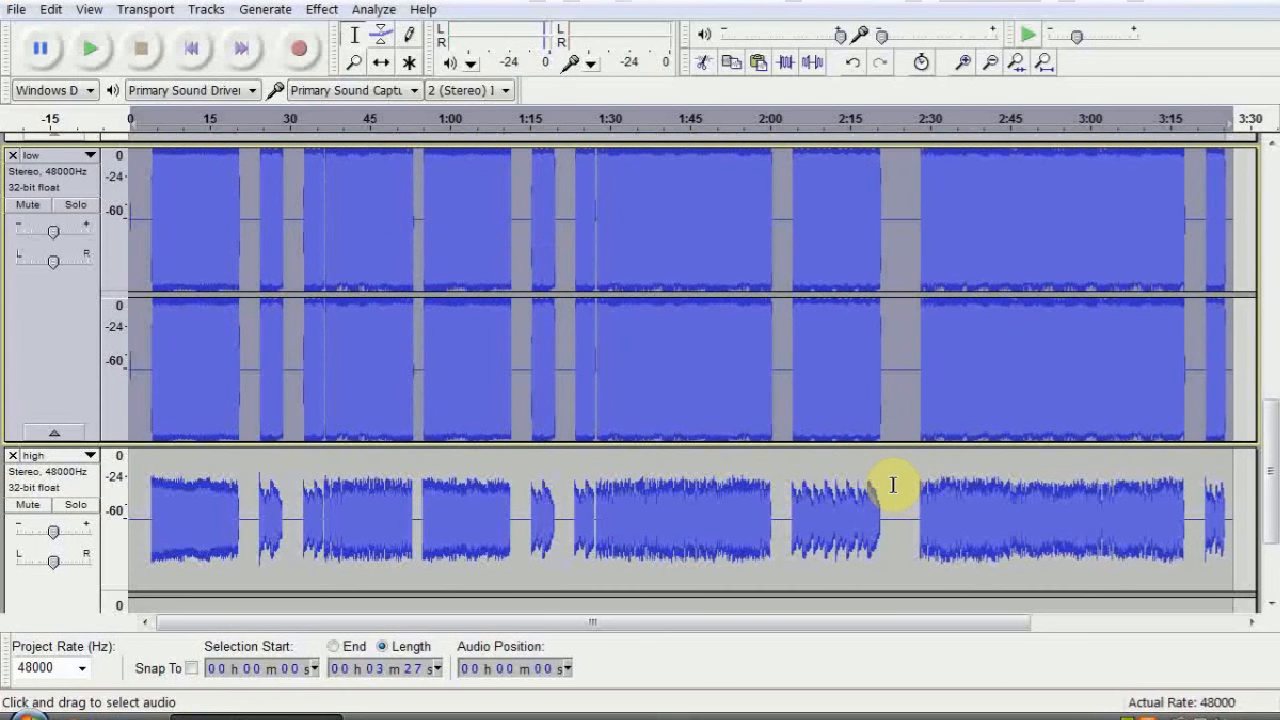
Mute the high track and play the mix from about 4 seconds, just before the bass enters.
{"action": "left_click", "coordinate": [163, 194]}
{"action": "left_click", "coordinate": [960, 63]}
{"action": "left_click", "coordinate": [960, 63]}
{"action": "left_click", "coordinate": [960, 63]}
{"action": "left_click", "coordinate": [960, 63]}
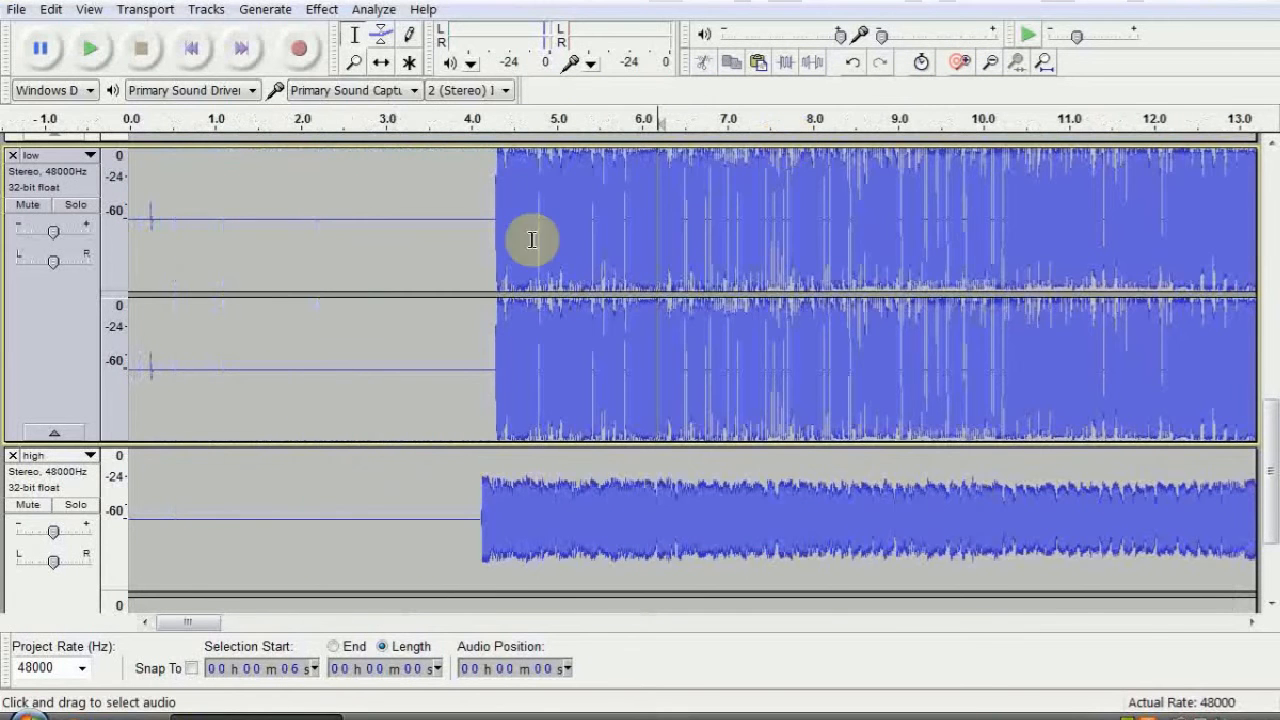
{"action": "left_click", "coordinate": [990, 62]}
{"action": "left_click", "coordinate": [990, 62]}
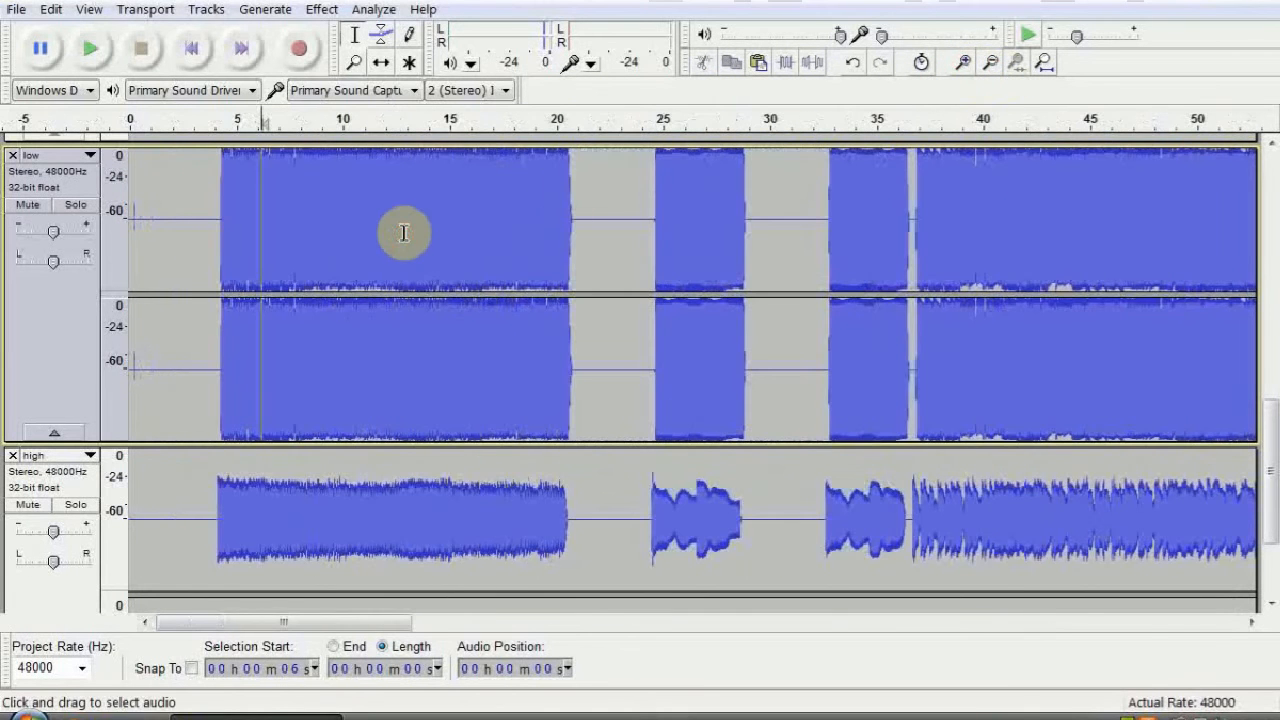
{"action": "double_click", "coordinate": [208, 213]}
{"action": "left_click", "coordinate": [211, 213]}
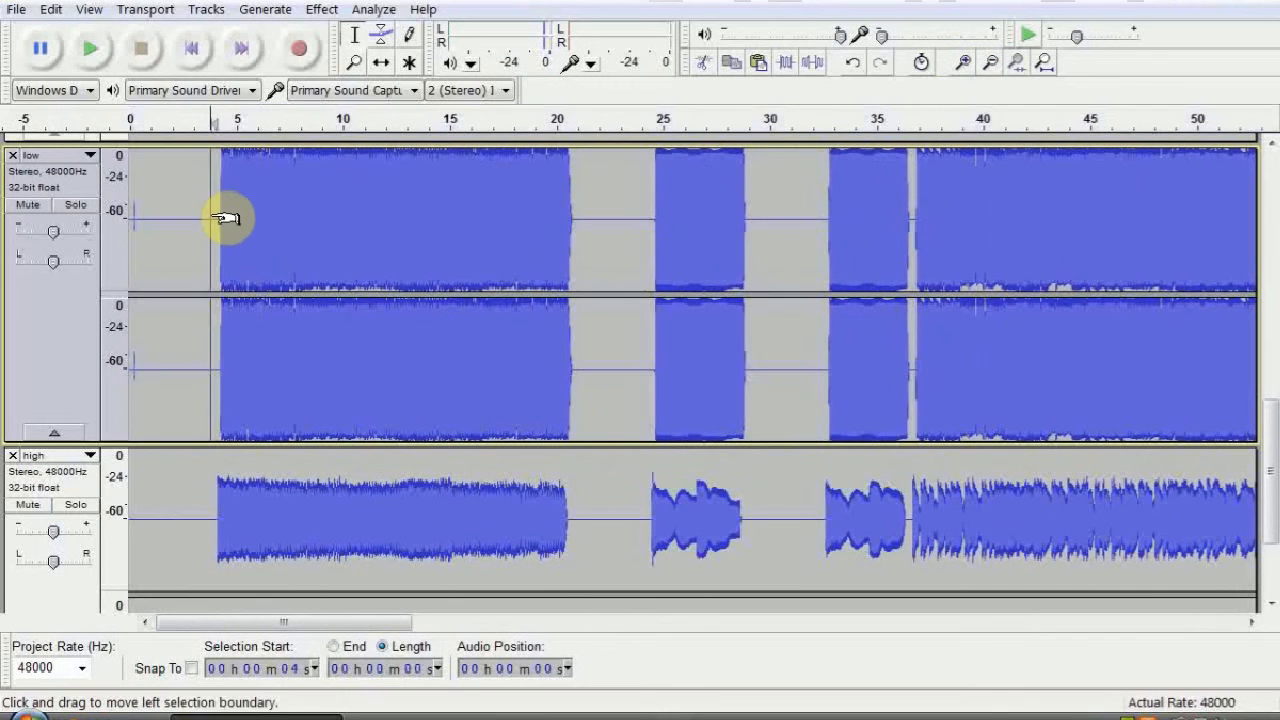
{"action": "left_click", "coordinate": [30, 506]}
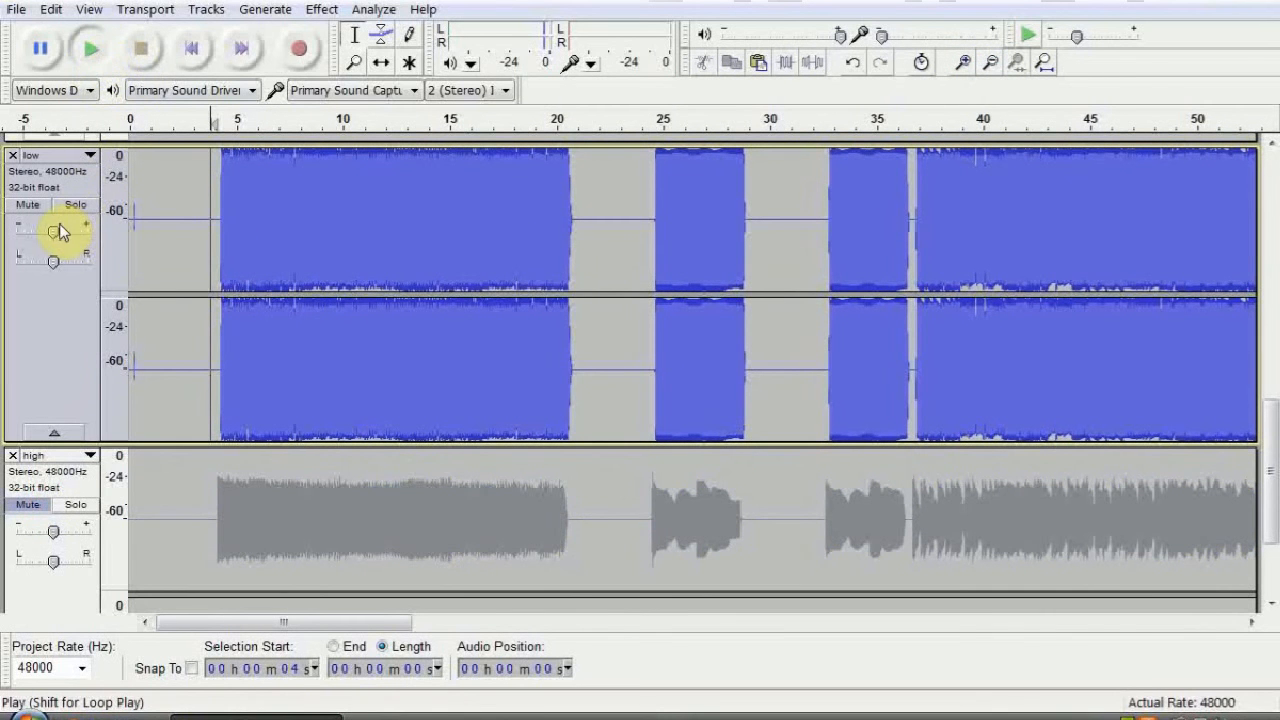
{"action": "left_click", "coordinate": [90, 48]}
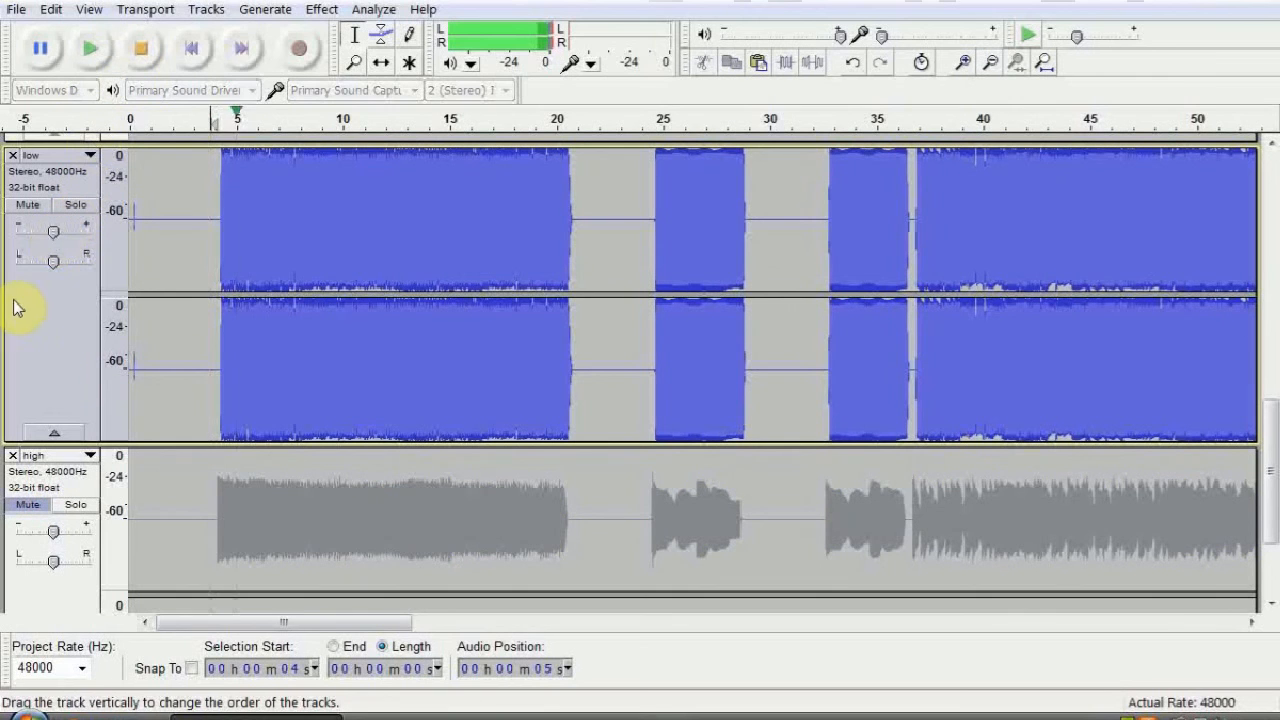
Lower the low track's gain to slightly below -10 dB during playback, comparing the mix with that track briefly muted.
{"action": "left_click_drag", "start_coordinate": [52, 232], "coordinate": [27, 238]}
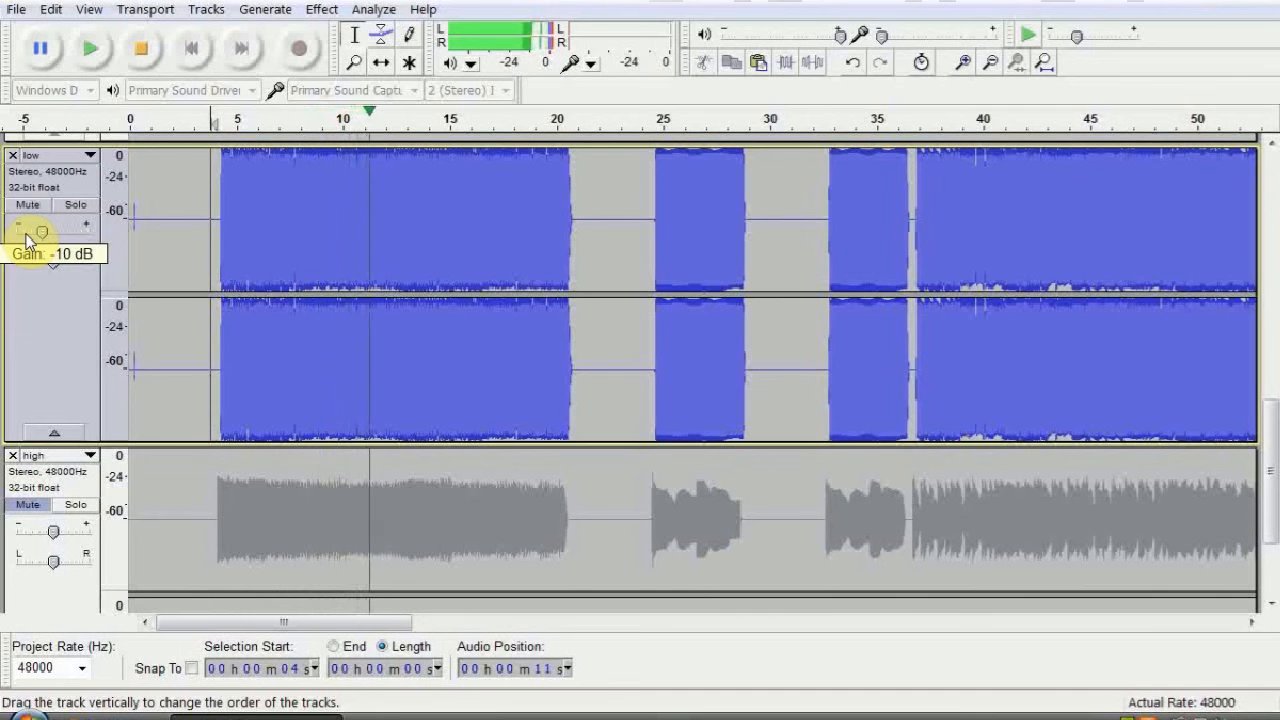
{"action": "left_click", "coordinate": [28, 206]}
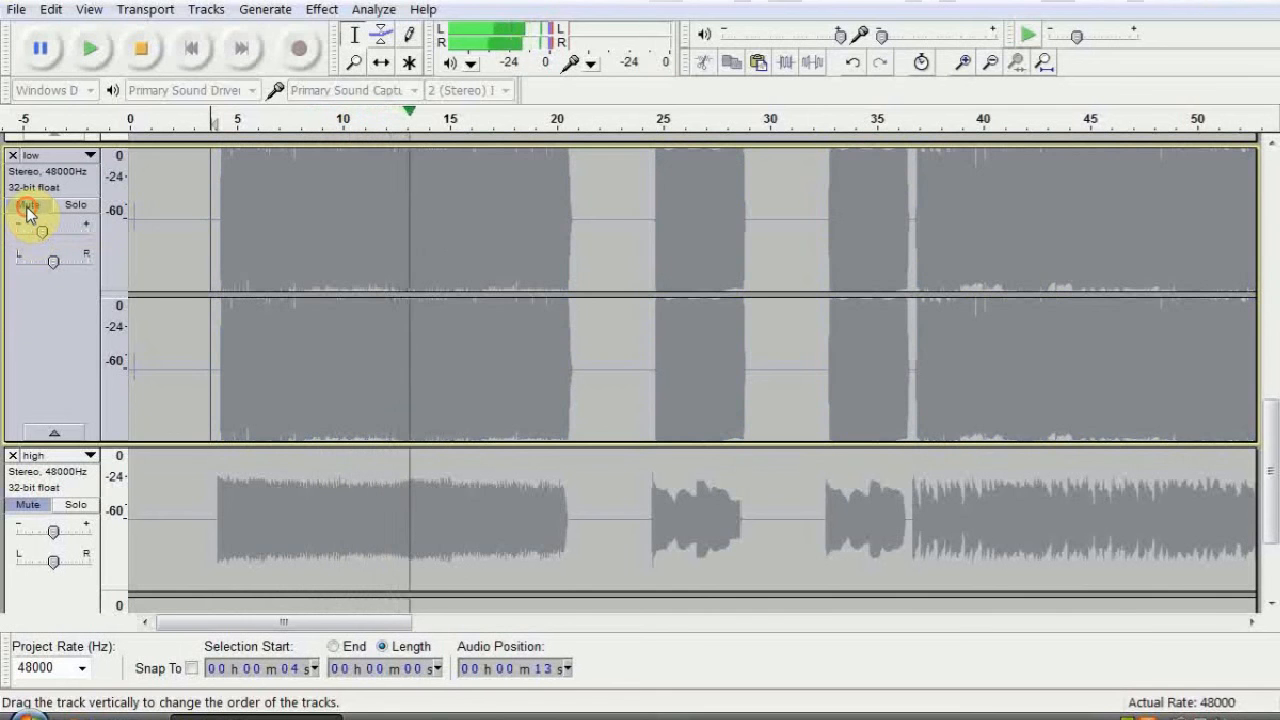
{"action": "left_click", "coordinate": [28, 206]}
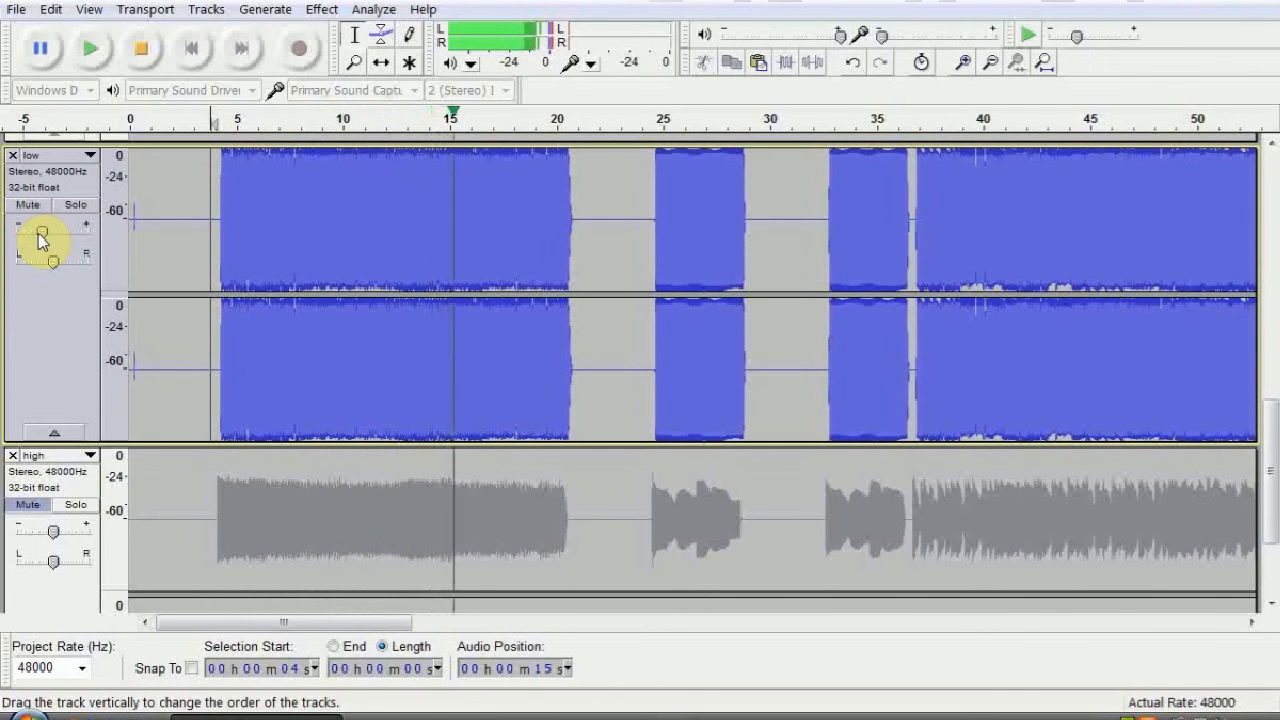
{"action": "left_click_drag", "start_coordinate": [40, 237], "coordinate": [40, 230]}
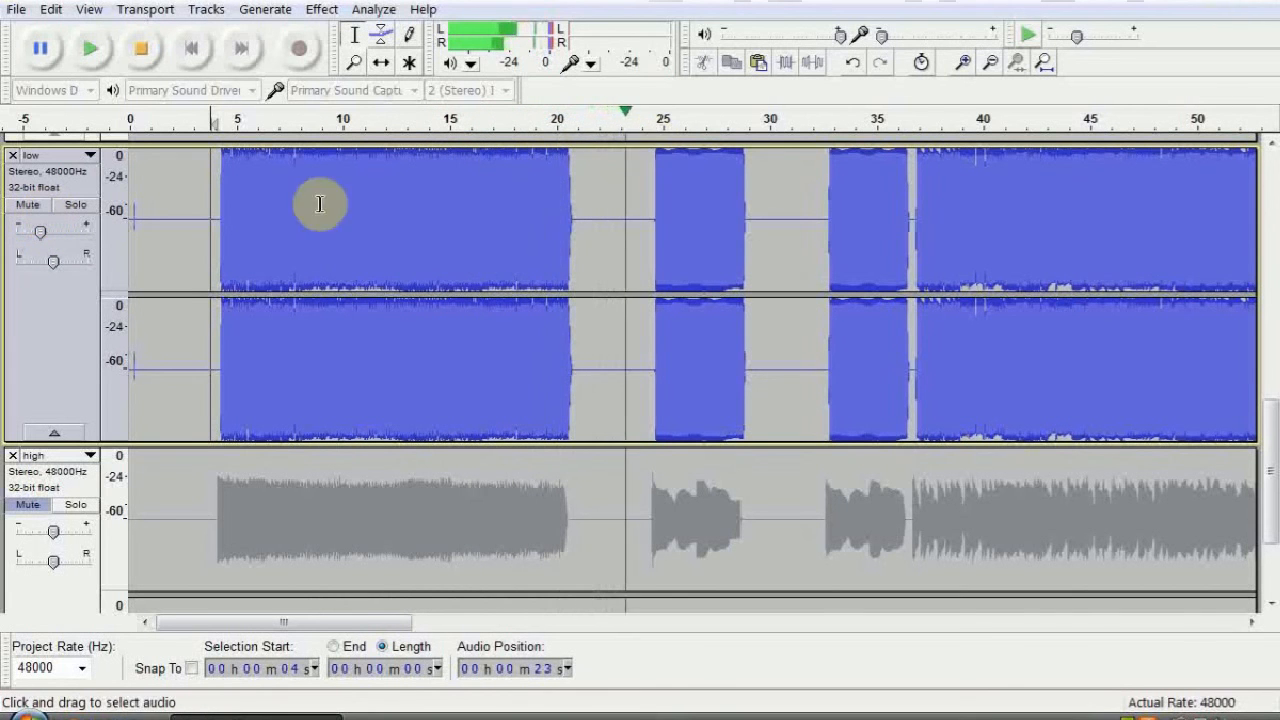
Compare the playing mix with the low track briefly muted, ending with playback stopped.
{"action": "left_click", "coordinate": [36, 210]}
{"action": "left_click", "coordinate": [36, 210]}
{"action": "left_click", "coordinate": [141, 48]}
Examine the low track's note onset near 24.7 seconds against the original bass track for a timing offset.
{"action": "left_click", "coordinate": [656, 188]}
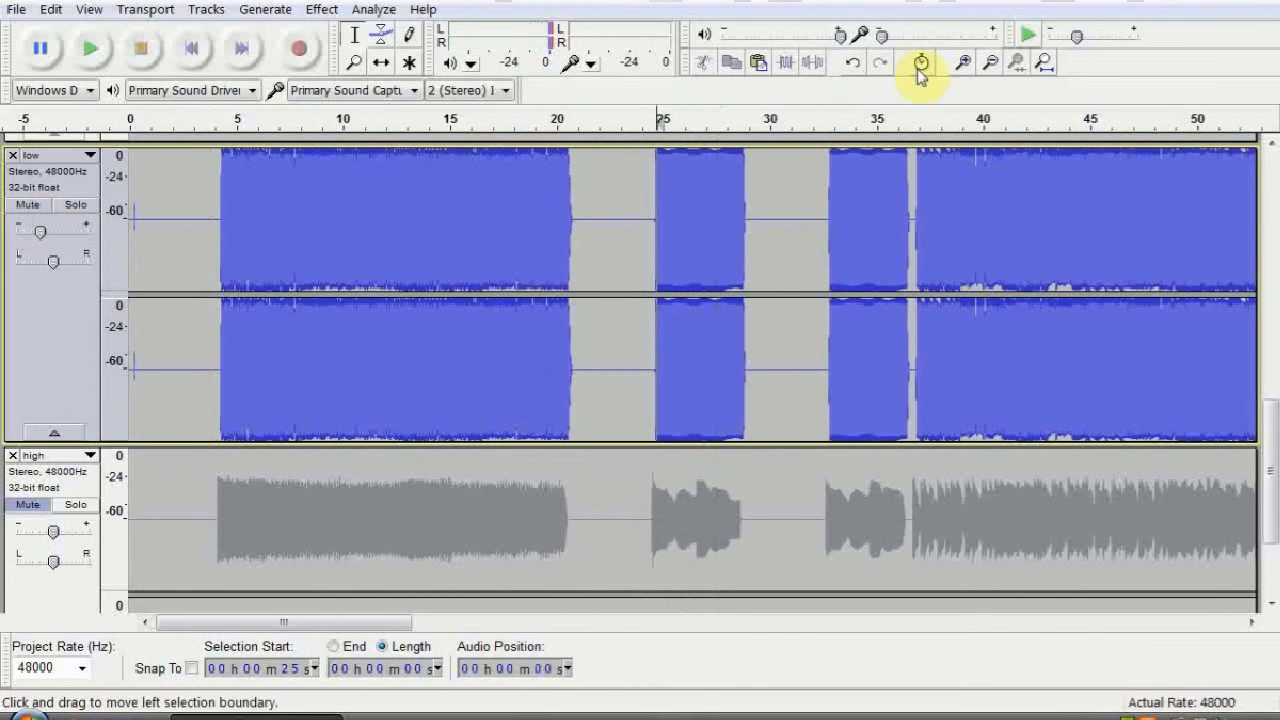
{"action": "left_click", "coordinate": [965, 66]}
{"action": "left_click", "coordinate": [965, 66]}
{"action": "left_click", "coordinate": [965, 66]}
{"action": "left_click", "coordinate": [965, 66]}
{"action": "left_click", "coordinate": [965, 66]}
{"action": "left_click", "coordinate": [965, 66]}
{"action": "scroll", "coordinate": [556, 423], "scroll_direction": "up", "scroll_amount": 1}
{"action": "scroll", "coordinate": [558, 423], "scroll_direction": "up", "scroll_amount": 2}
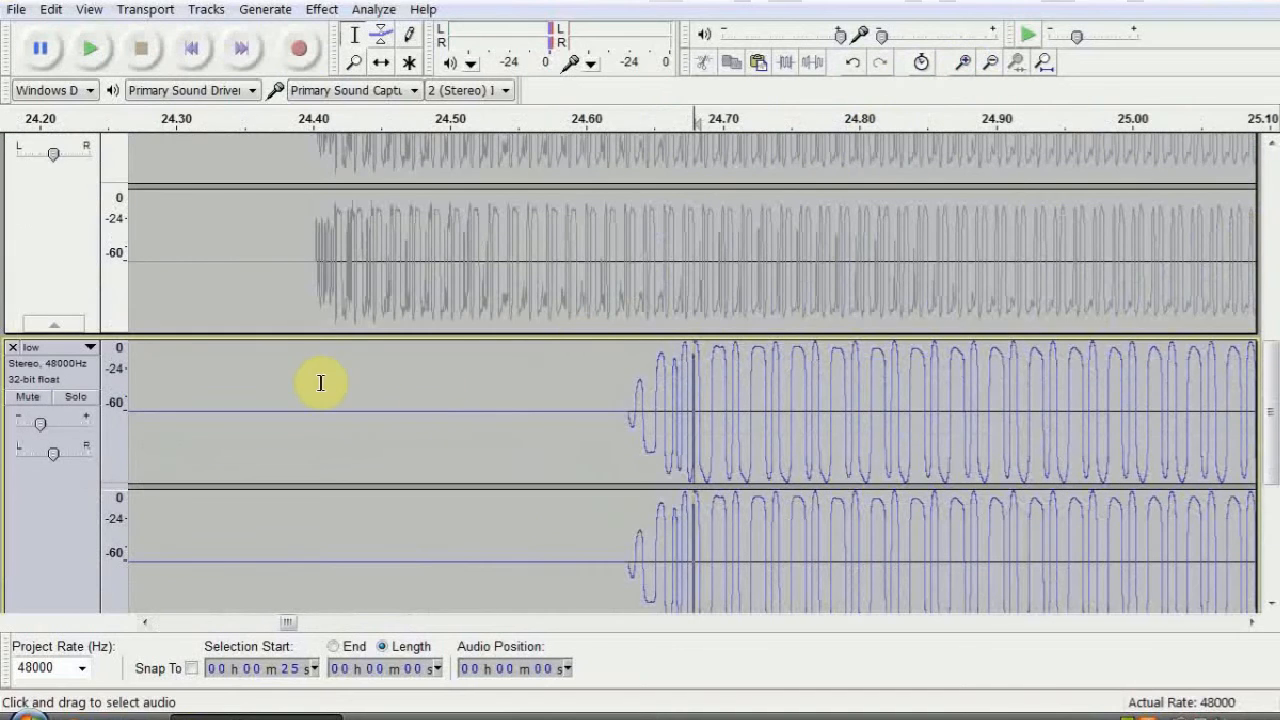
{"action": "left_click", "coordinate": [331, 373]}
{"action": "left_click", "coordinate": [1044, 62]}
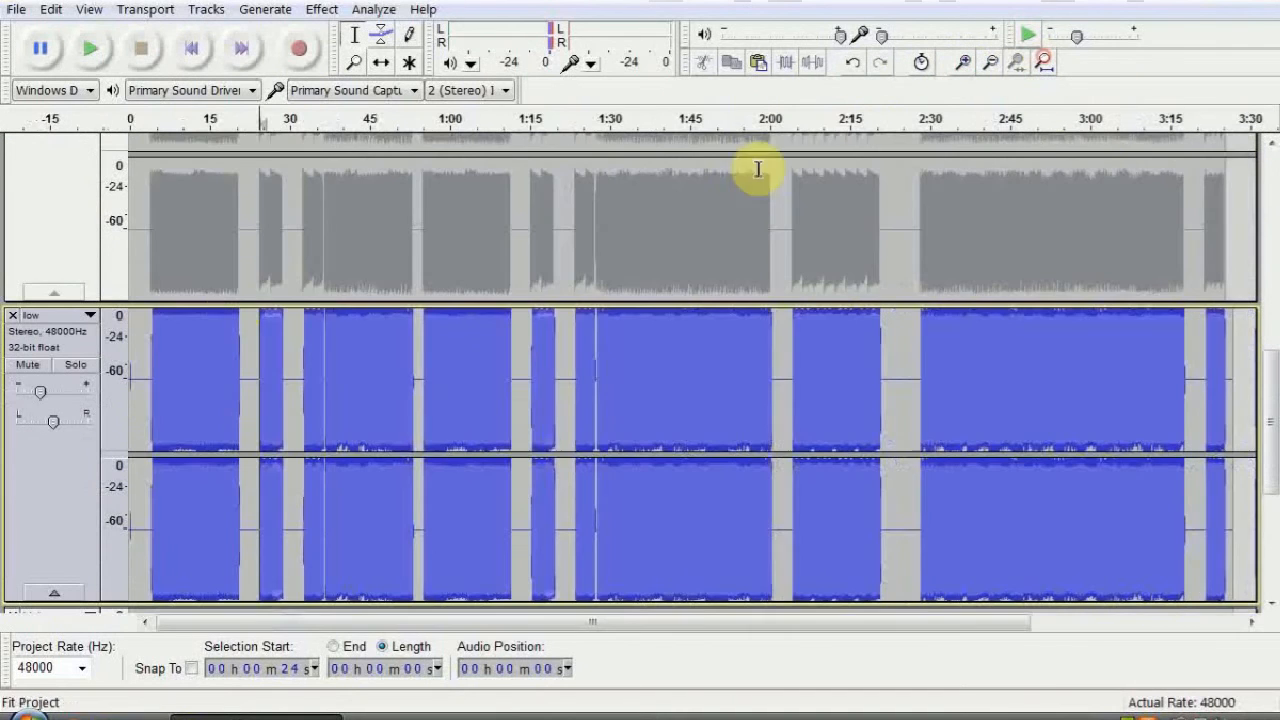
Mute the low track and unmute the high track.
{"action": "left_click", "coordinate": [28, 364]}
{"action": "scroll", "coordinate": [180, 362], "scroll_direction": "down", "scroll_amount": 1}
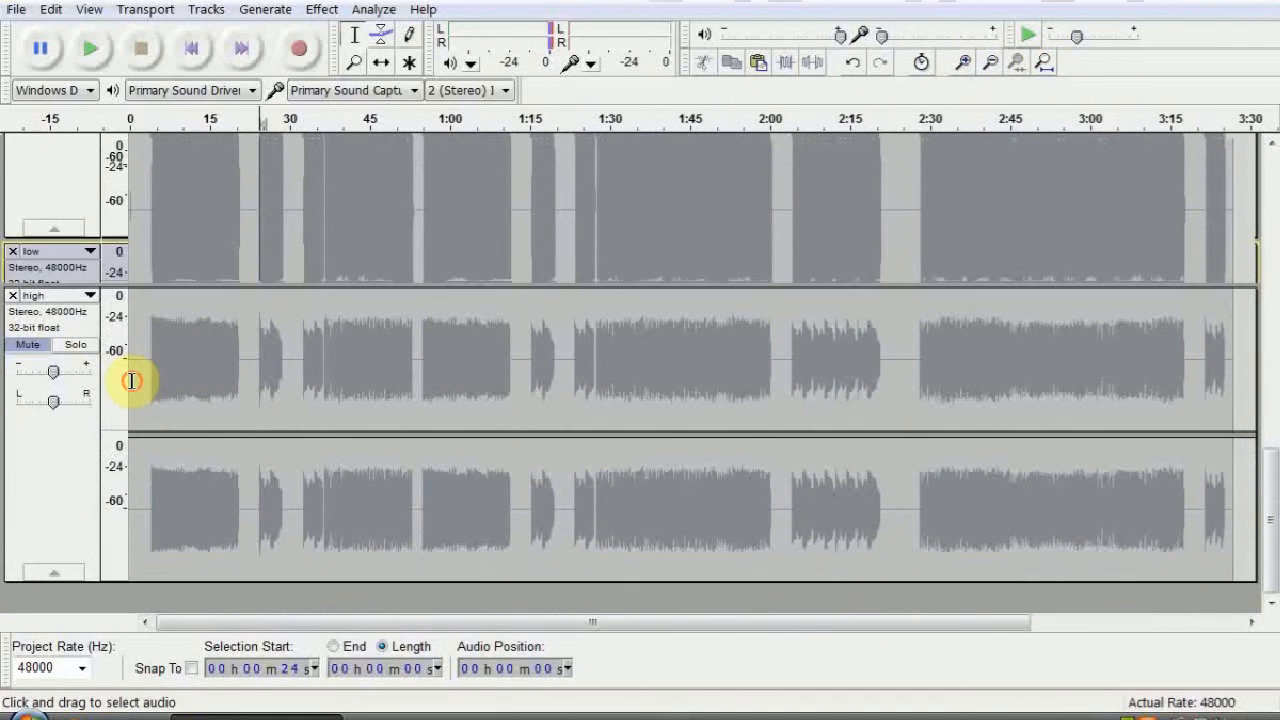
{"action": "left_click", "coordinate": [40, 344]}
{"action": "scroll", "coordinate": [269, 225], "scroll_direction": "up", "scroll_amount": 1}
{"action": "scroll", "coordinate": [269, 225], "scroll_direction": "down", "scroll_amount": 1}
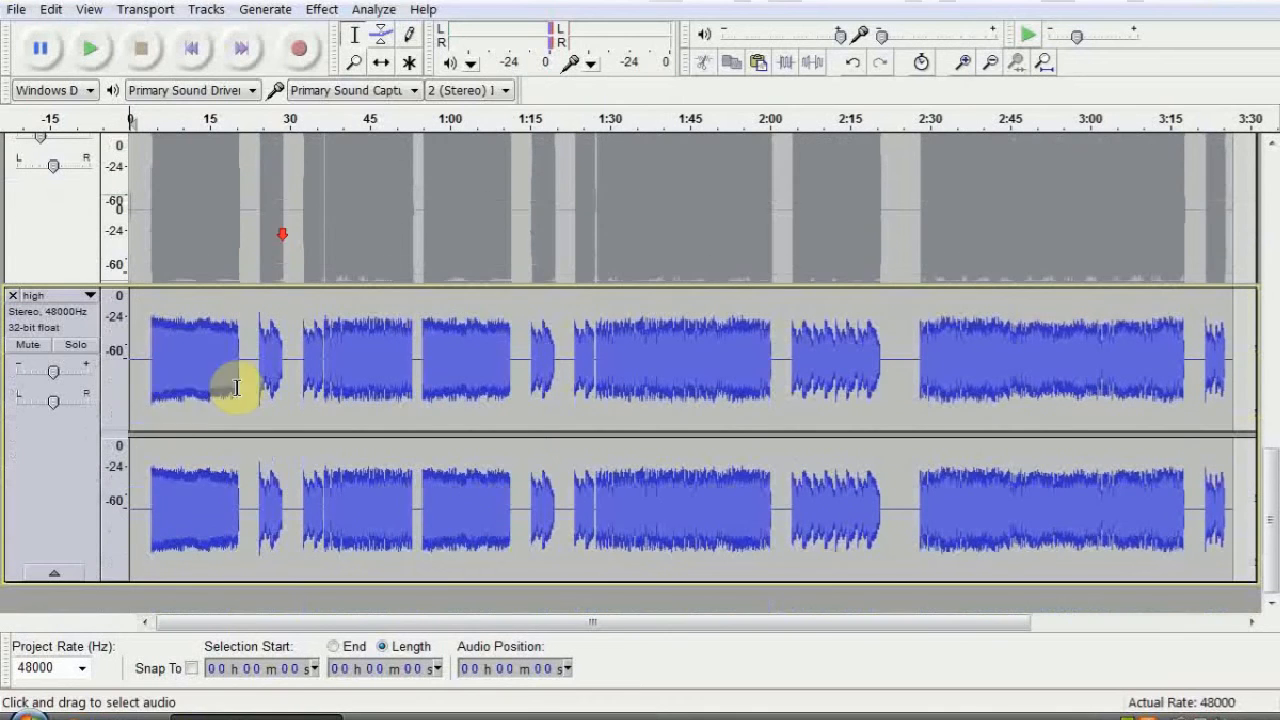
Apply the 3rd_Bass amp effect to the whole high track with Drive enabled and raised, Low reduced, Mid and High raised, and Volume lowered.
{"action": "key", "text": "ctrl+a"}
{"action": "left_click", "coordinate": [321, 9]}
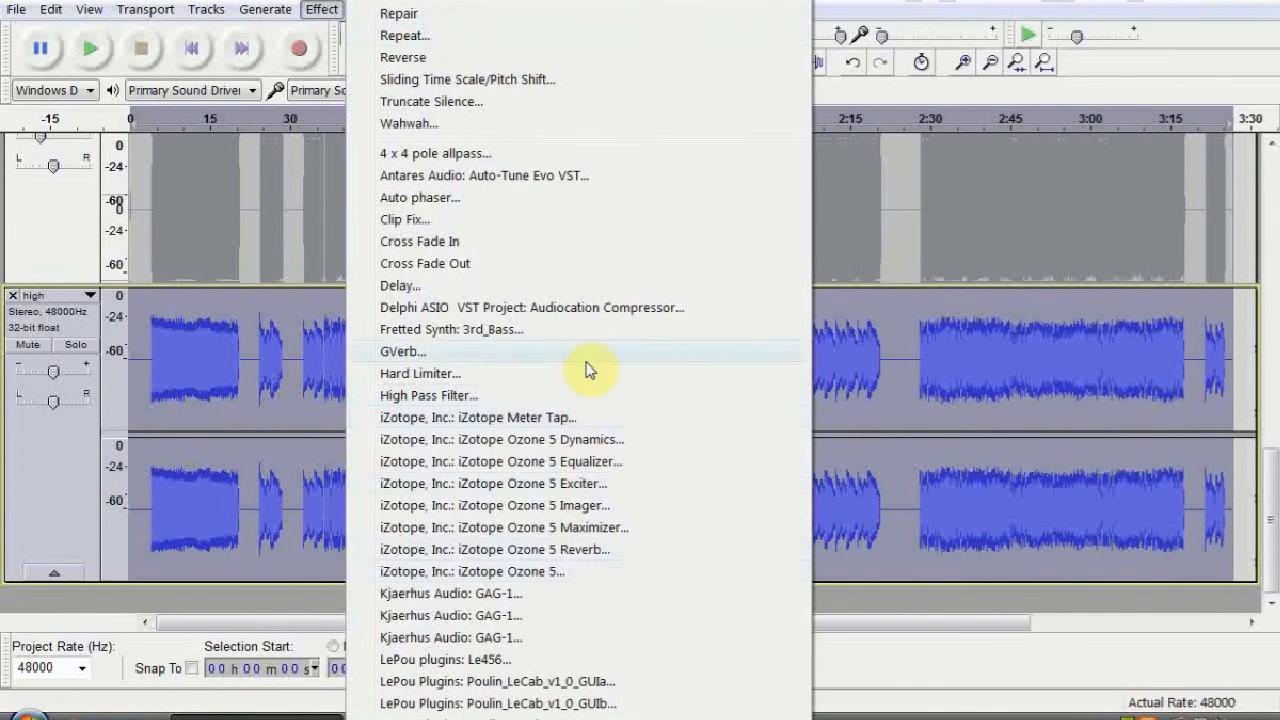
{"action": "left_click", "coordinate": [474, 330]}
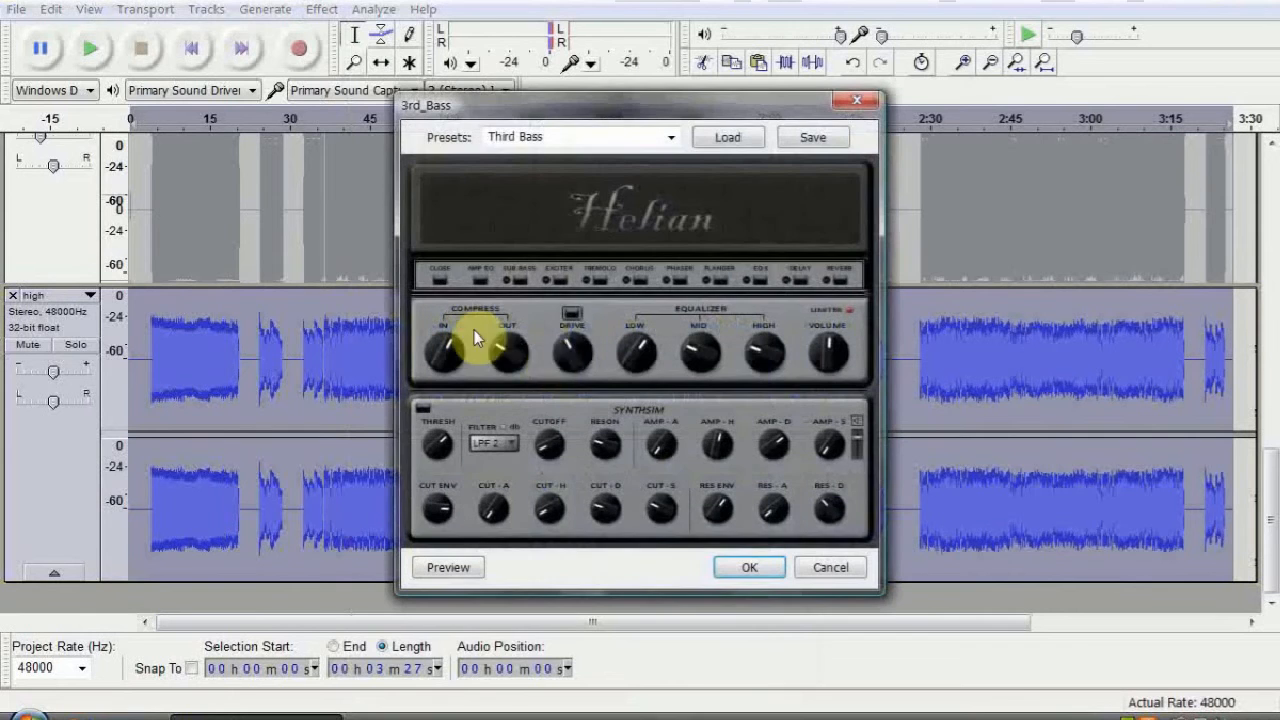
{"action": "left_click", "coordinate": [571, 318]}
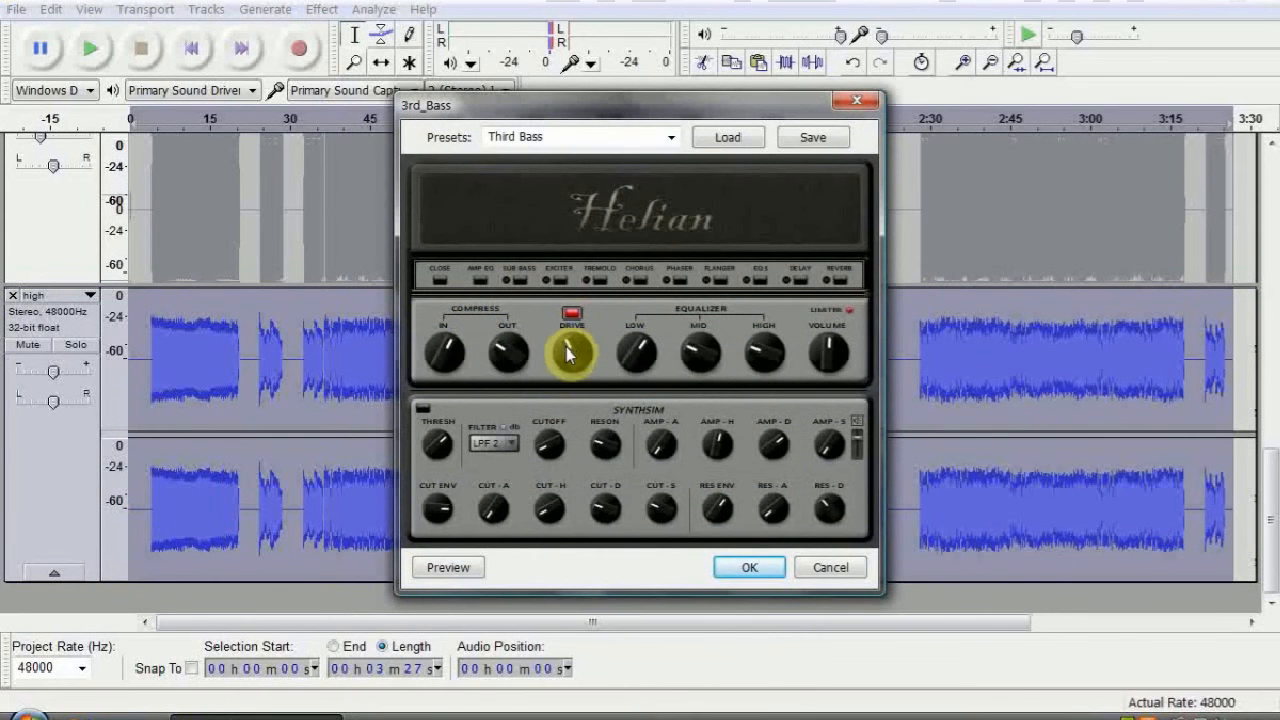
{"action": "left_click_drag", "start_coordinate": [567, 352], "coordinate": [567, 340]}
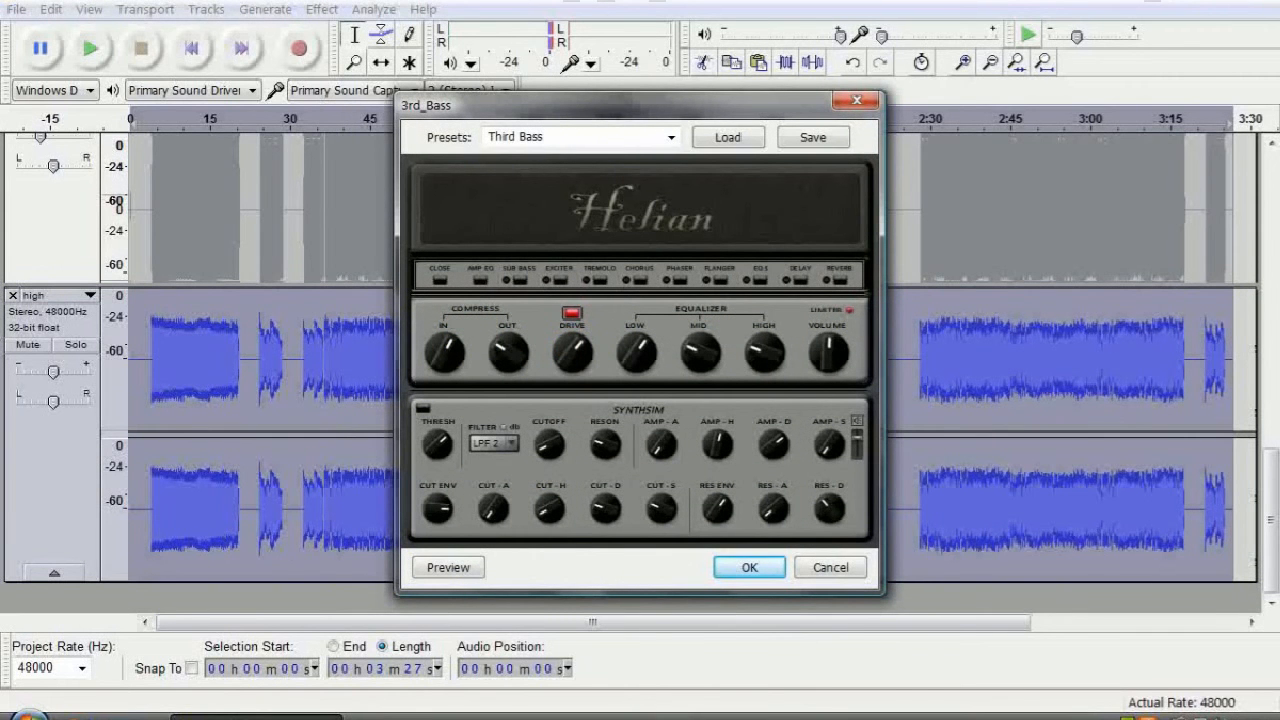
{"action": "left_click_drag", "start_coordinate": [568, 359], "coordinate": [568, 348]}
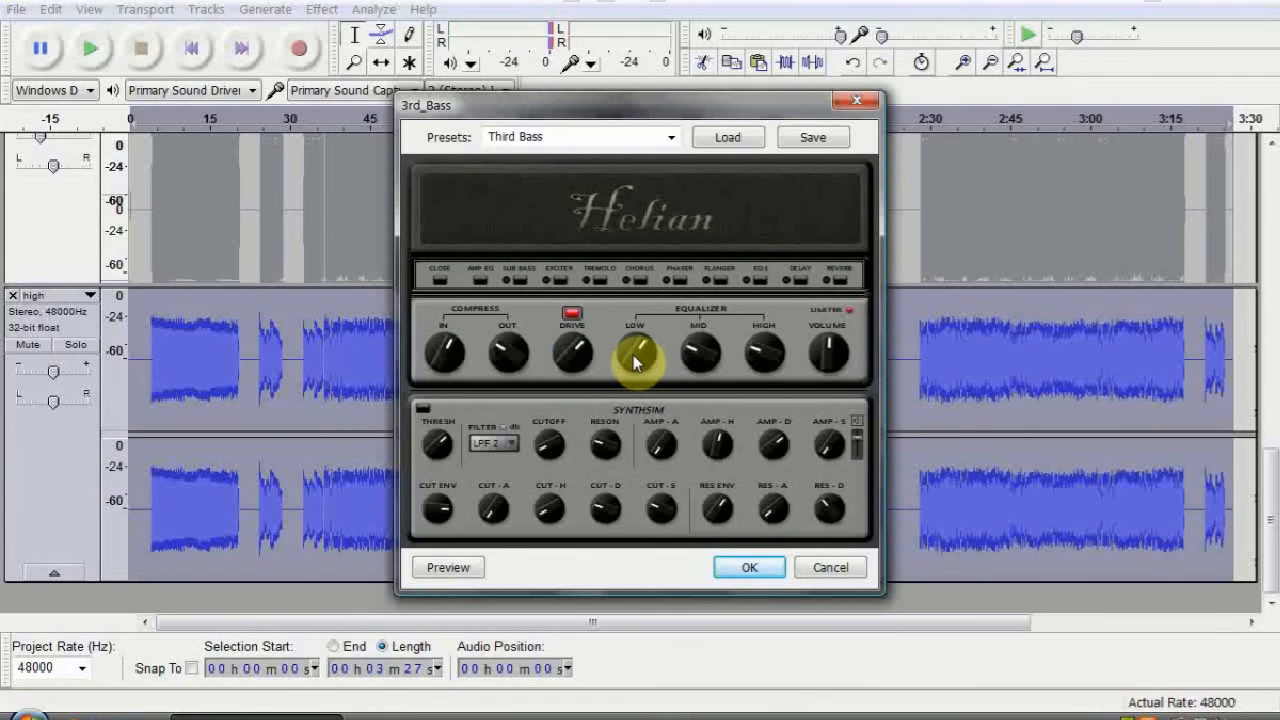
{"action": "left_click_drag", "start_coordinate": [634, 362], "coordinate": [634, 356]}
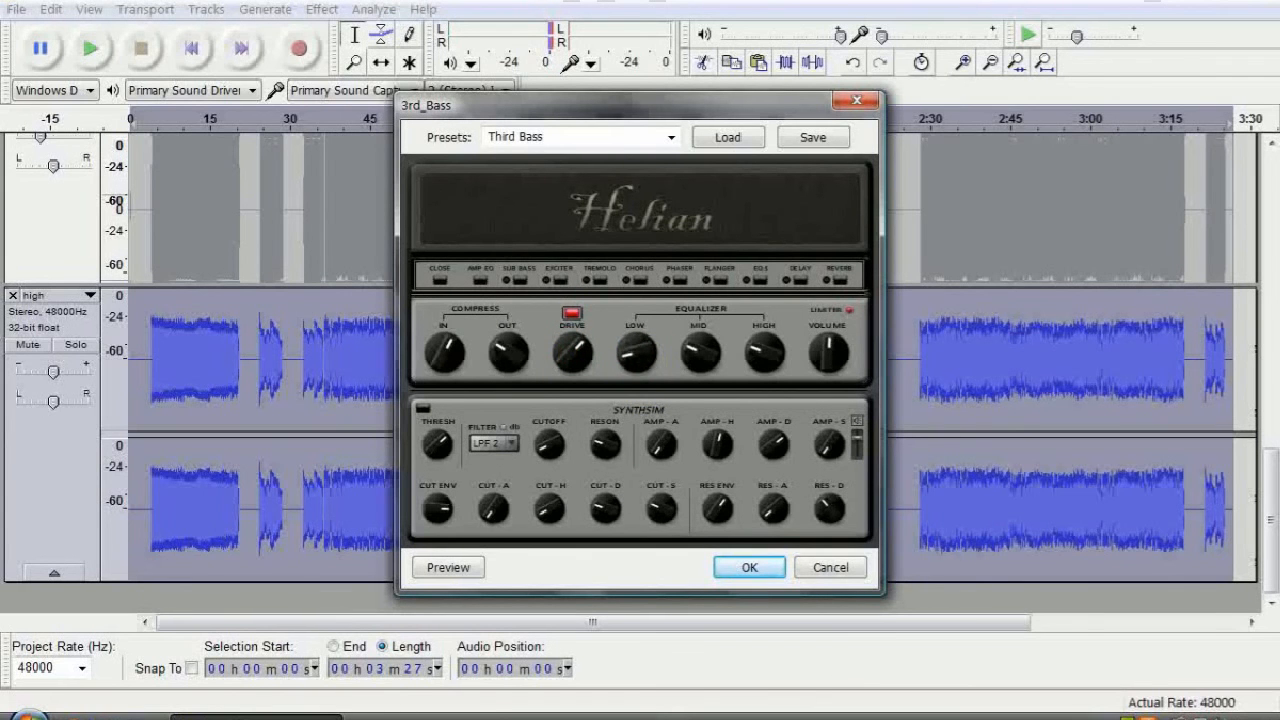
{"action": "left_click", "coordinate": [705, 330]}
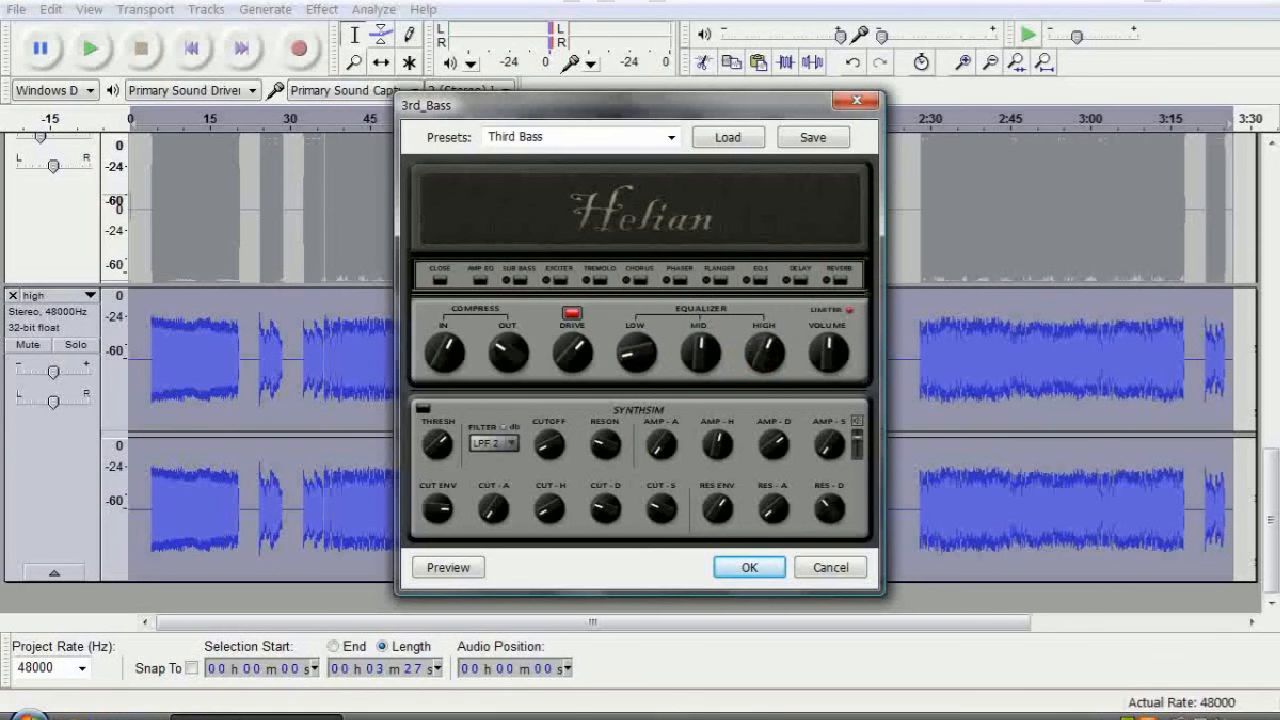
{"action": "left_click", "coordinate": [829, 350]}
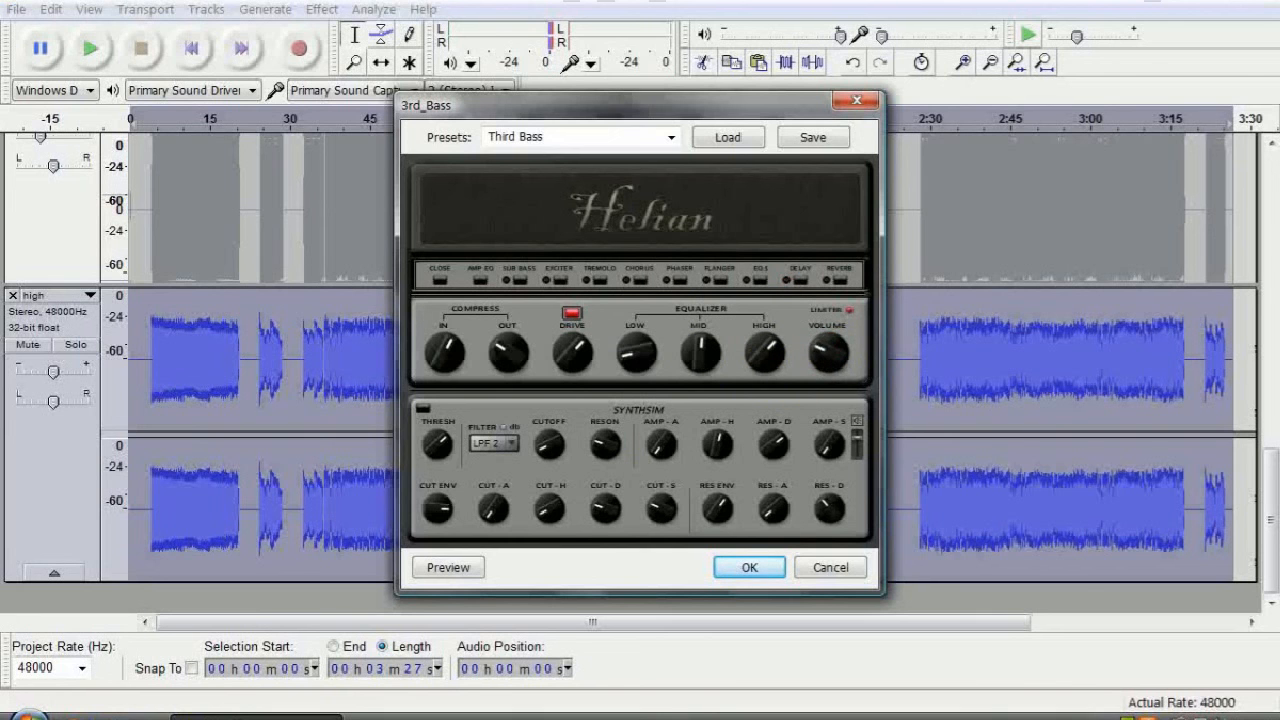
{"action": "left_click", "coordinate": [776, 566]}
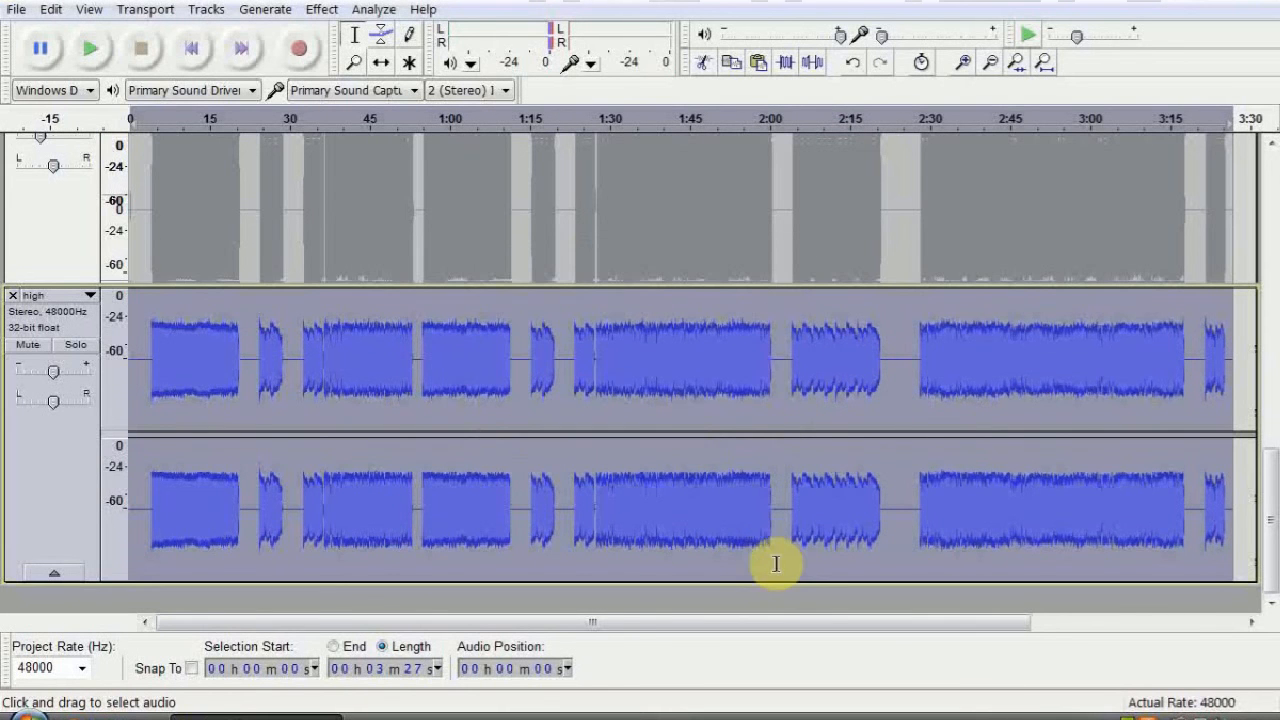
Unmute the low track and briefly play both bass layers in the mix from about 4 seconds.
{"action": "left_click", "coordinate": [147, 328]}
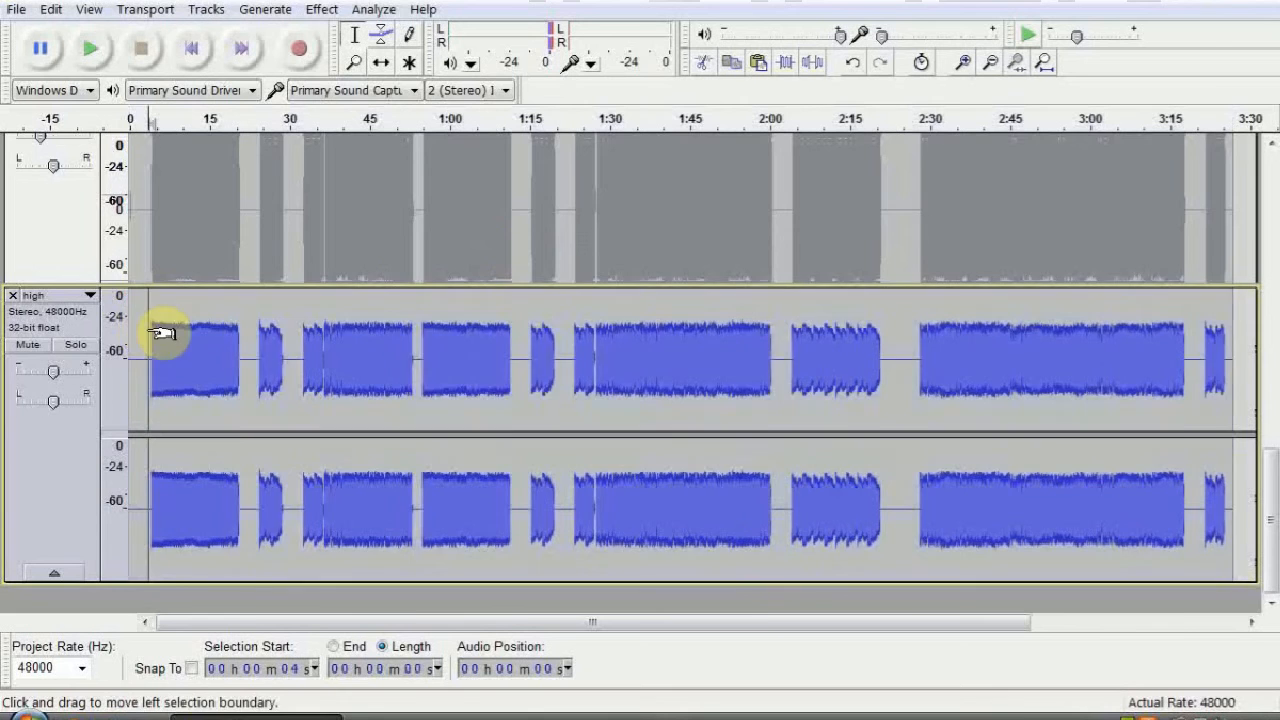
{"action": "scroll", "coordinate": [33, 210], "scroll_direction": "up", "scroll_amount": 3}
{"action": "left_click", "coordinate": [27, 176]}
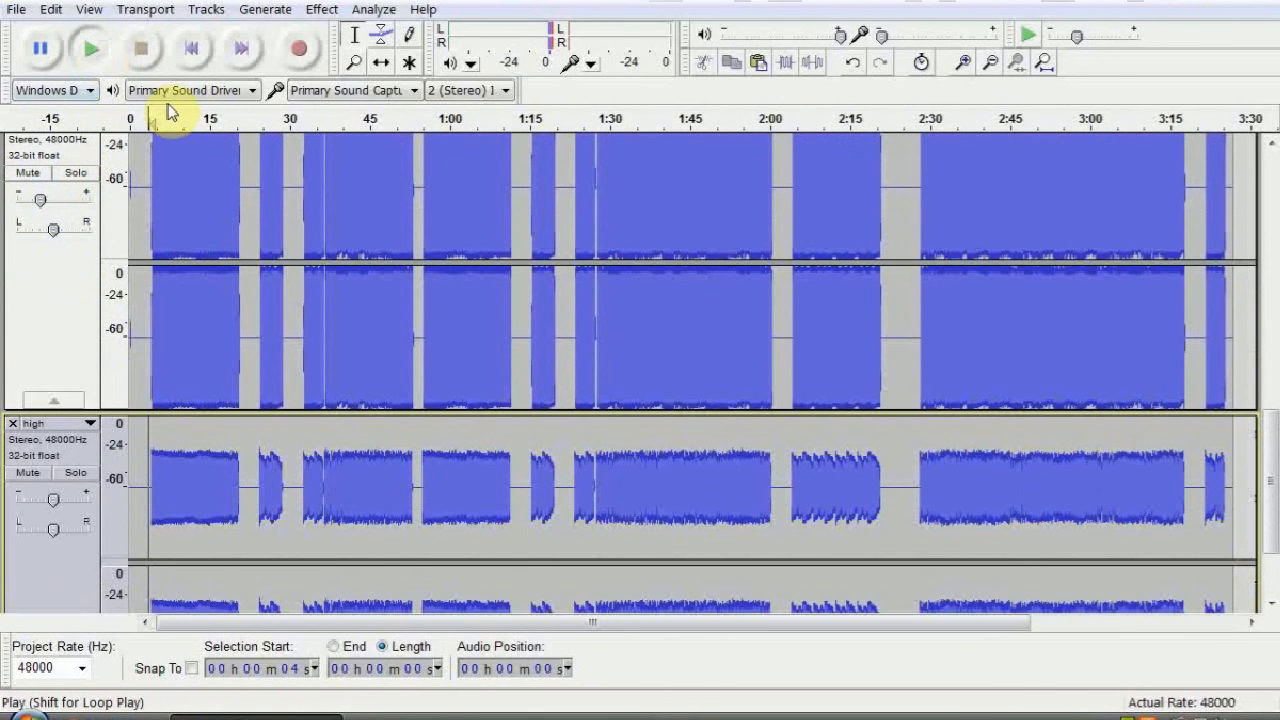
{"action": "scroll", "coordinate": [157, 302], "scroll_direction": "down", "scroll_amount": 2}
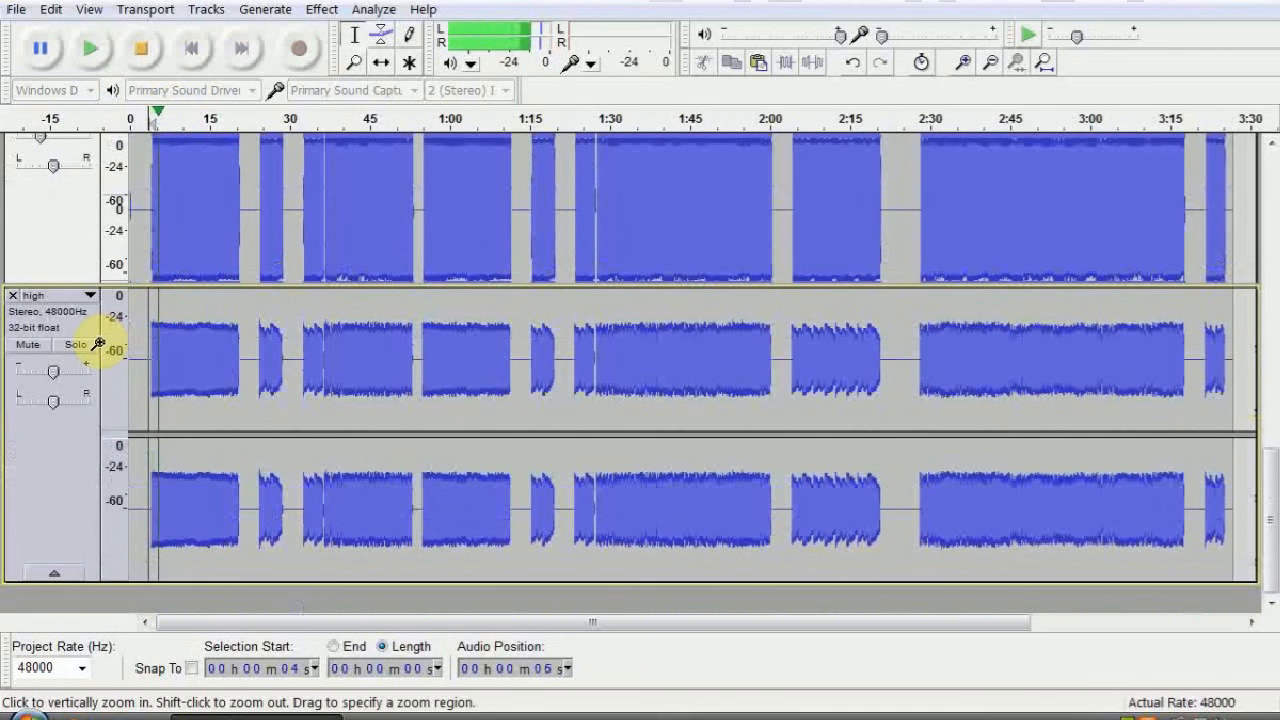
{"action": "left_click", "coordinate": [141, 48]}
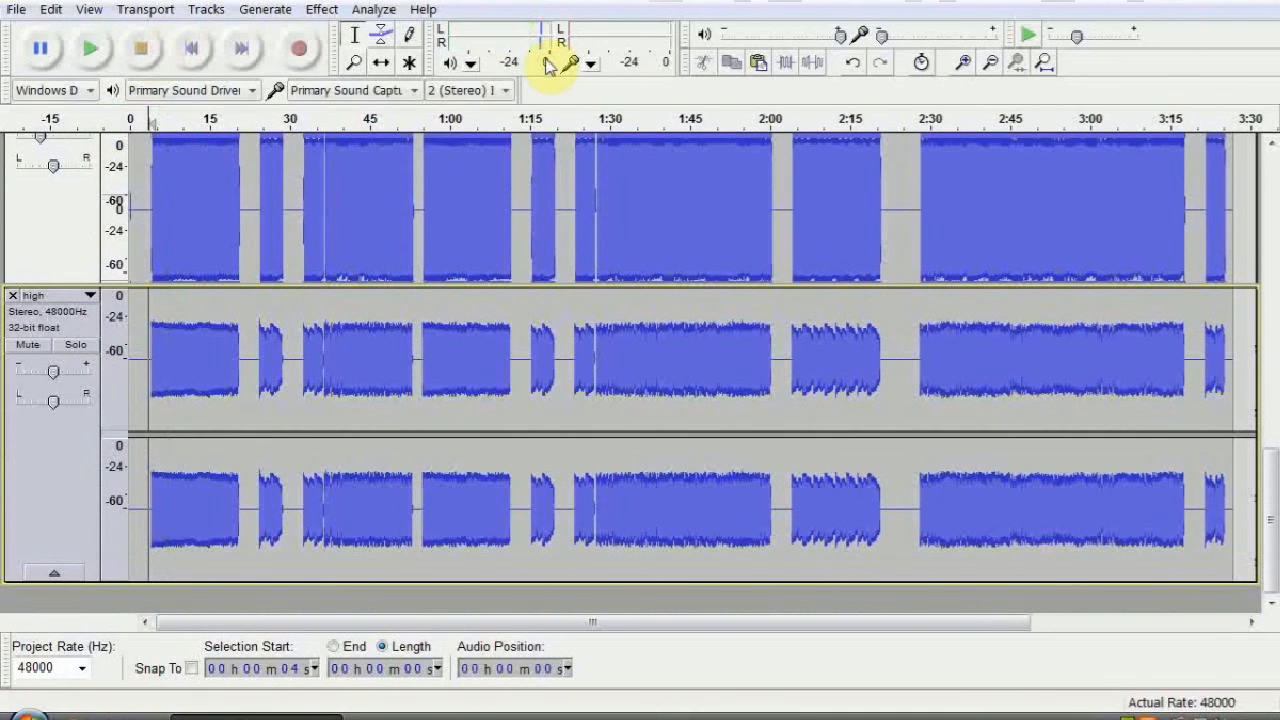
Time-shift the low track earlier so its first note starts at about 4.05 seconds, in line with the original bass track.
{"action": "left_click", "coordinate": [962, 62]}
{"action": "left_click", "coordinate": [962, 62]}
{"action": "left_click", "coordinate": [962, 62]}
{"action": "left_click", "coordinate": [962, 62]}
{"action": "left_click", "coordinate": [962, 62]}
{"action": "left_click", "coordinate": [962, 62]}
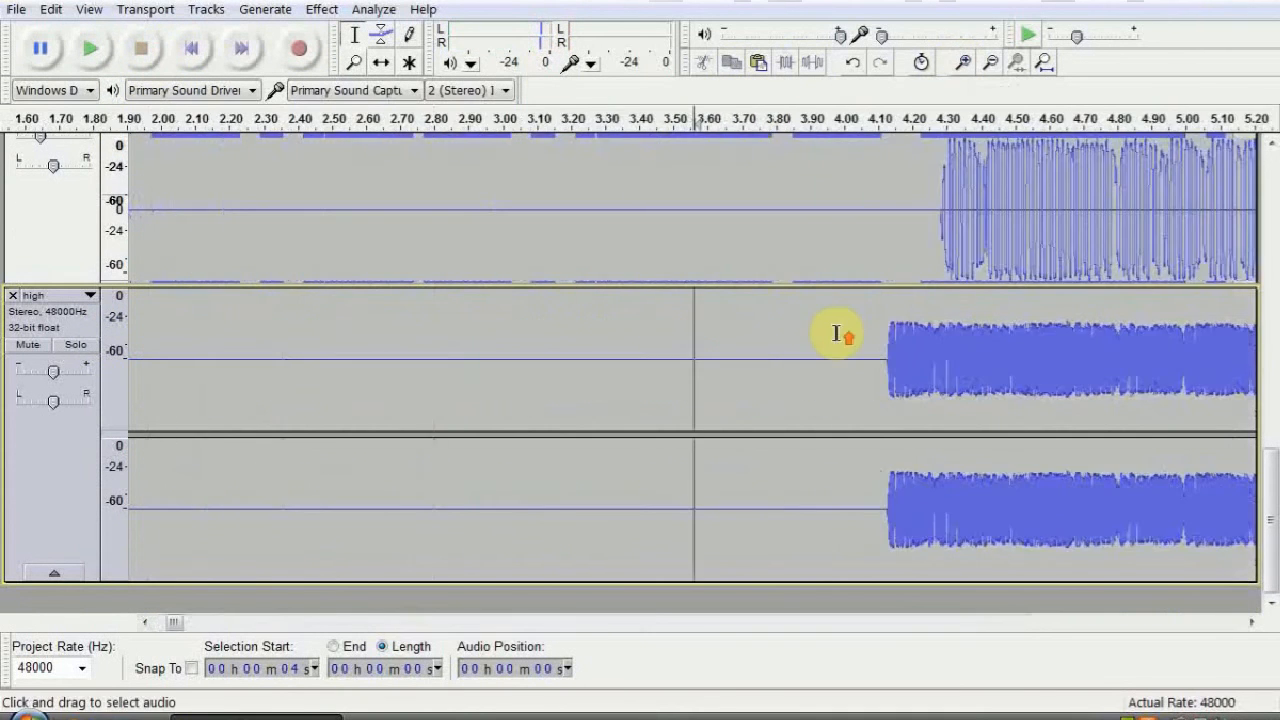
{"action": "scroll", "coordinate": [834, 334], "scroll_direction": "down", "scroll_amount": 2}
{"action": "scroll", "coordinate": [874, 345], "scroll_direction": "down", "scroll_amount": 1}
{"action": "left_click", "coordinate": [869, 346]}
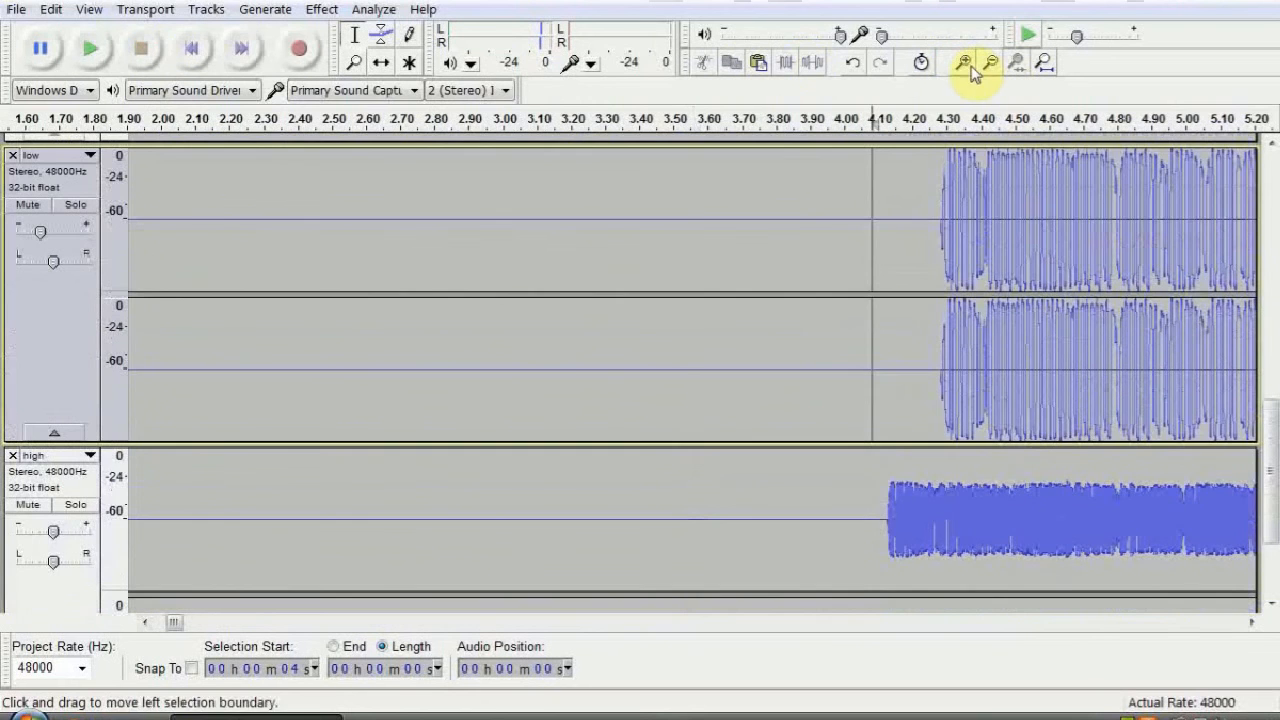
{"action": "left_click", "coordinate": [962, 62]}
{"action": "scroll", "coordinate": [815, 321], "scroll_direction": "up", "scroll_amount": 2}
{"action": "left_click", "coordinate": [381, 62]}
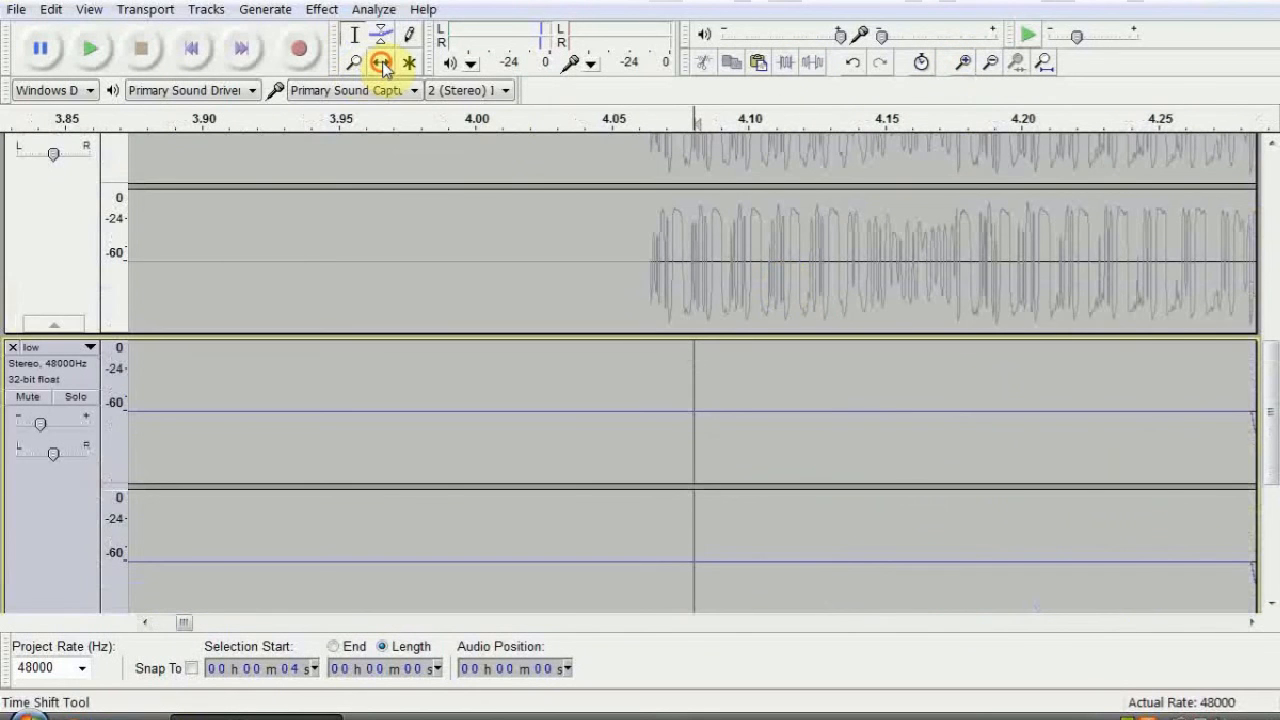
{"action": "left_click_drag", "start_coordinate": [856, 398], "coordinate": [516, 393]}
{"action": "left_click_drag", "start_coordinate": [1012, 390], "coordinate": [743, 374]}
Time-shift the high track earlier so its first note lines up with the low track's onset at about 4.05 seconds.
{"action": "scroll", "coordinate": [760, 378], "scroll_direction": "down", "scroll_amount": 2}
{"action": "scroll", "coordinate": [762, 378], "scroll_direction": "down", "scroll_amount": 3}
{"action": "left_click_drag", "start_coordinate": [1020, 434], "coordinate": [831, 427]}
Play the mix from about 4 seconds and lower the high track's gain to -4 dB, comparing with that track briefly muted.
{"action": "left_click", "coordinate": [553, 122]}
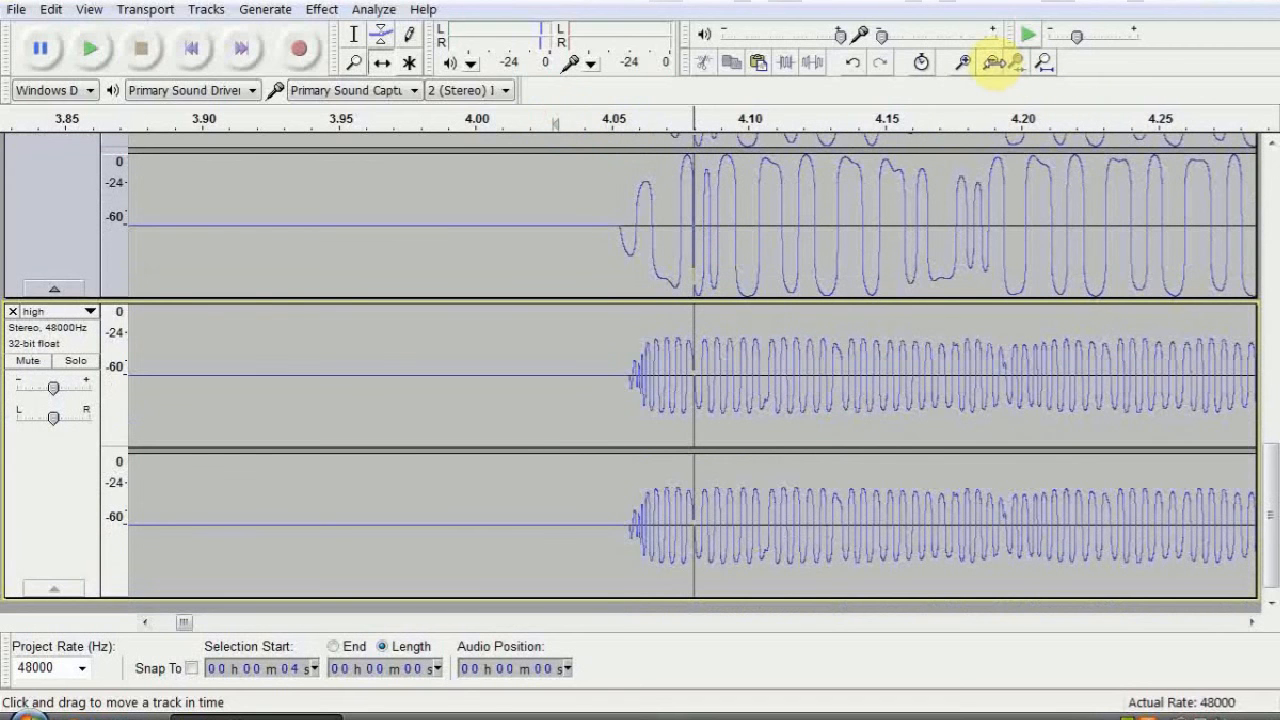
{"action": "left_click", "coordinate": [996, 66]}
{"action": "left_click", "coordinate": [996, 66]}
{"action": "left_click", "coordinate": [996, 66]}
{"action": "left_click", "coordinate": [996, 66]}
{"action": "left_click", "coordinate": [996, 66]}
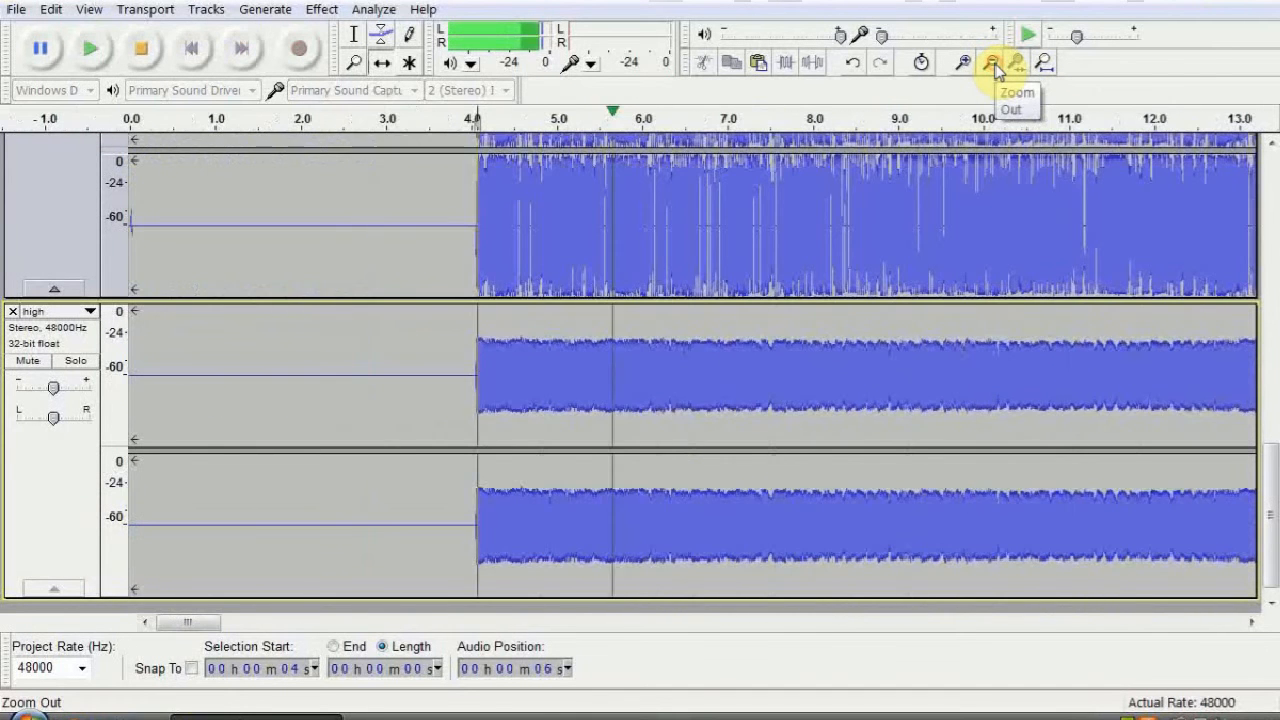
{"action": "left_click", "coordinate": [996, 66]}
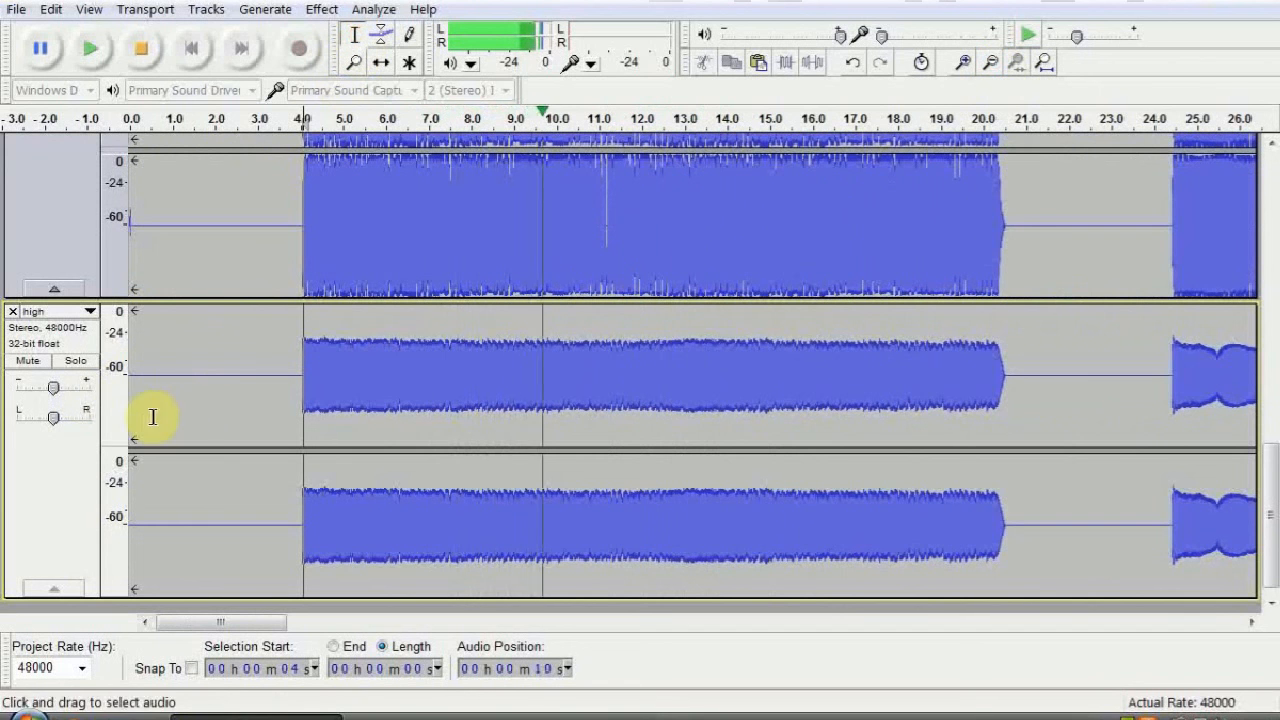
{"action": "left_click_drag", "start_coordinate": [55, 398], "coordinate": [50, 395]}
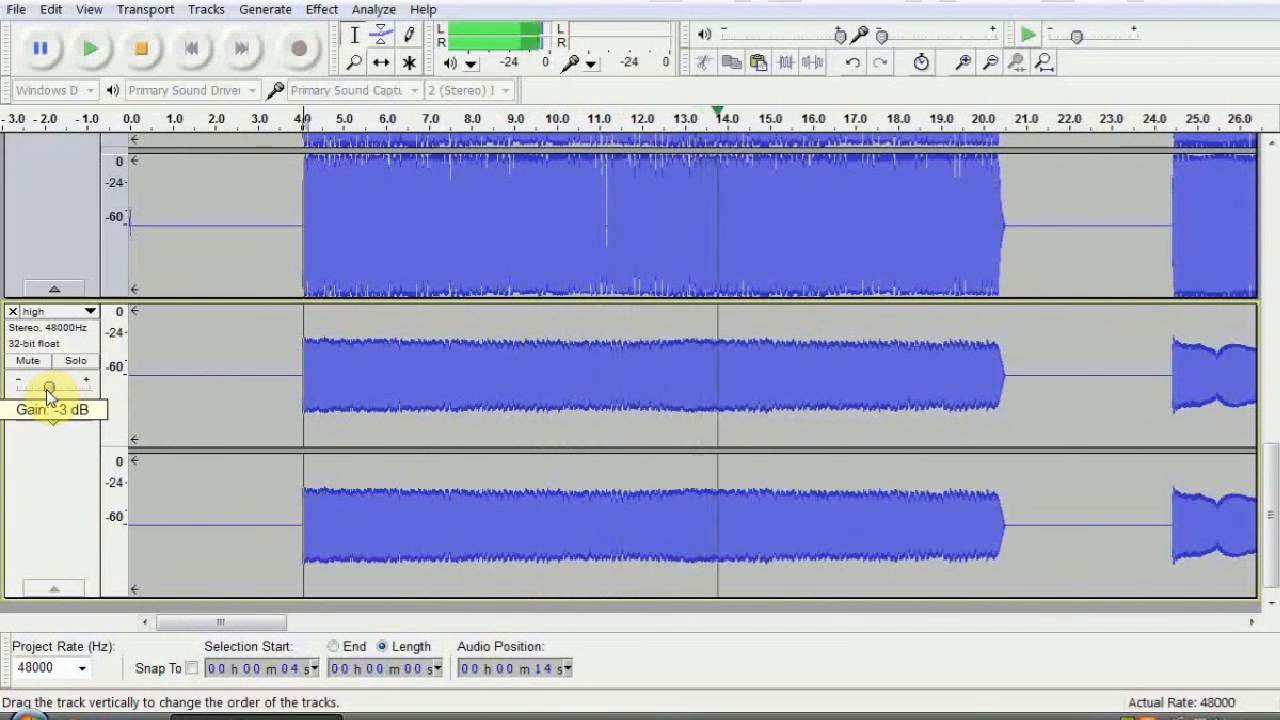
{"action": "left_click", "coordinate": [33, 364]}
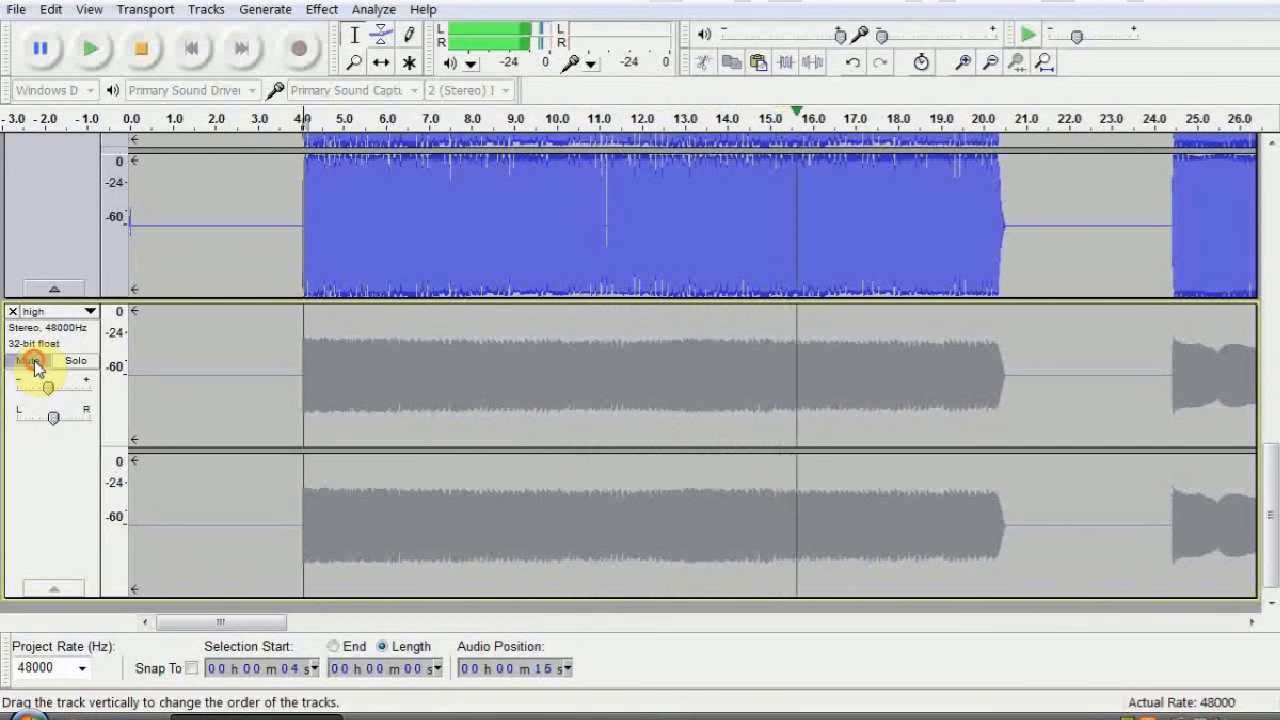
{"action": "left_click", "coordinate": [34, 363]}
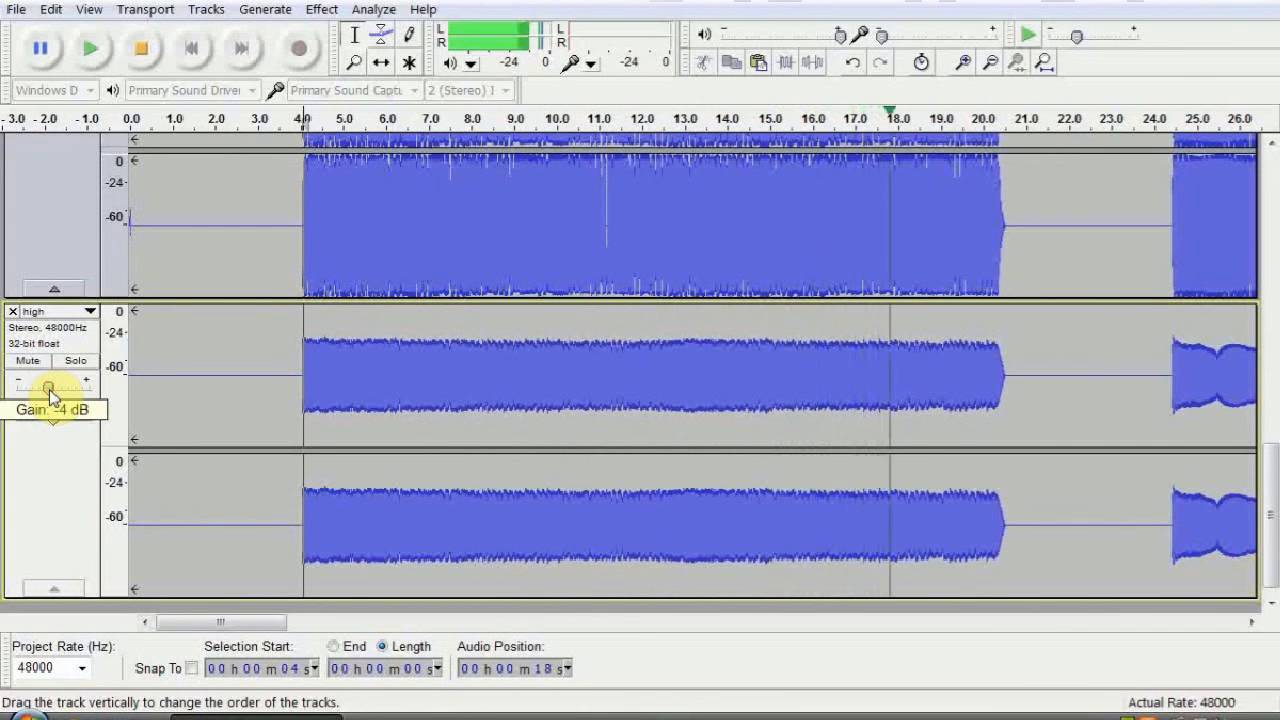
Continue playback from about 36 seconds and lower the high track's gain to -5 dB, comparing with that track briefly muted.
{"action": "left_click", "coordinate": [989, 64]}
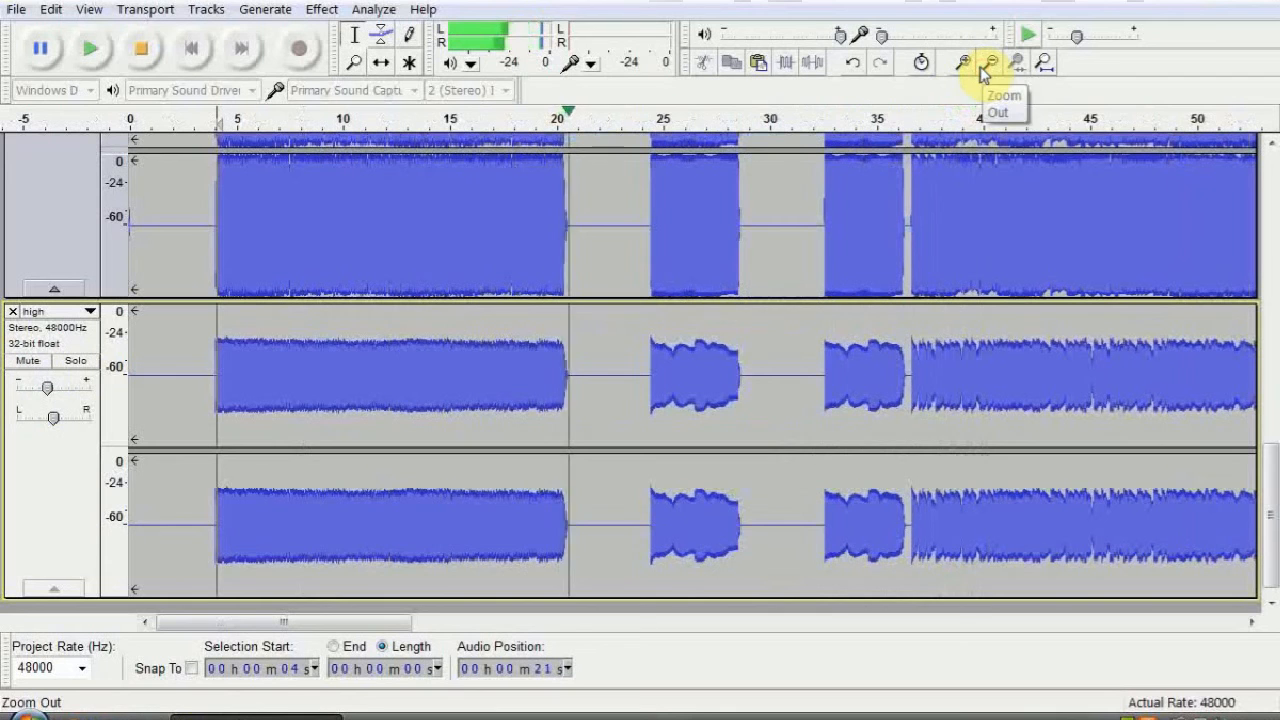
{"action": "left_click", "coordinate": [903, 122]}
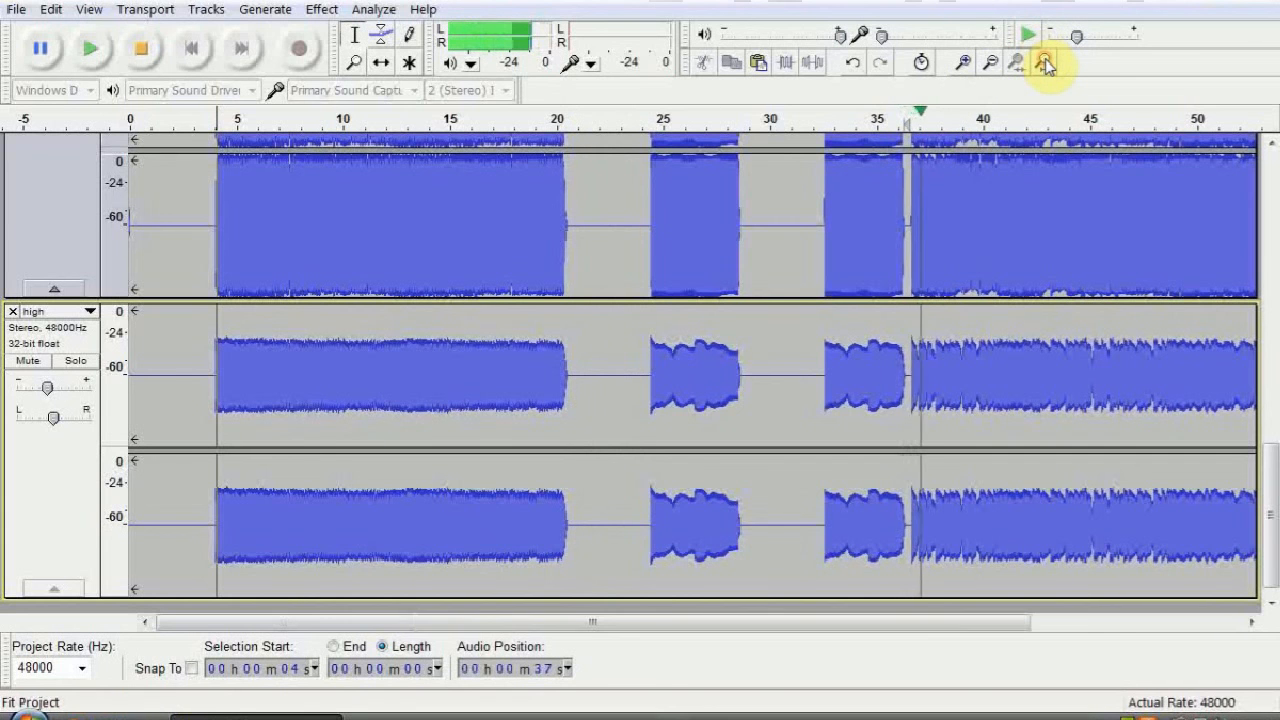
{"action": "left_click", "coordinate": [1045, 63]}
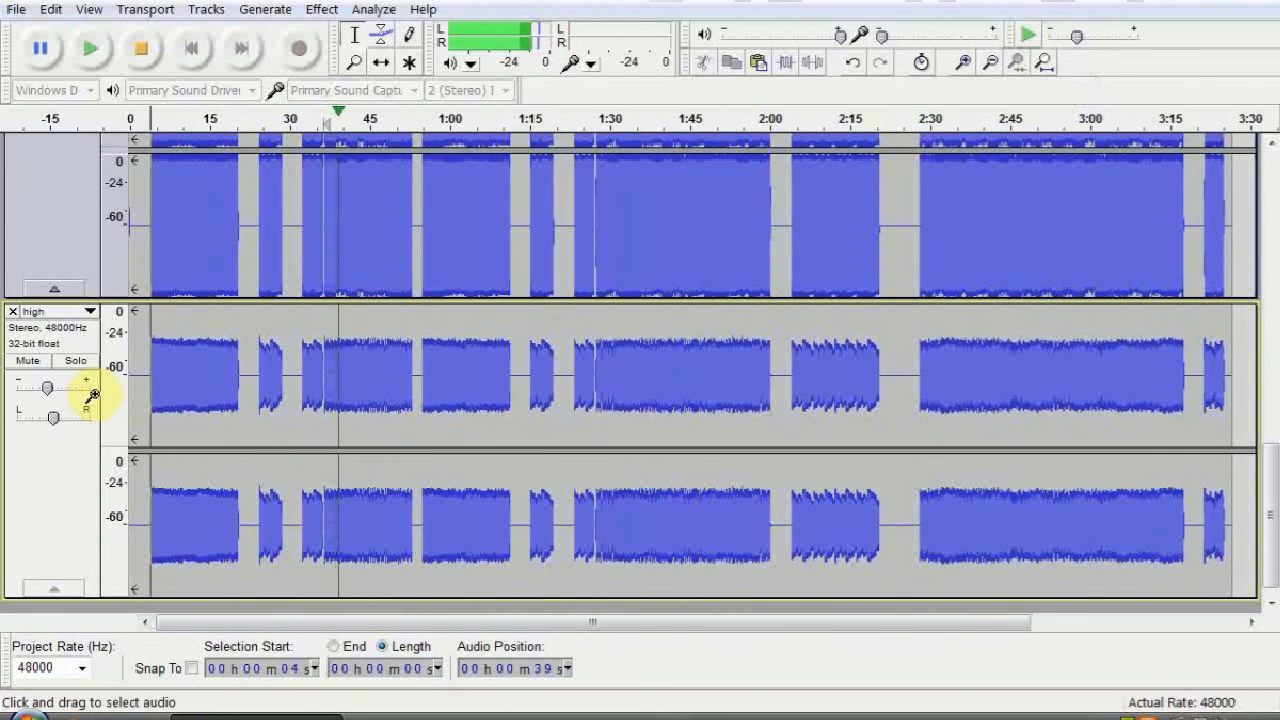
{"action": "left_click", "coordinate": [40, 361]}
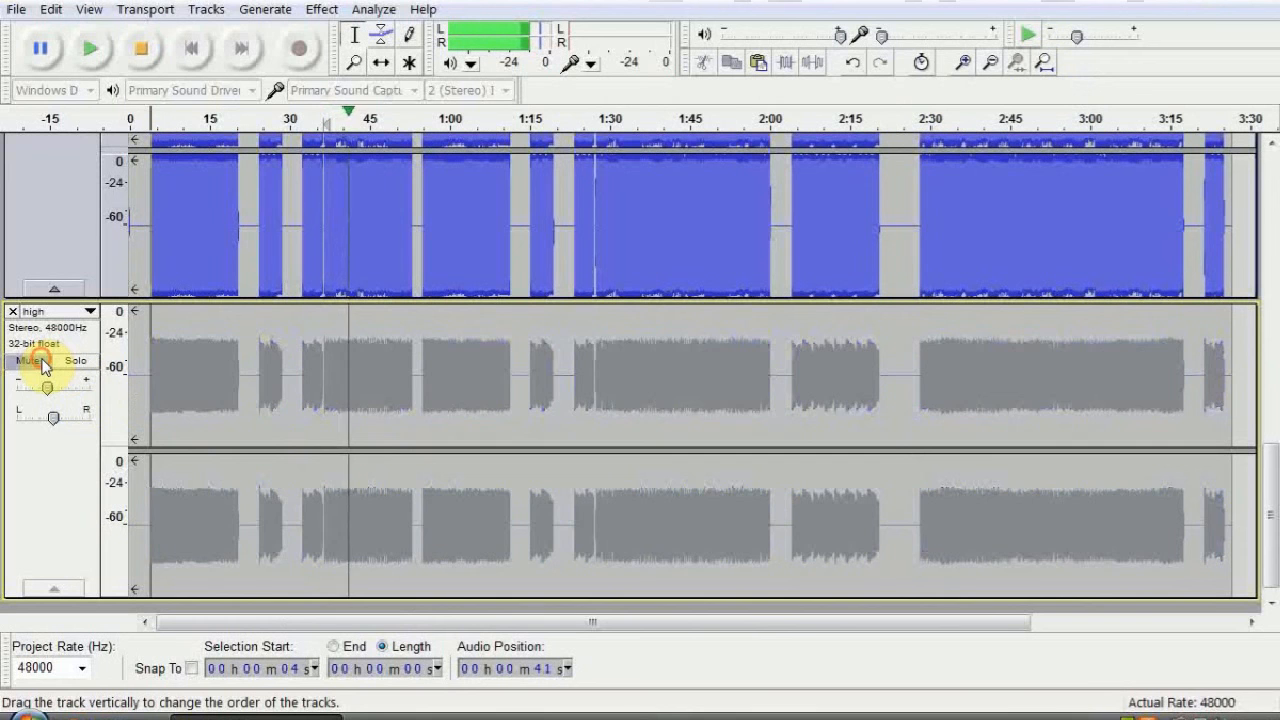
{"action": "left_click", "coordinate": [40, 361]}
{"action": "left_click", "coordinate": [48, 390]}
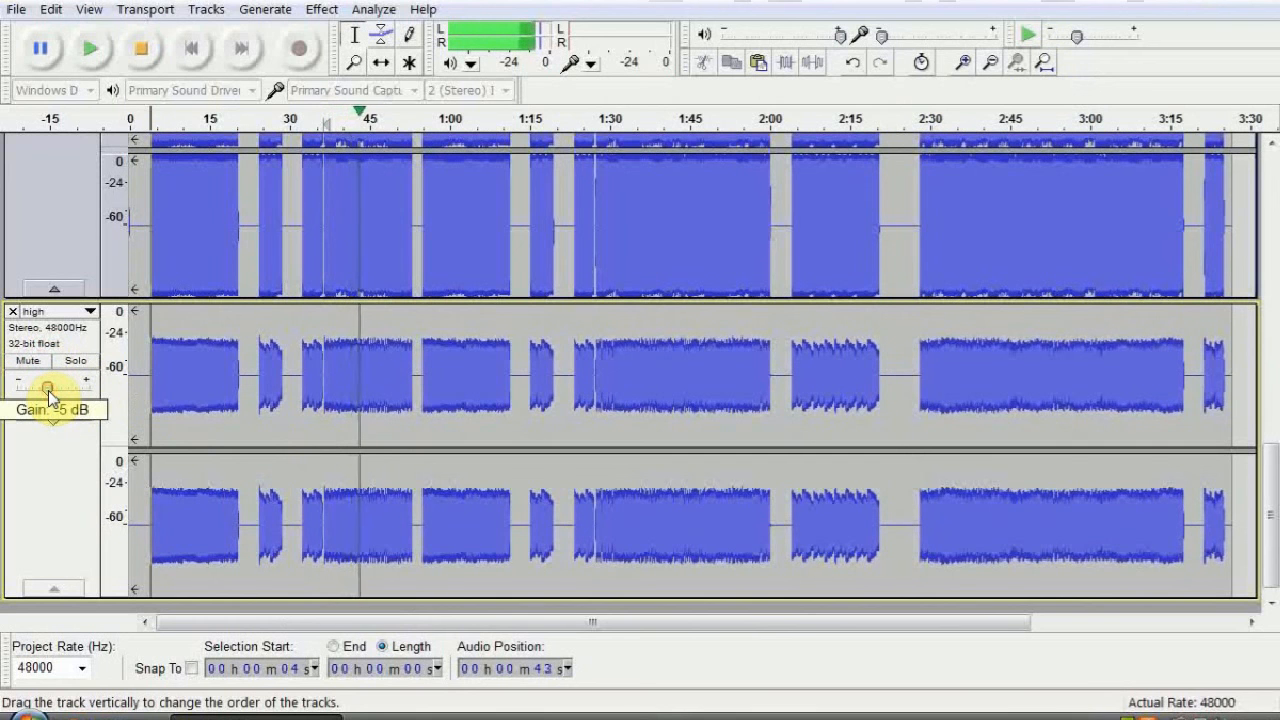
Solo the low and high tracks during playback, comparing the pair with the high track briefly taken out of solo.
{"action": "scroll", "coordinate": [186, 394], "scroll_direction": "up", "scroll_amount": 3}
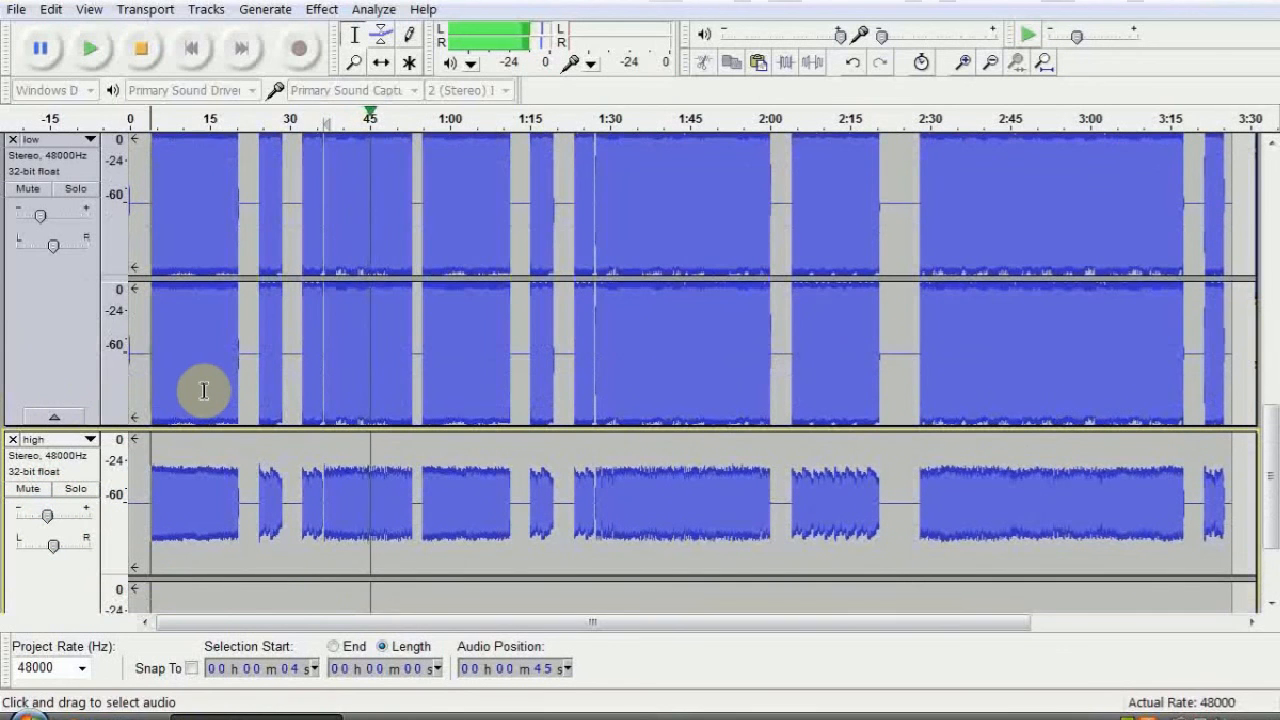
{"action": "left_click", "coordinate": [77, 492]}
{"action": "left_click", "coordinate": [75, 189]}
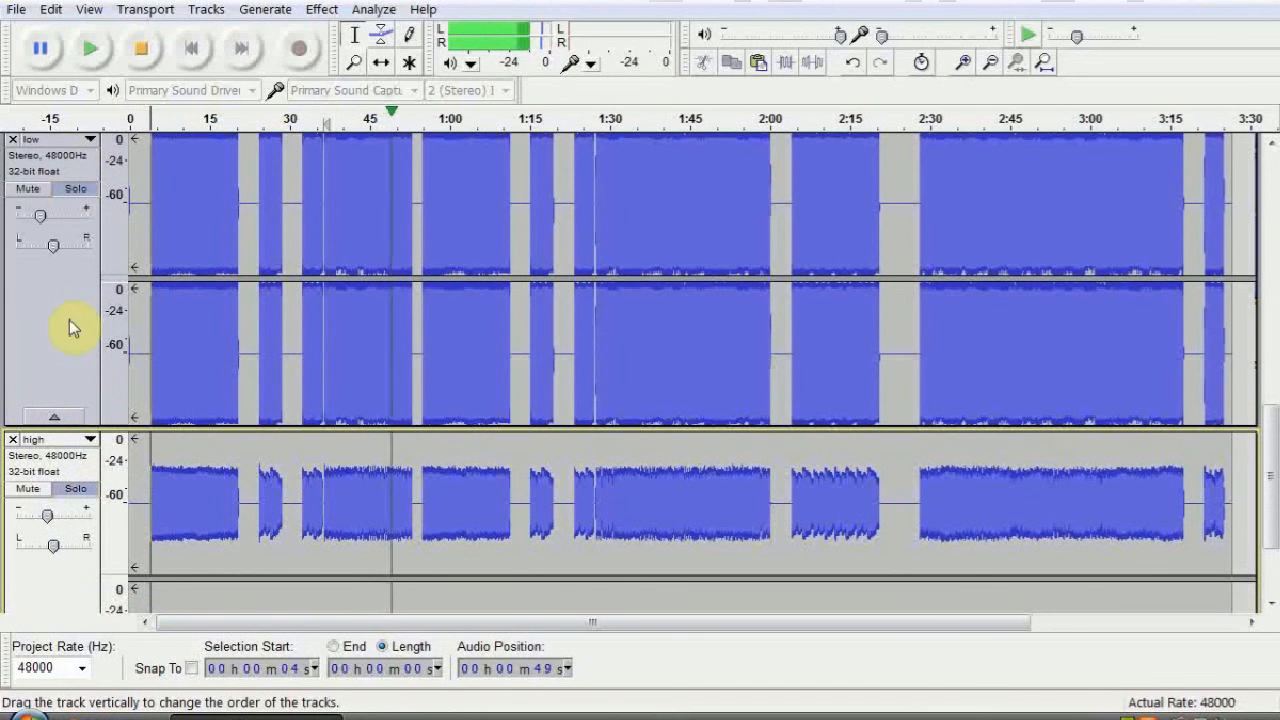
{"action": "left_click", "coordinate": [76, 489]}
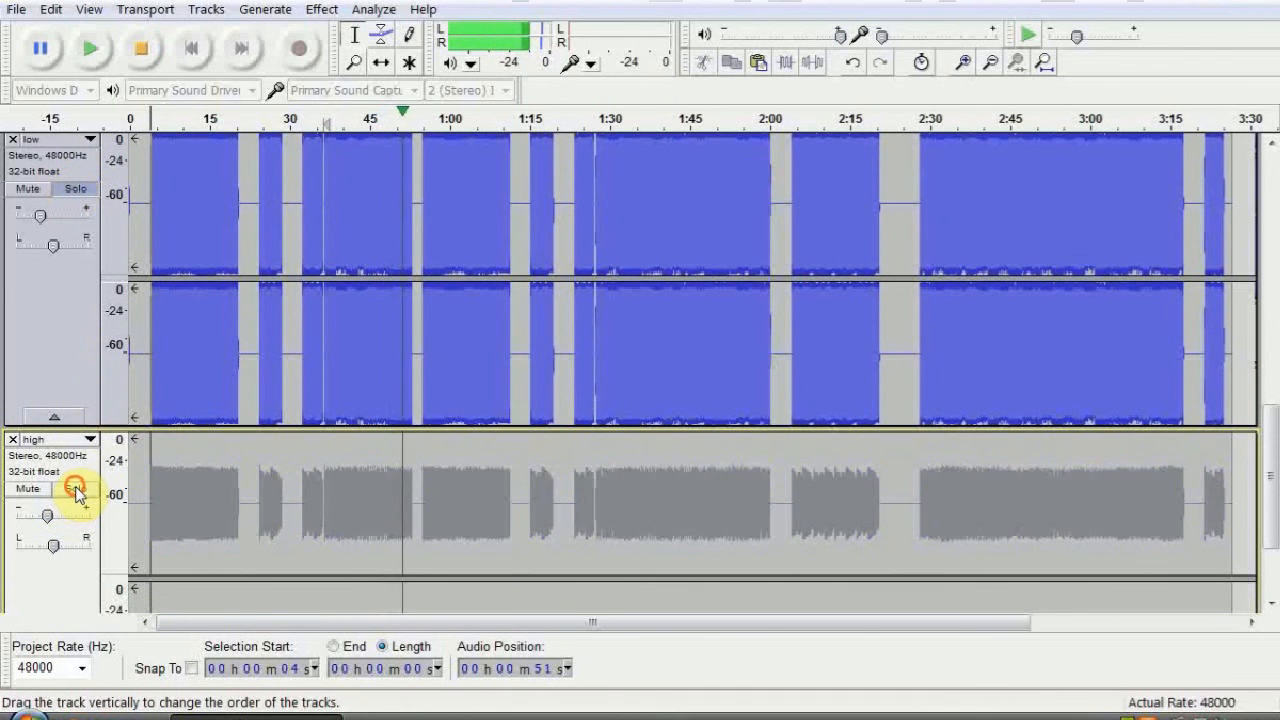
{"action": "left_click", "coordinate": [77, 490]}
Raise the high track's gain slightly above -5 dB while both layers are soloed, comparing with its solo toggled off and on.
{"action": "mouse_move", "coordinate": [49, 515]}
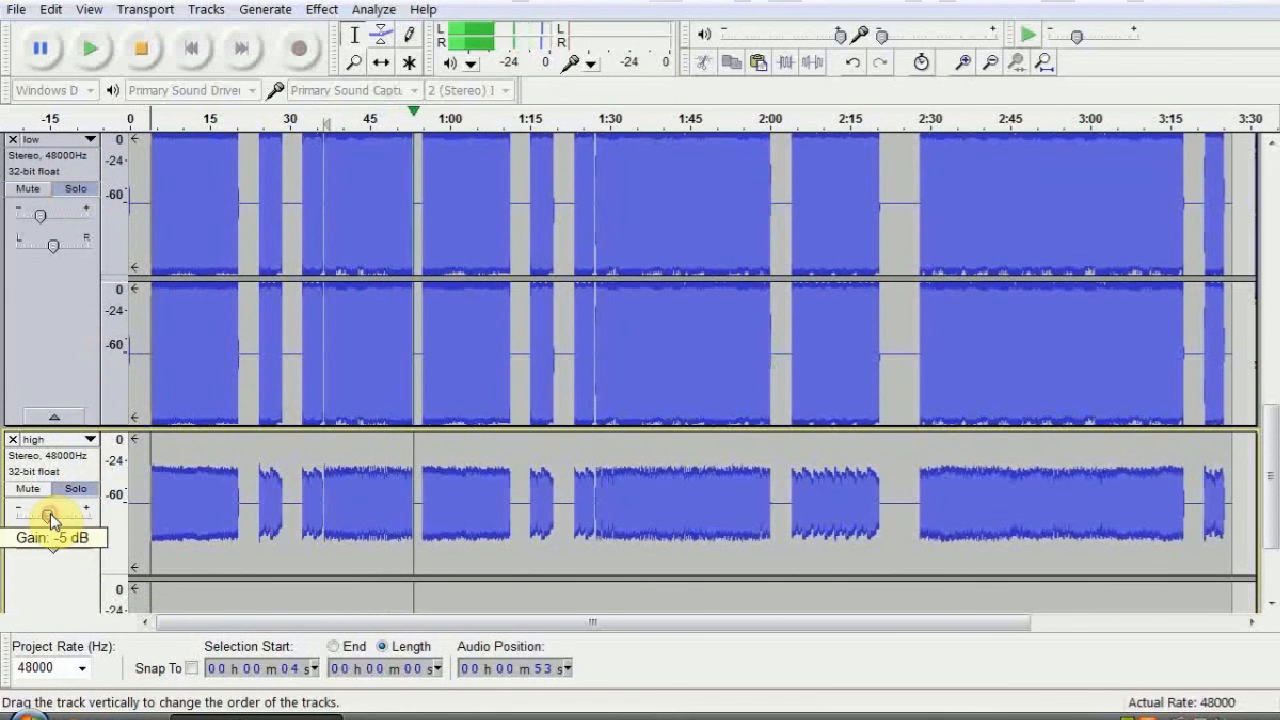
{"action": "left_click_drag", "start_coordinate": [52, 513], "coordinate": [54, 513]}
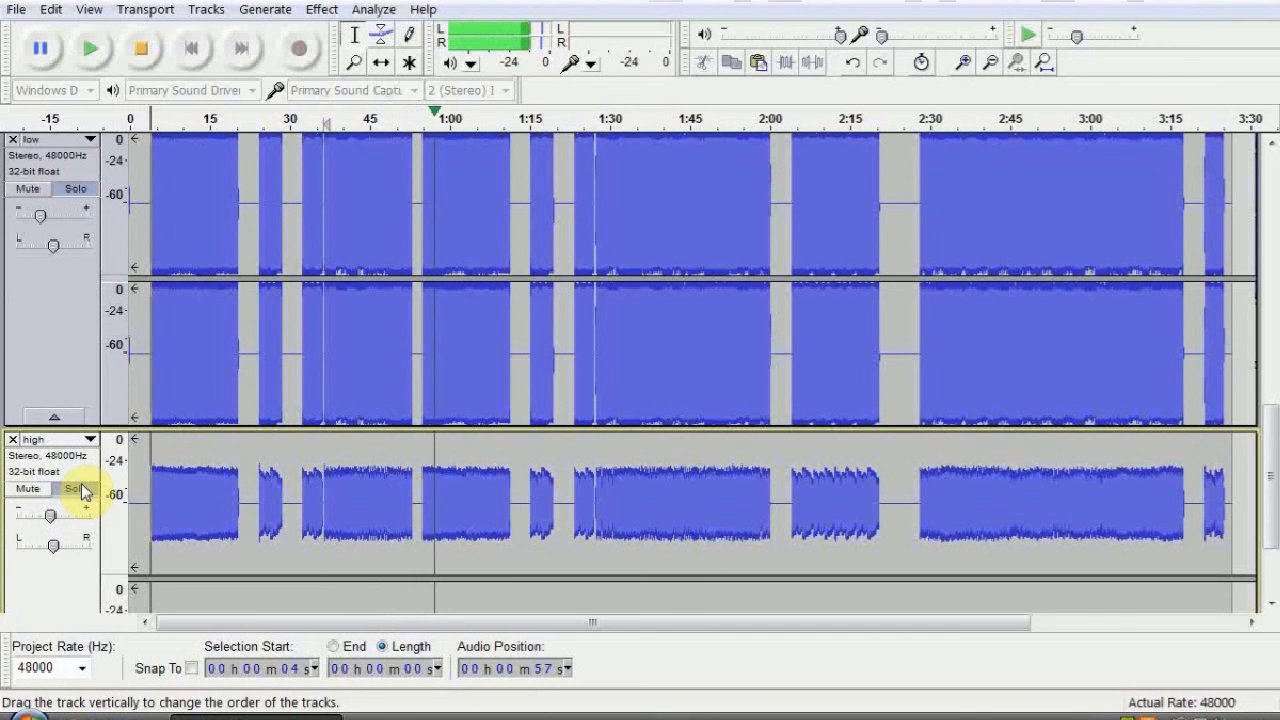
{"action": "left_click", "coordinate": [82, 490]}
{"action": "left_click", "coordinate": [84, 489]}
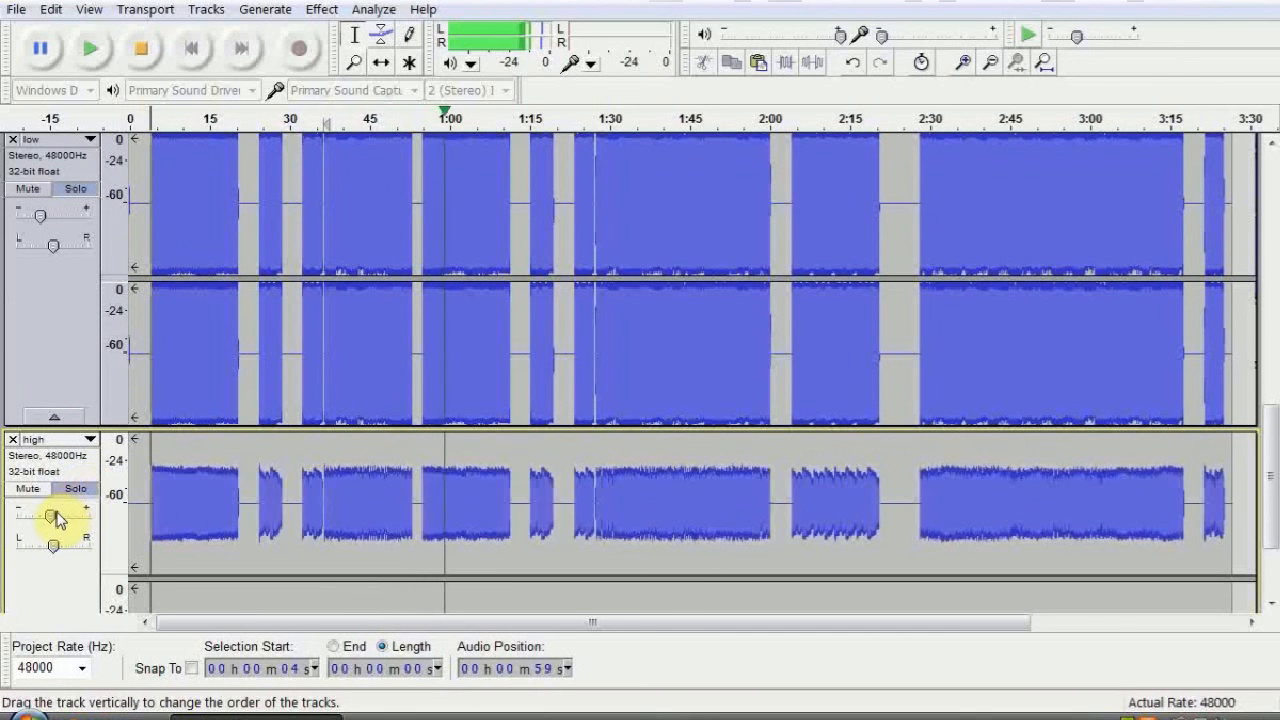
{"action": "left_click_drag", "start_coordinate": [53, 515], "coordinate": [48, 515]}
{"action": "left_click", "coordinate": [74, 490]}
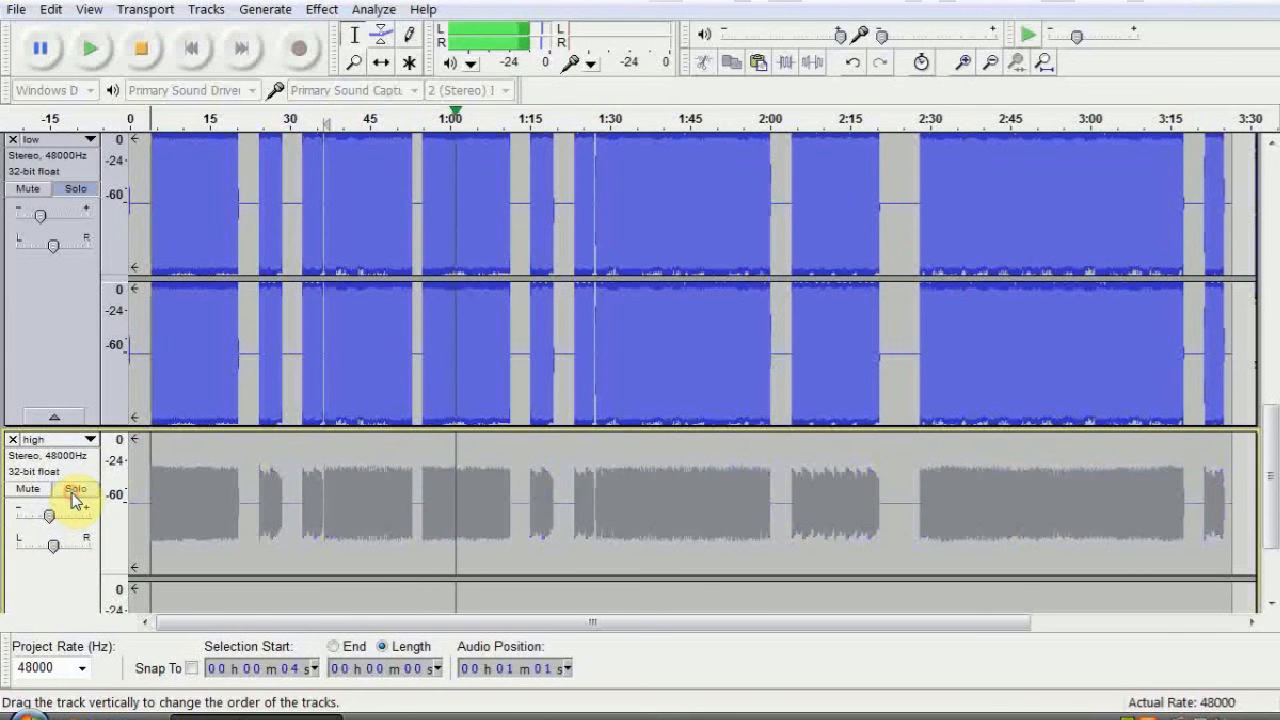
{"action": "left_click", "coordinate": [71, 491]}
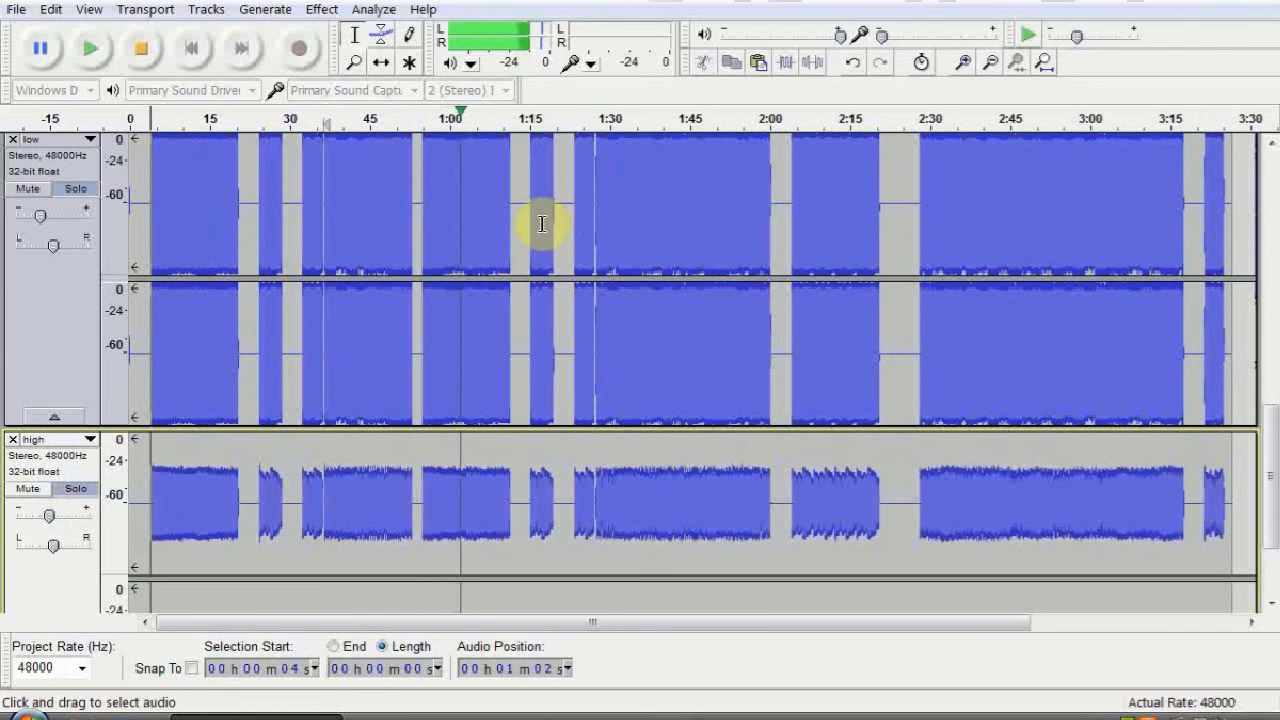
Continue playback from about 1:30, listen to the layers with and without the high track, audition it alone, and clear both solos.
{"action": "left_click", "coordinate": [605, 126]}
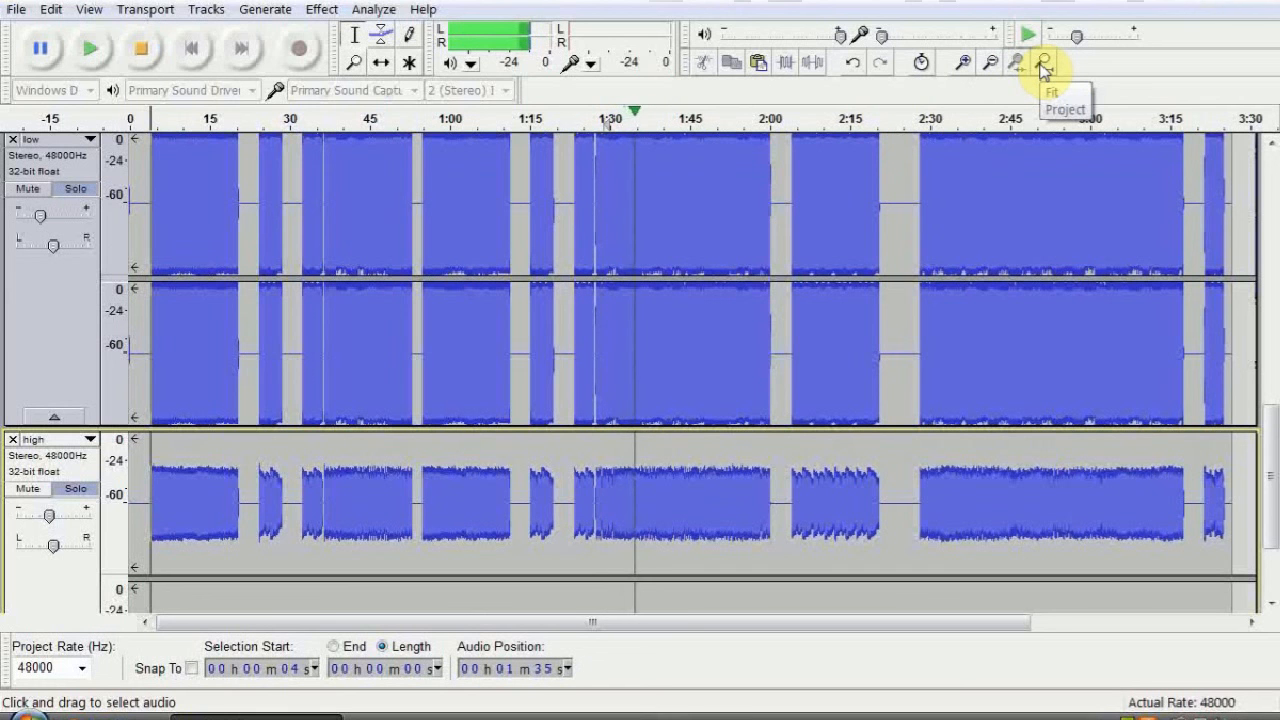
{"action": "left_click", "coordinate": [78, 492]}
{"action": "left_click", "coordinate": [82, 500]}
{"action": "left_click", "coordinate": [84, 191]}
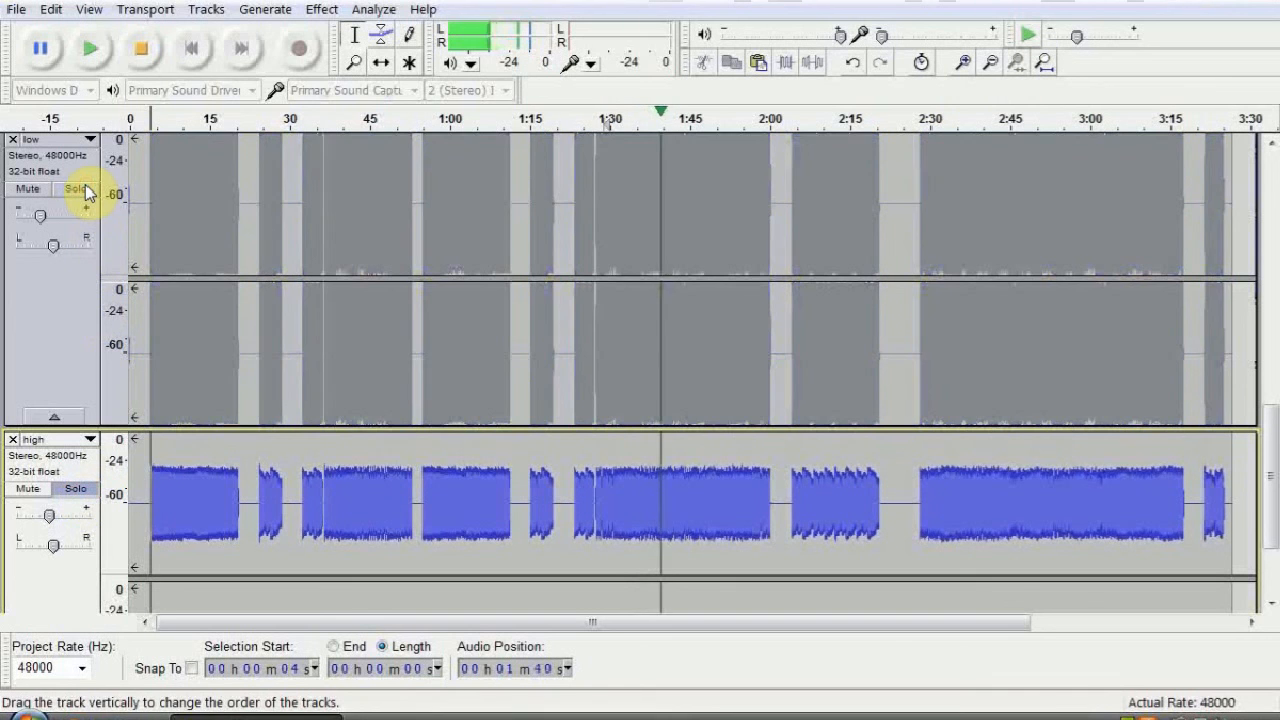
{"action": "left_click", "coordinate": [77, 490]}
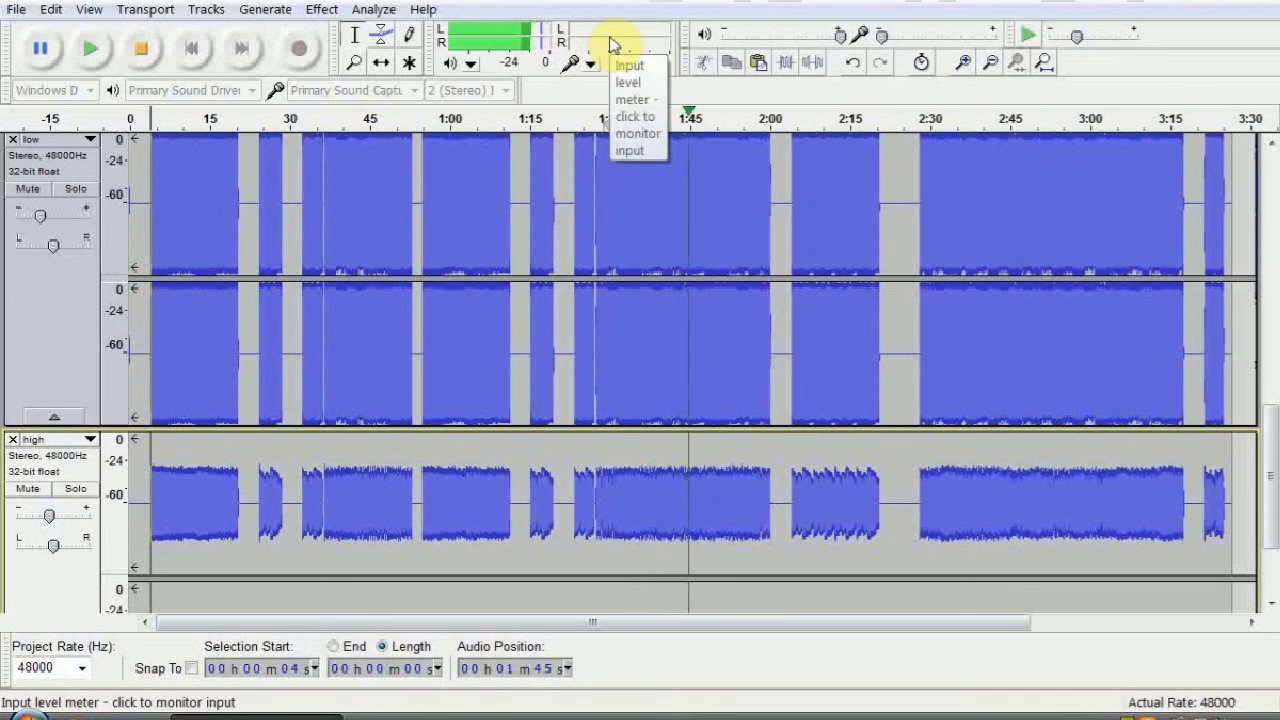
Unmute the raw bass track and mute the high and low tracks to hear the unprocessed bass in the mix, and stop playback.
{"action": "scroll", "coordinate": [470, 293], "scroll_direction": "up", "scroll_amount": 3}
{"action": "scroll", "coordinate": [467, 294], "scroll_direction": "up", "scroll_amount": 3}
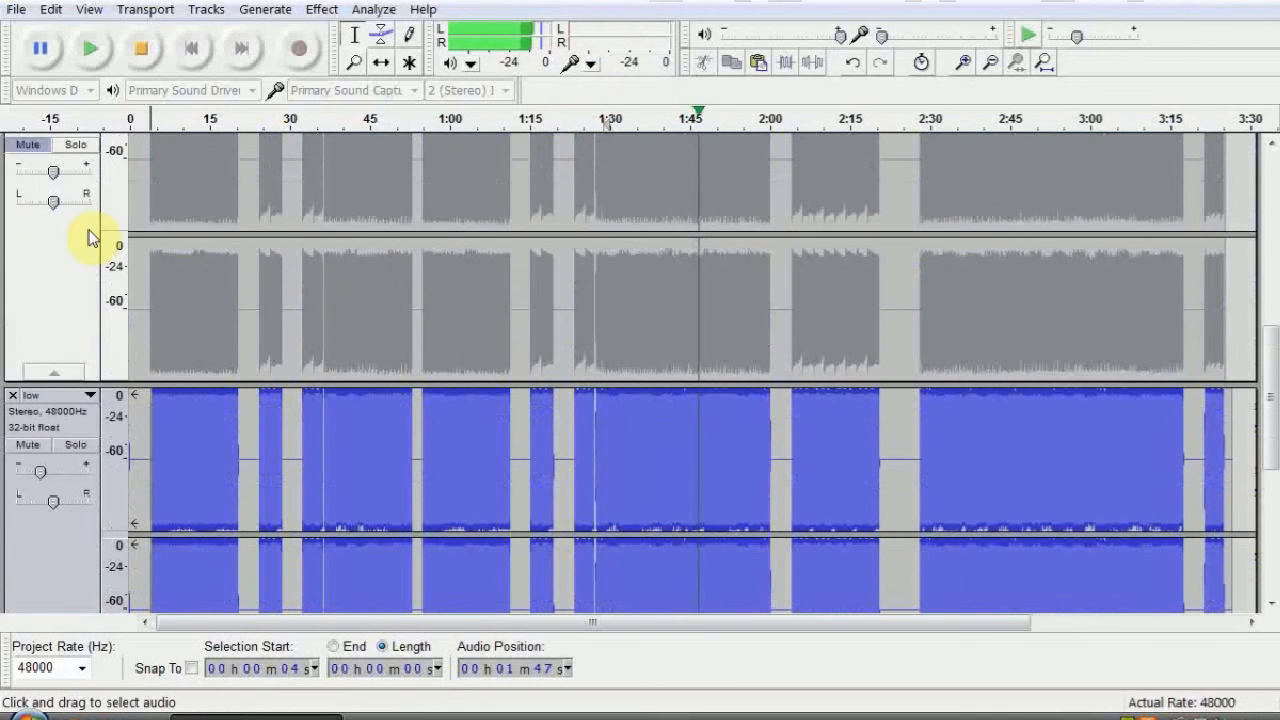
{"action": "left_click", "coordinate": [25, 144]}
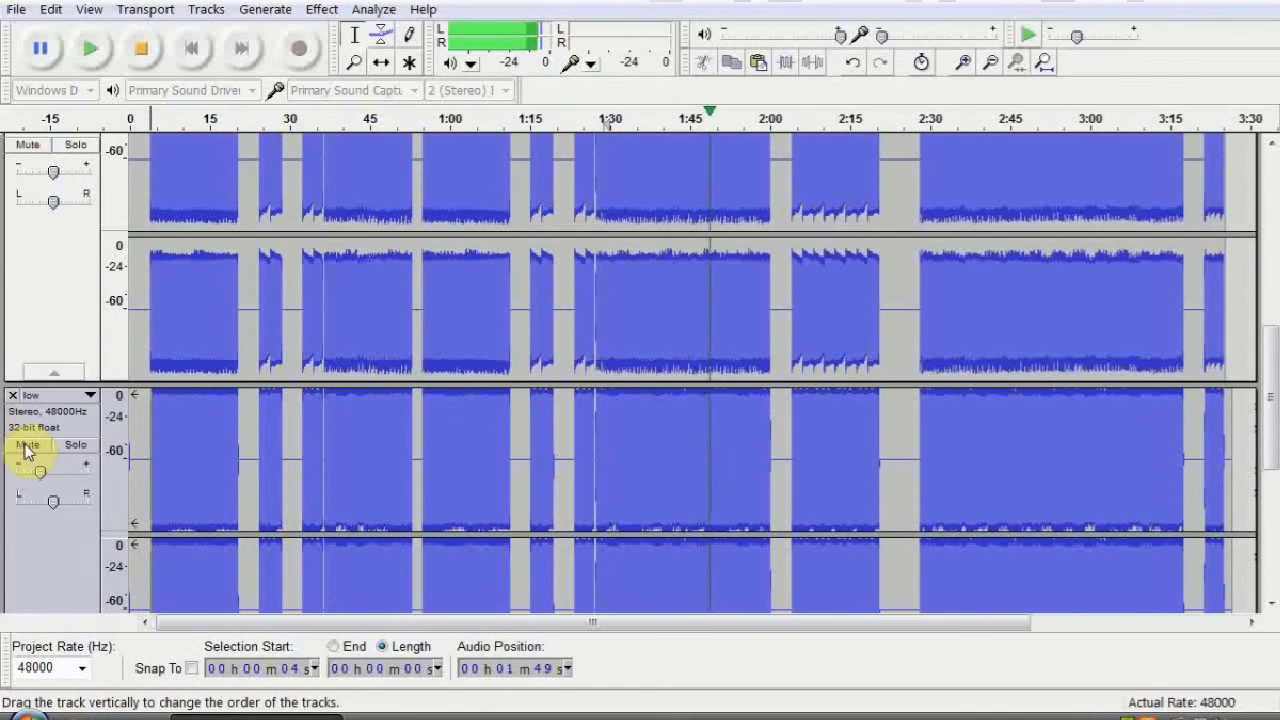
{"action": "scroll", "coordinate": [27, 447], "scroll_direction": "down", "scroll_amount": 6}
{"action": "left_click", "coordinate": [35, 362]}
{"action": "scroll", "coordinate": [35, 362], "scroll_direction": "up", "scroll_amount": 6}
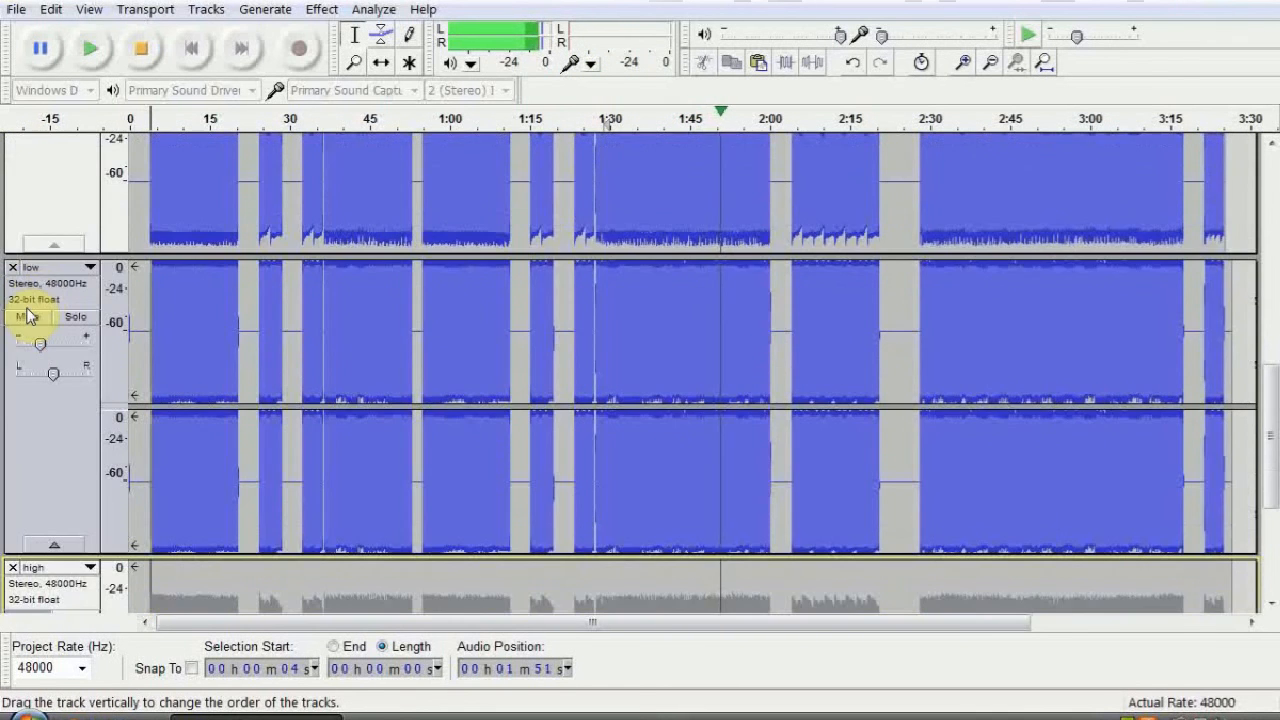
{"action": "left_click", "coordinate": [27, 316]}
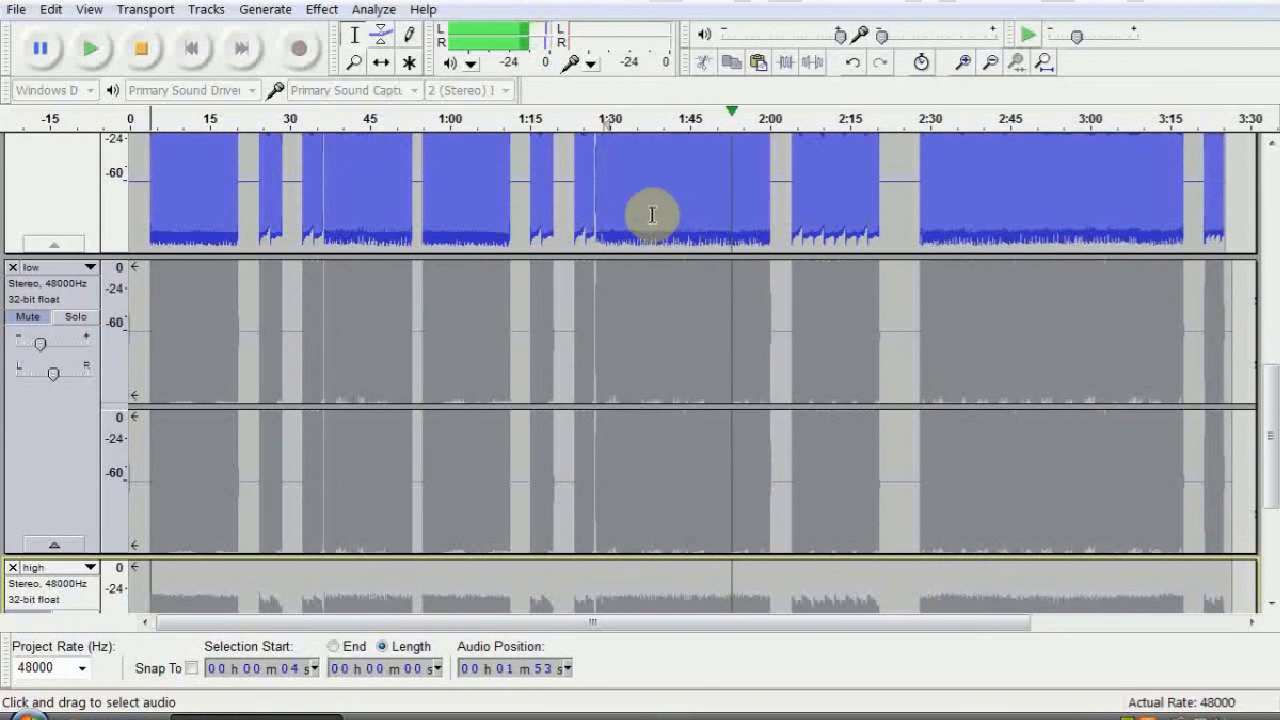
{"action": "scroll", "coordinate": [37, 229], "scroll_direction": "up", "scroll_amount": 4}
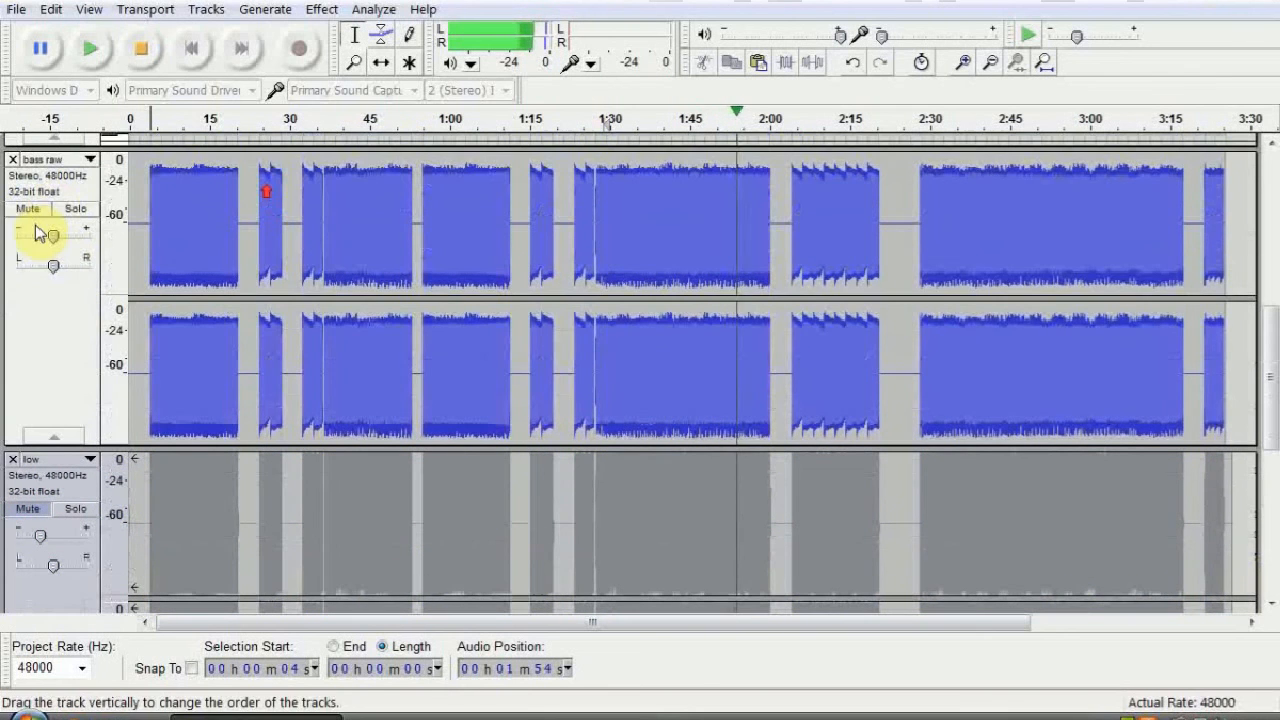
{"action": "left_click", "coordinate": [147, 50]}
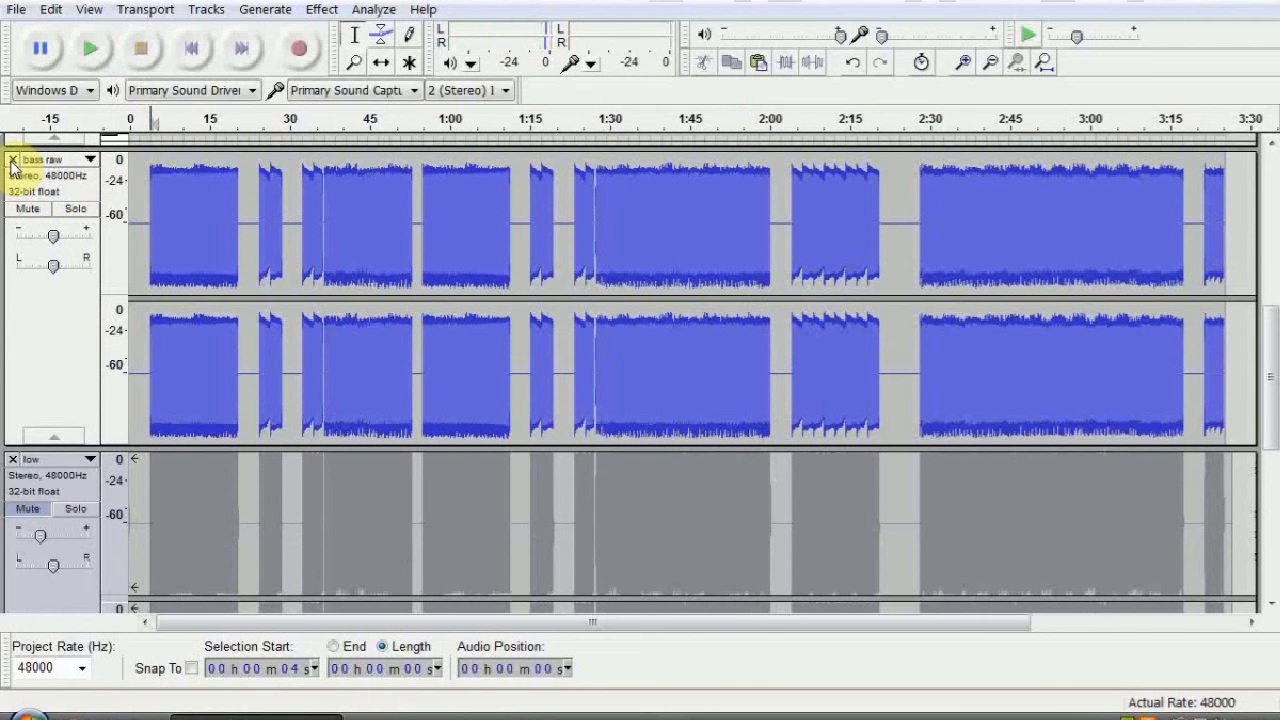
Delete the low and high layers' original source, the raw bass track, from the project.
{"action": "scroll", "coordinate": [557, 334], "scroll_direction": "down", "scroll_amount": 2}
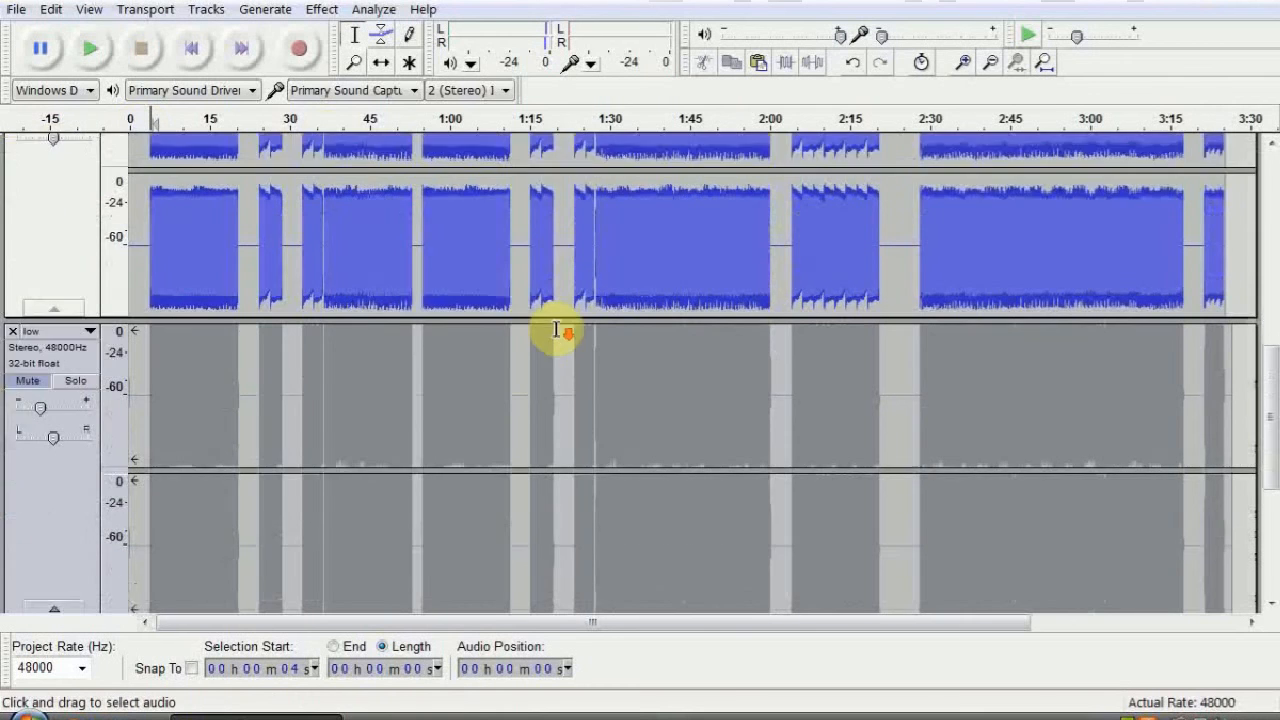
{"action": "scroll", "coordinate": [424, 447], "scroll_direction": "up", "scroll_amount": 1}
{"action": "scroll", "coordinate": [424, 447], "scroll_direction": "up", "scroll_amount": 2}
{"action": "left_click", "coordinate": [12, 224]}
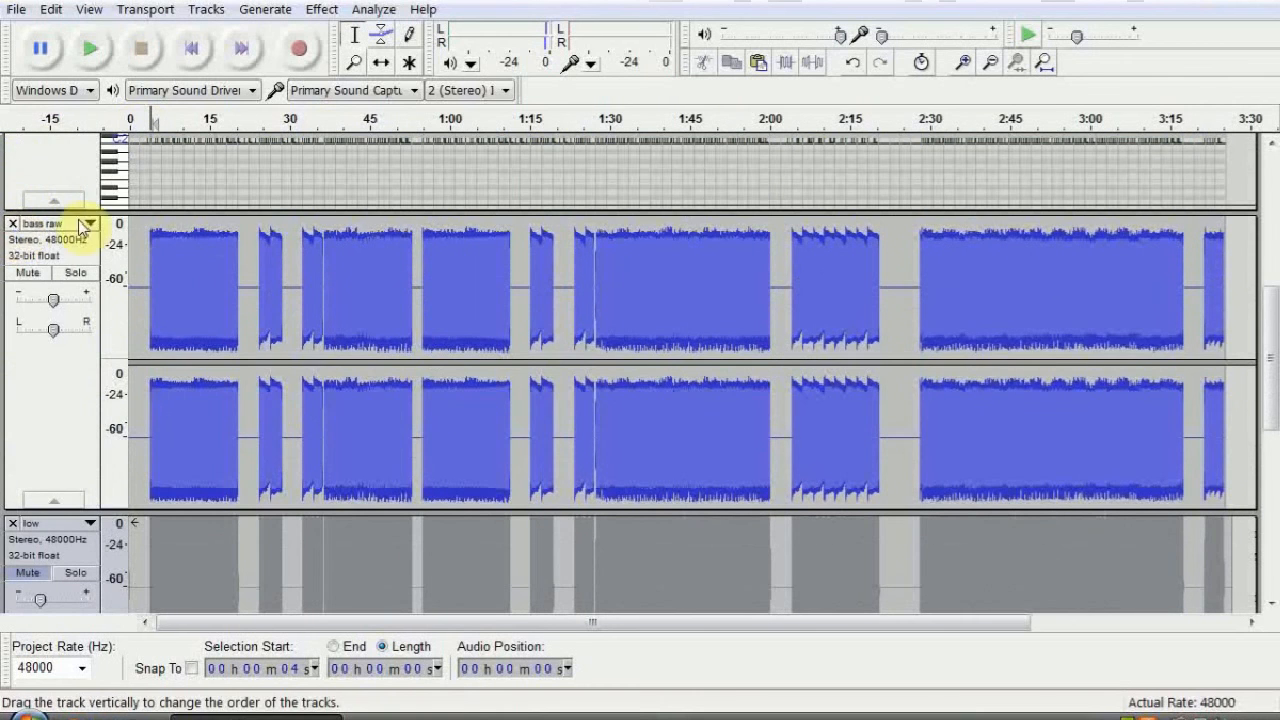
Unmute the low and high tracks.
{"action": "scroll", "coordinate": [86, 286], "scroll_direction": "up", "scroll_amount": 2}
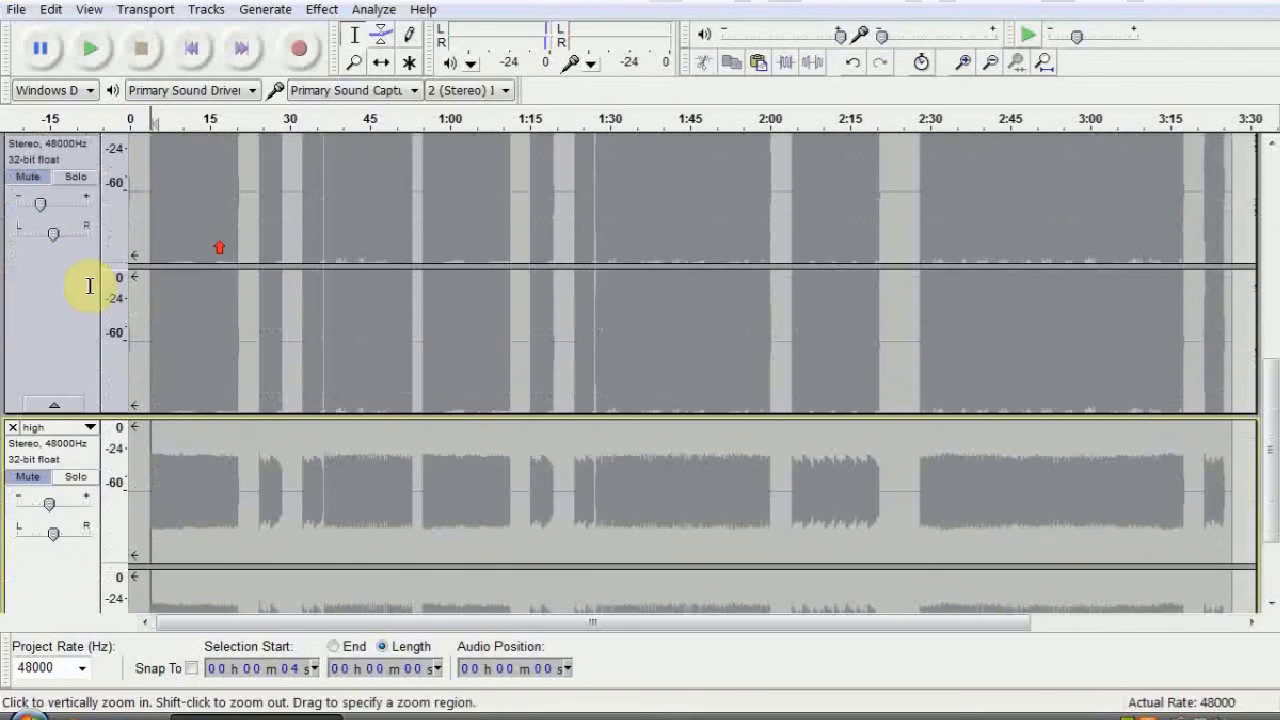
{"action": "left_click", "coordinate": [24, 190]}
{"action": "left_click", "coordinate": [29, 490], "text": "shift"}
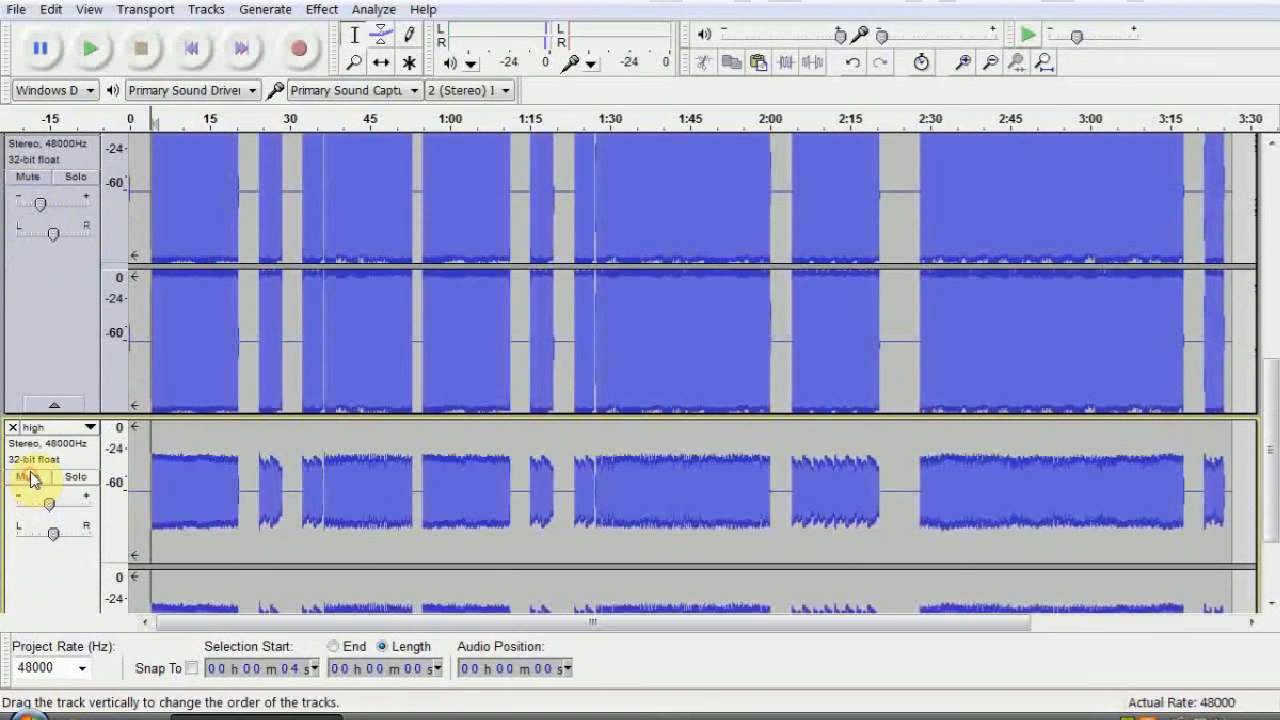
Select both the low and high tracks and combine them into a single stereo track with Mix and Render.
{"action": "scroll", "coordinate": [91, 370], "scroll_direction": "up", "scroll_amount": 1}
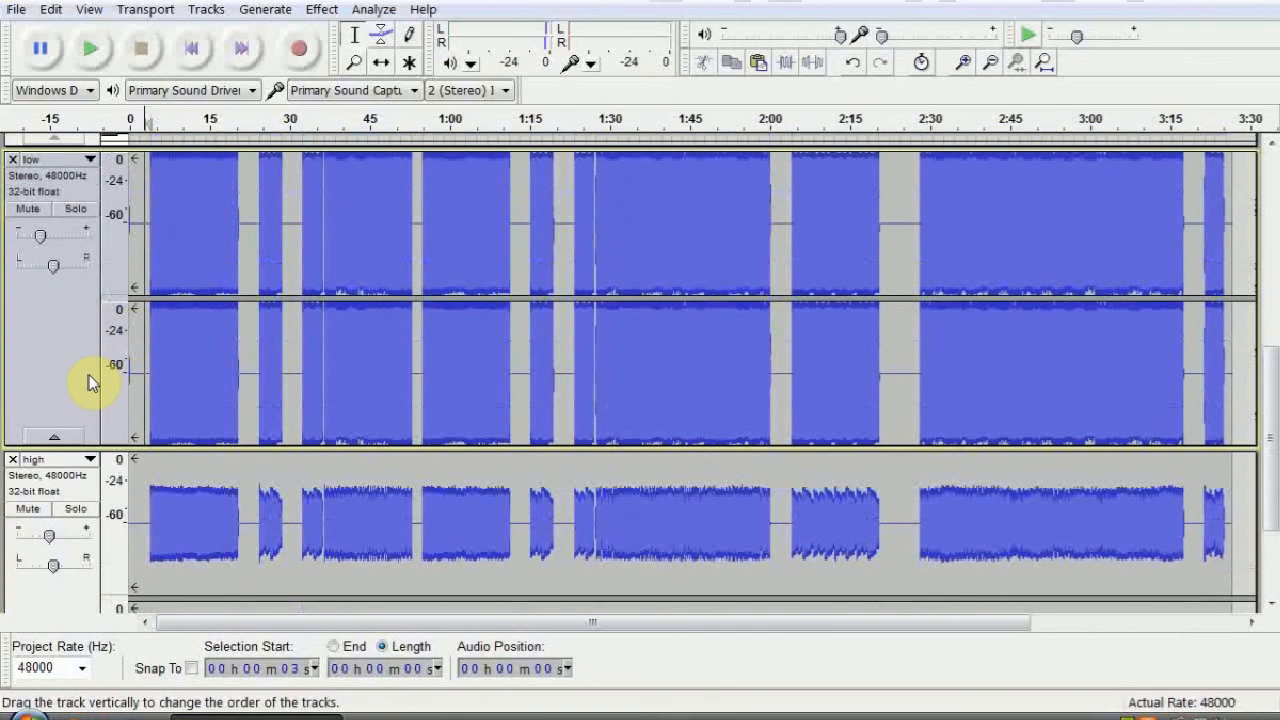
{"action": "left_click_drag", "start_coordinate": [215, 500], "coordinate": [263, 513]}
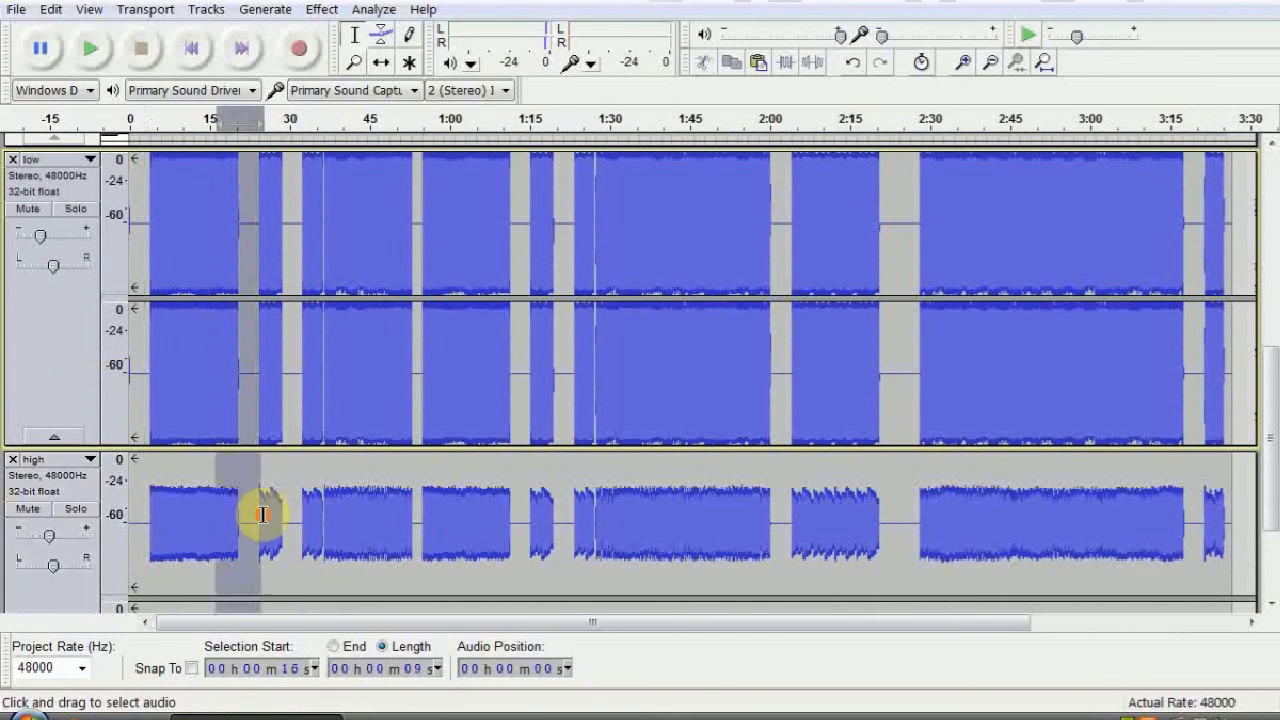
{"action": "left_click", "coordinate": [206, 10]}
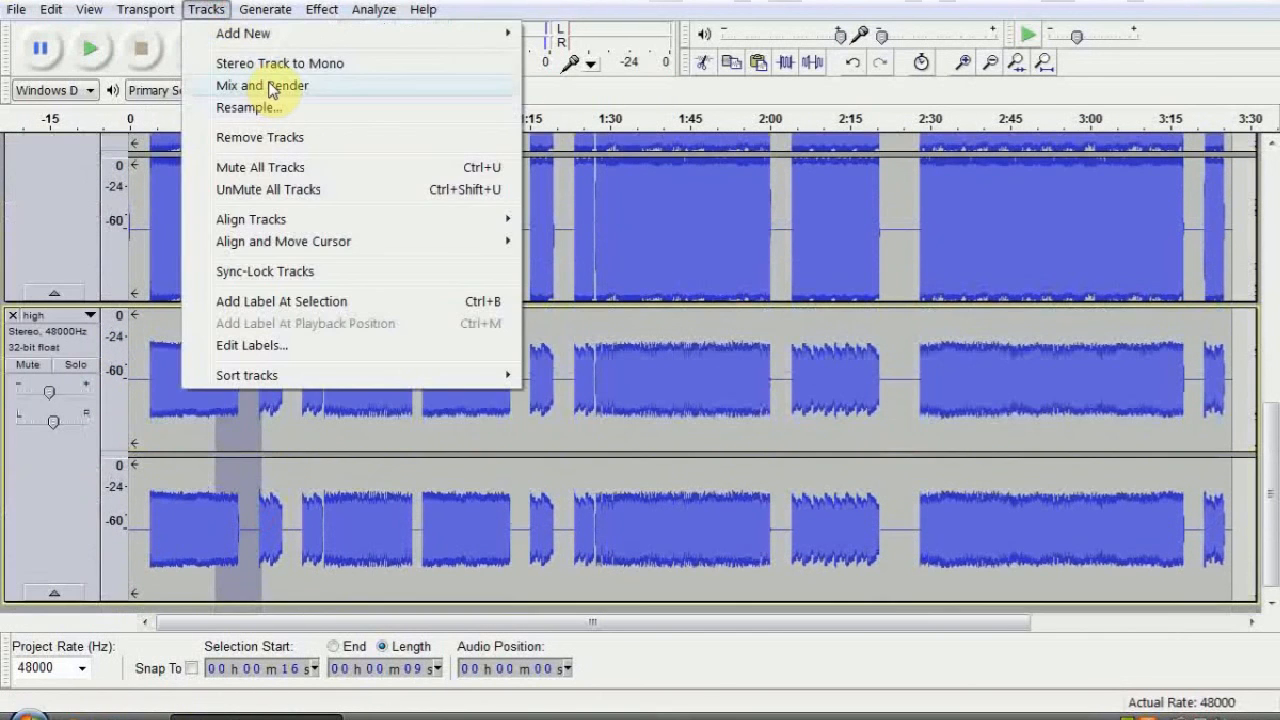
{"action": "left_click", "coordinate": [270, 88]}
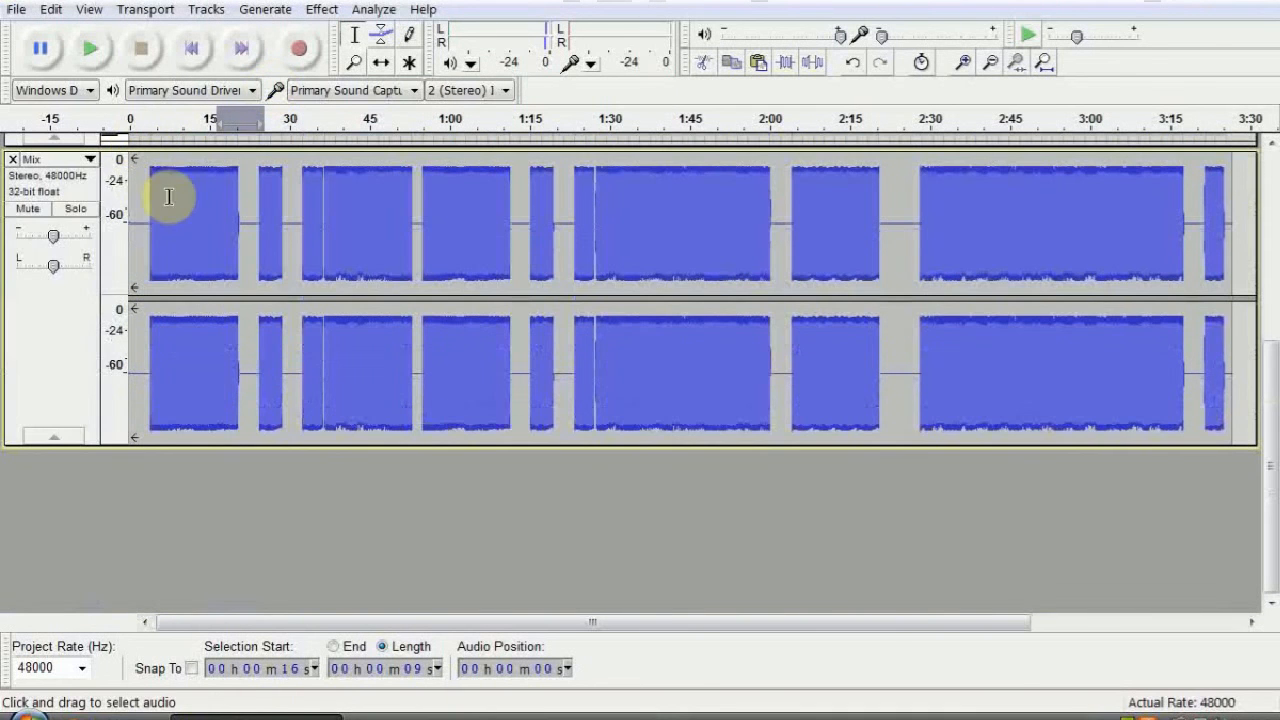
Play from about 4 seconds and balance the rendered bass track's gain, trying +1 dB, comparing with it muted, and settling slightly below 0 dB.
{"action": "left_click", "coordinate": [150, 206]}
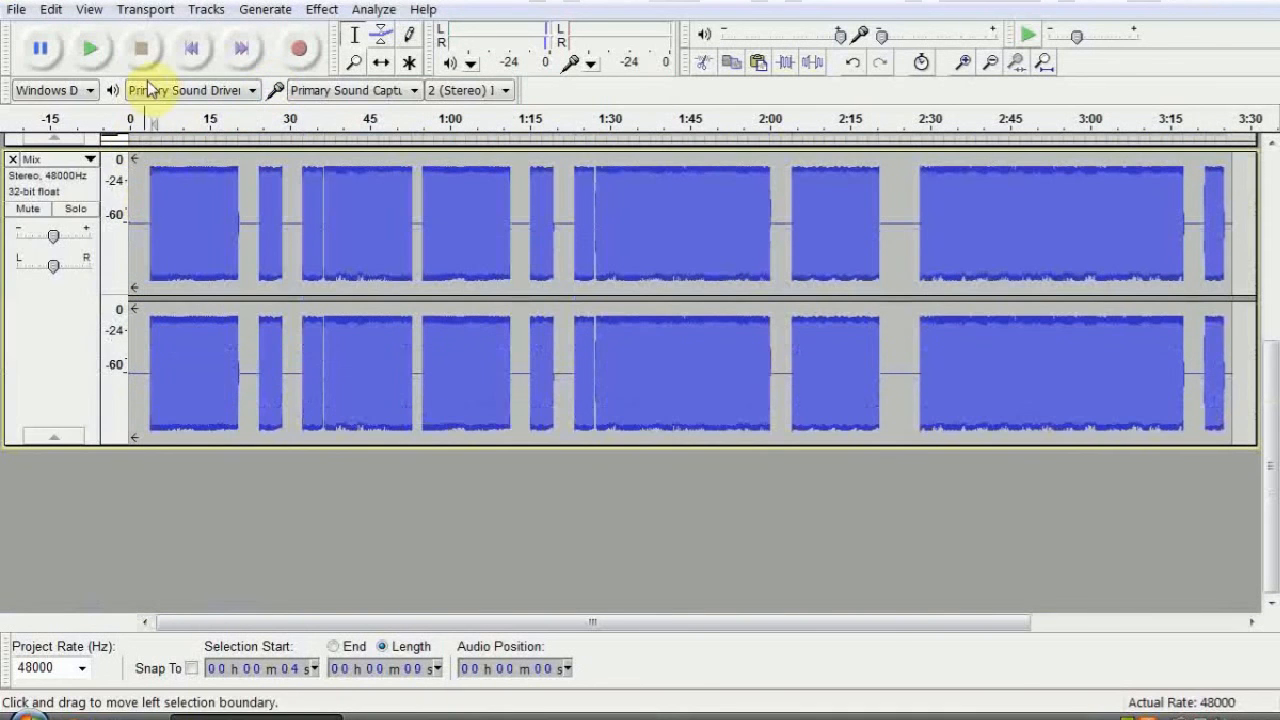
{"action": "left_click", "coordinate": [92, 52]}
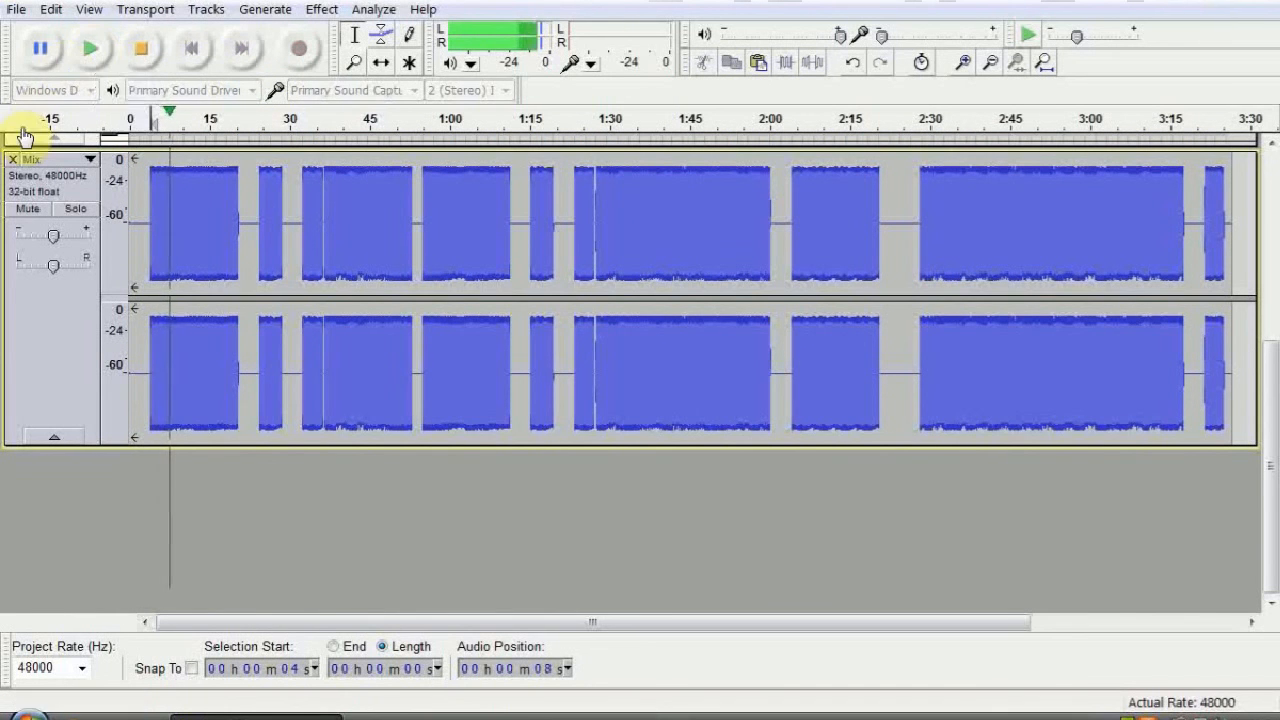
{"action": "scroll", "coordinate": [52, 245], "scroll_direction": "up", "scroll_amount": 3}
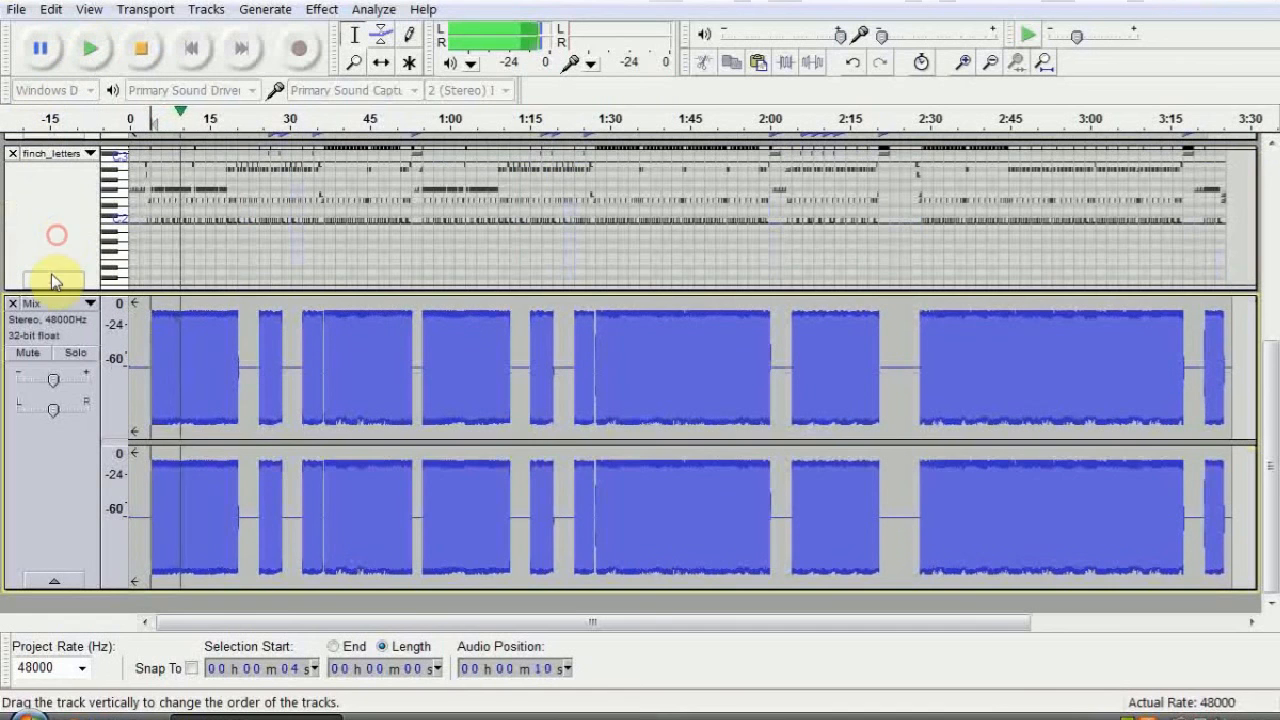
{"action": "left_click_drag", "start_coordinate": [53, 382], "coordinate": [55, 387]}
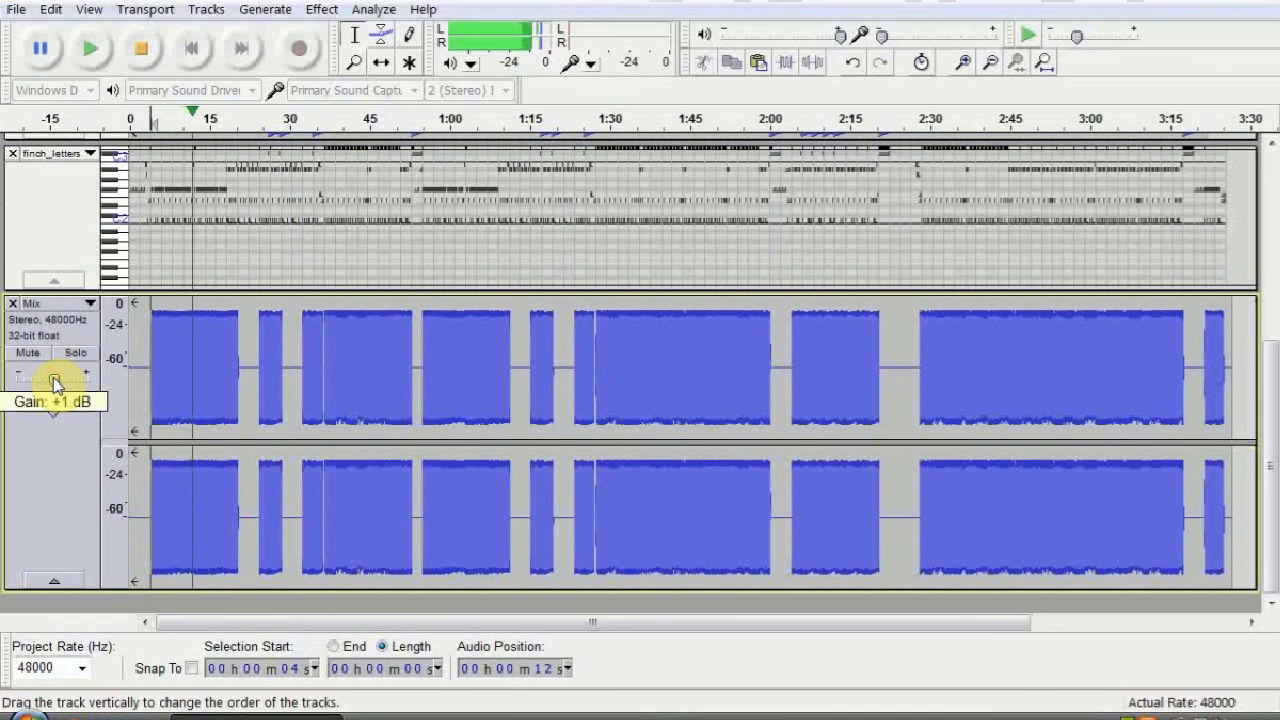
{"action": "left_click", "coordinate": [27, 352]}
{"action": "left_click", "coordinate": [27, 352]}
{"action": "left_click_drag", "start_coordinate": [54, 380], "coordinate": [52, 380]}
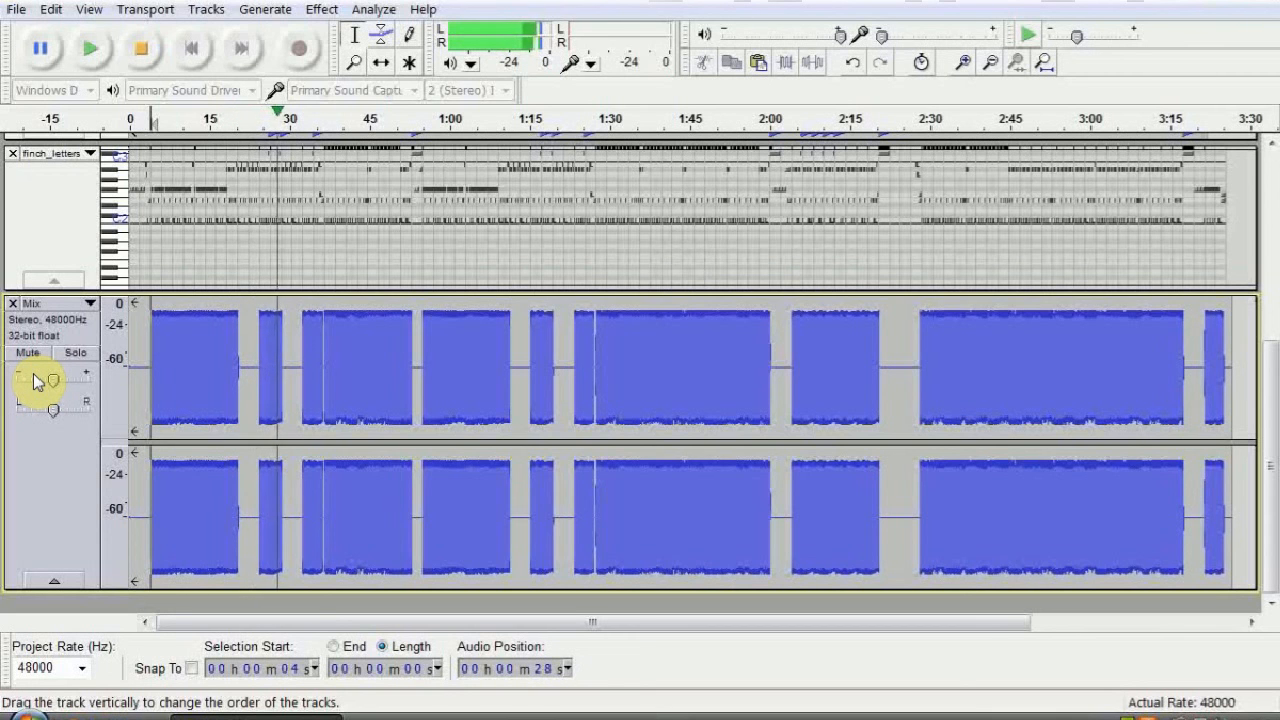
{"action": "left_click_drag", "start_coordinate": [57, 380], "coordinate": [50, 383]}
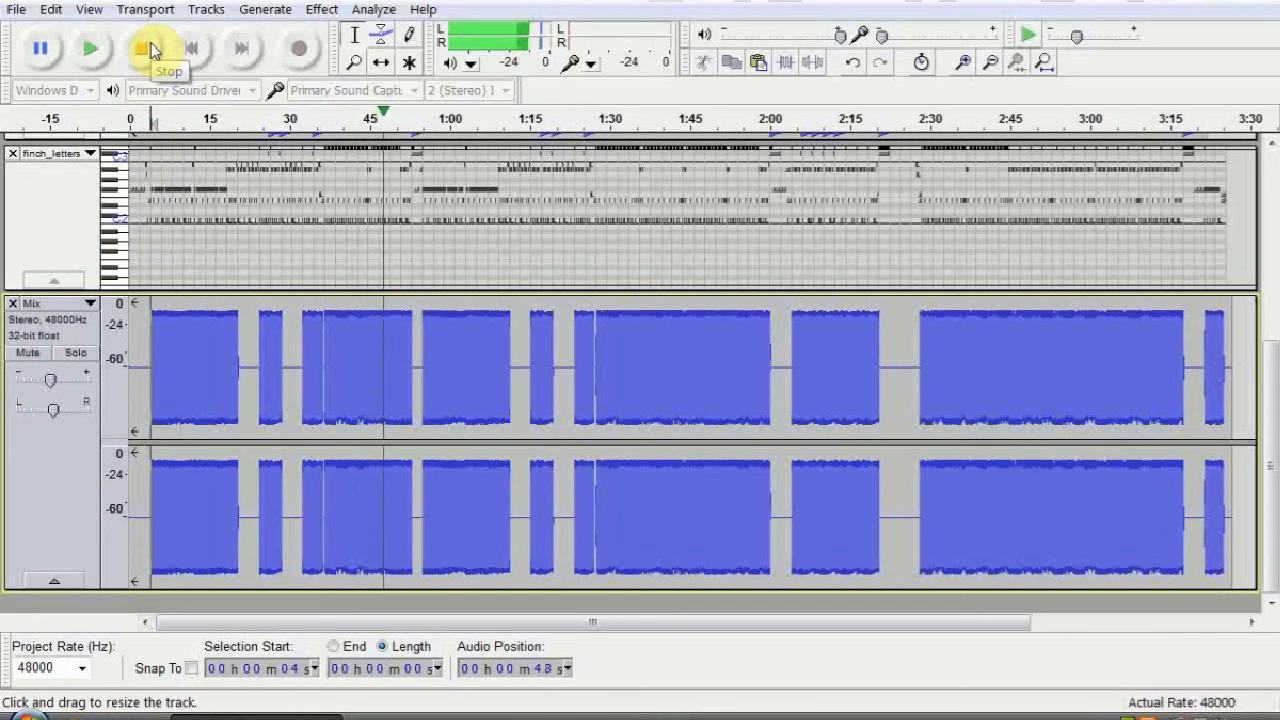
Rename the rendered mix track as Bass.
{"action": "left_click", "coordinate": [88, 303]}
{"action": "left_click", "coordinate": [91, 323]}
{"action": "type", "text": "B"}
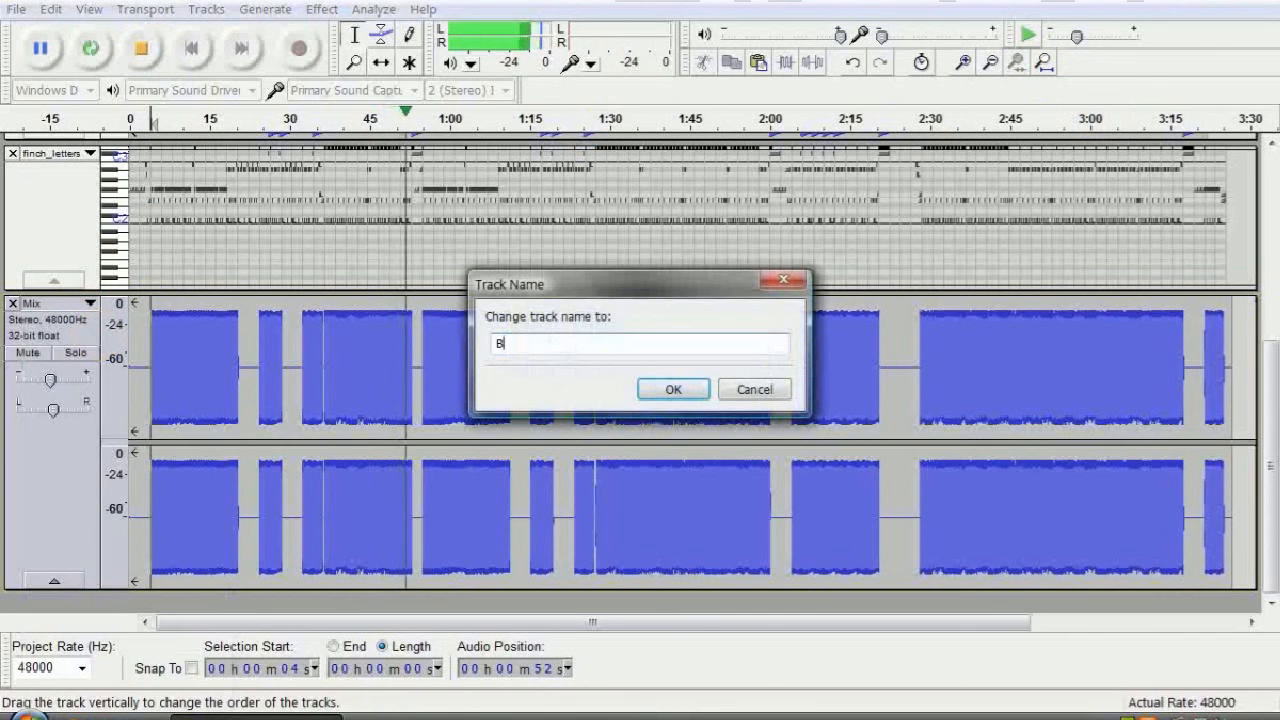
{"action": "type", "text": "lss"}
{"action": "key", "text": "Return"}
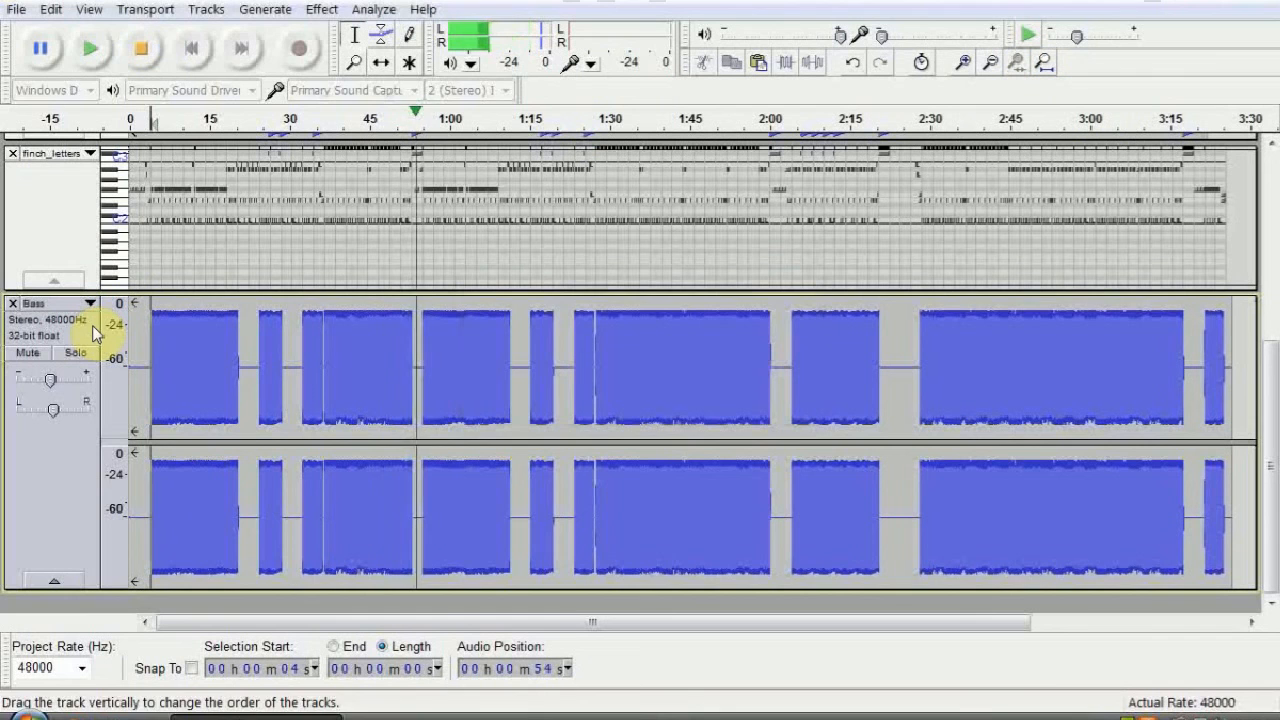
Stop playback and save the project.
{"action": "left_click", "coordinate": [141, 49]}
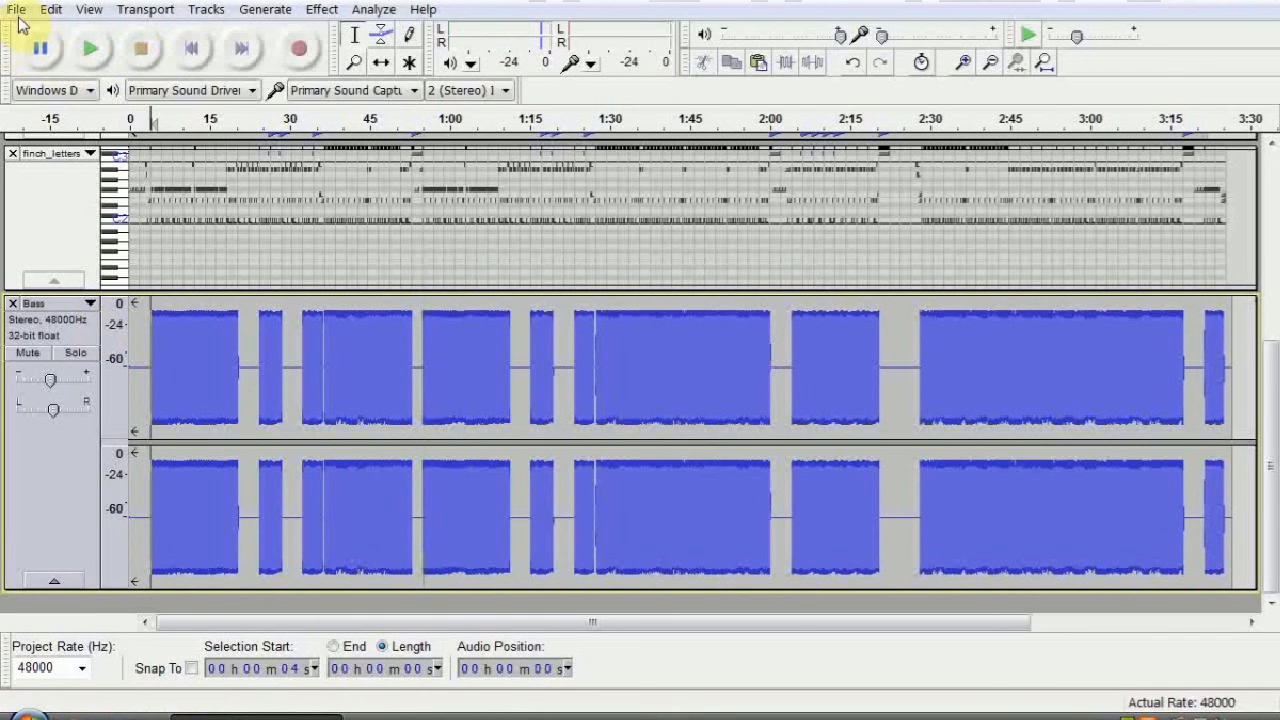
{"action": "left_click", "coordinate": [17, 10]}
{"action": "left_click", "coordinate": [55, 129]}
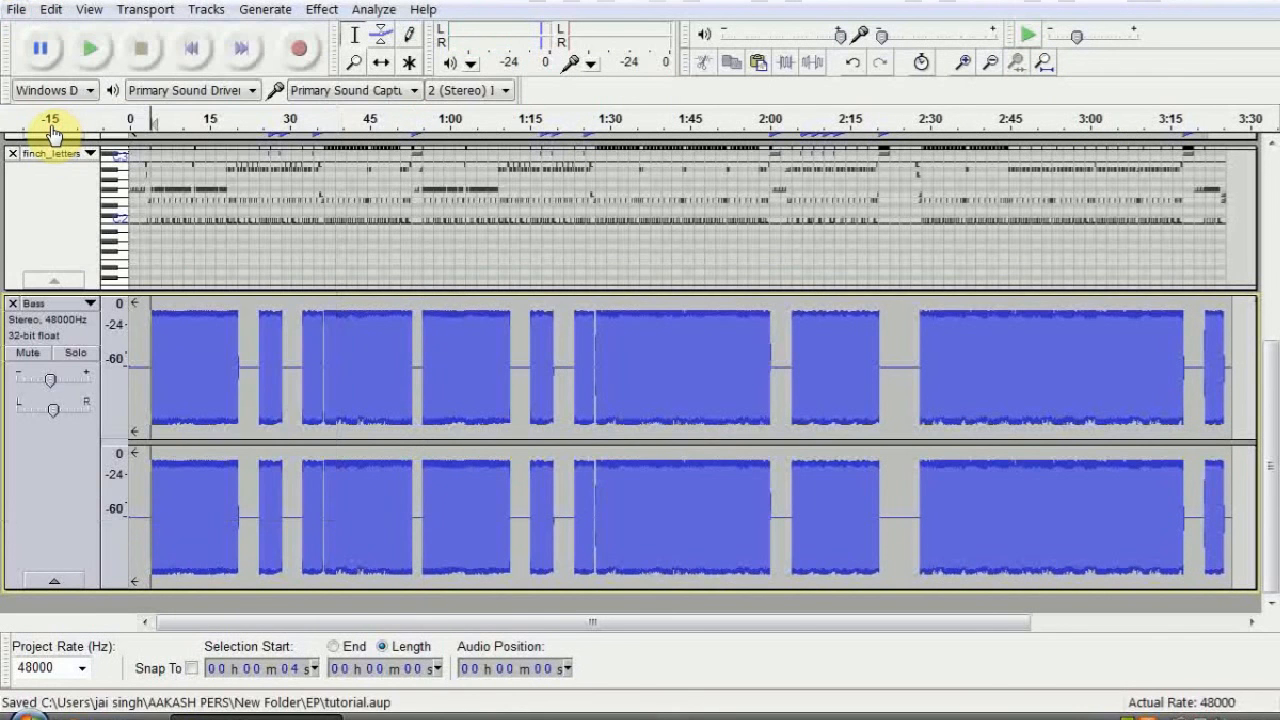